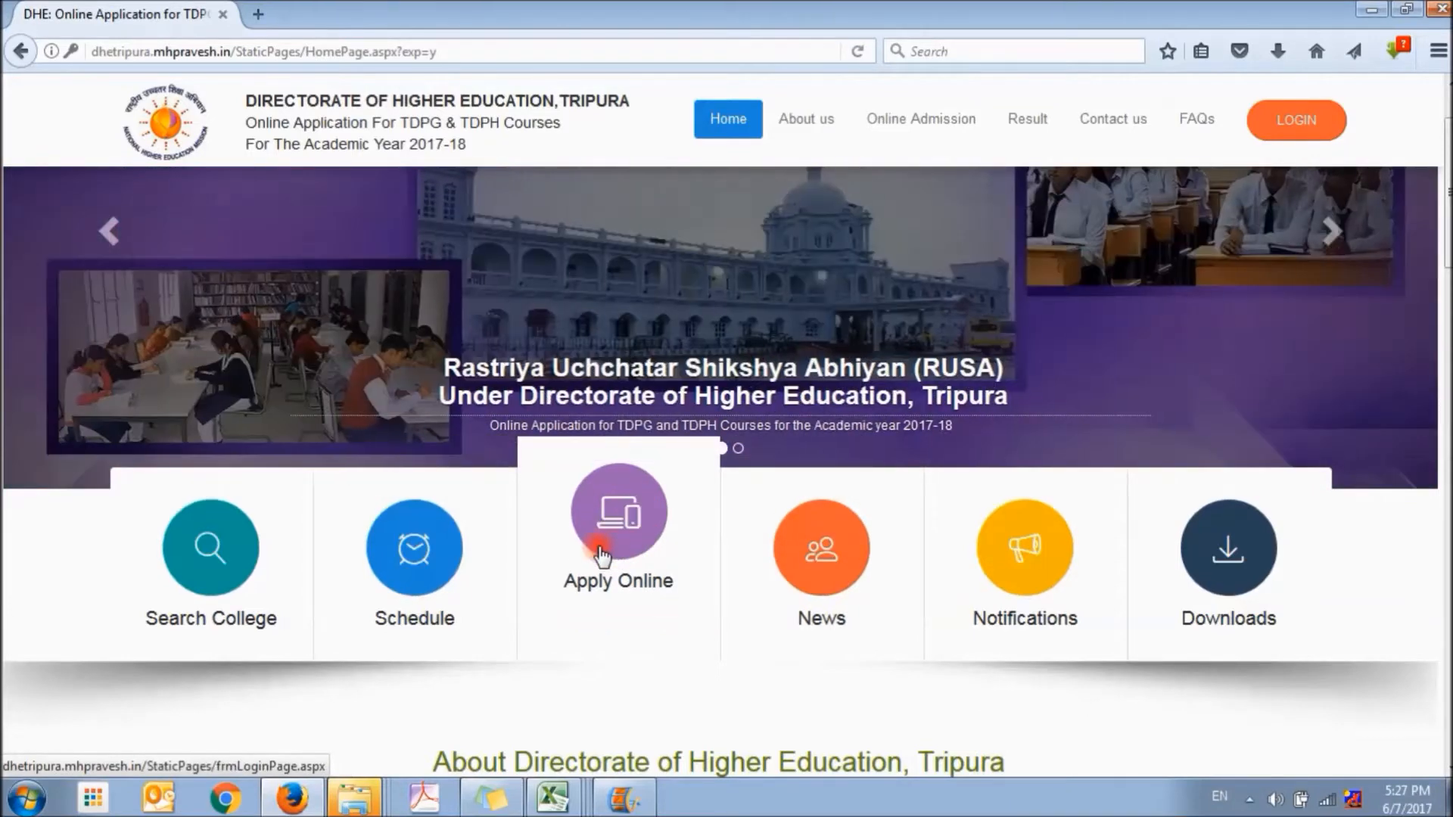
Open the online application login, sign in with the applicant's login ID and password, and dismiss the offer to save the login
left_click(600, 553)
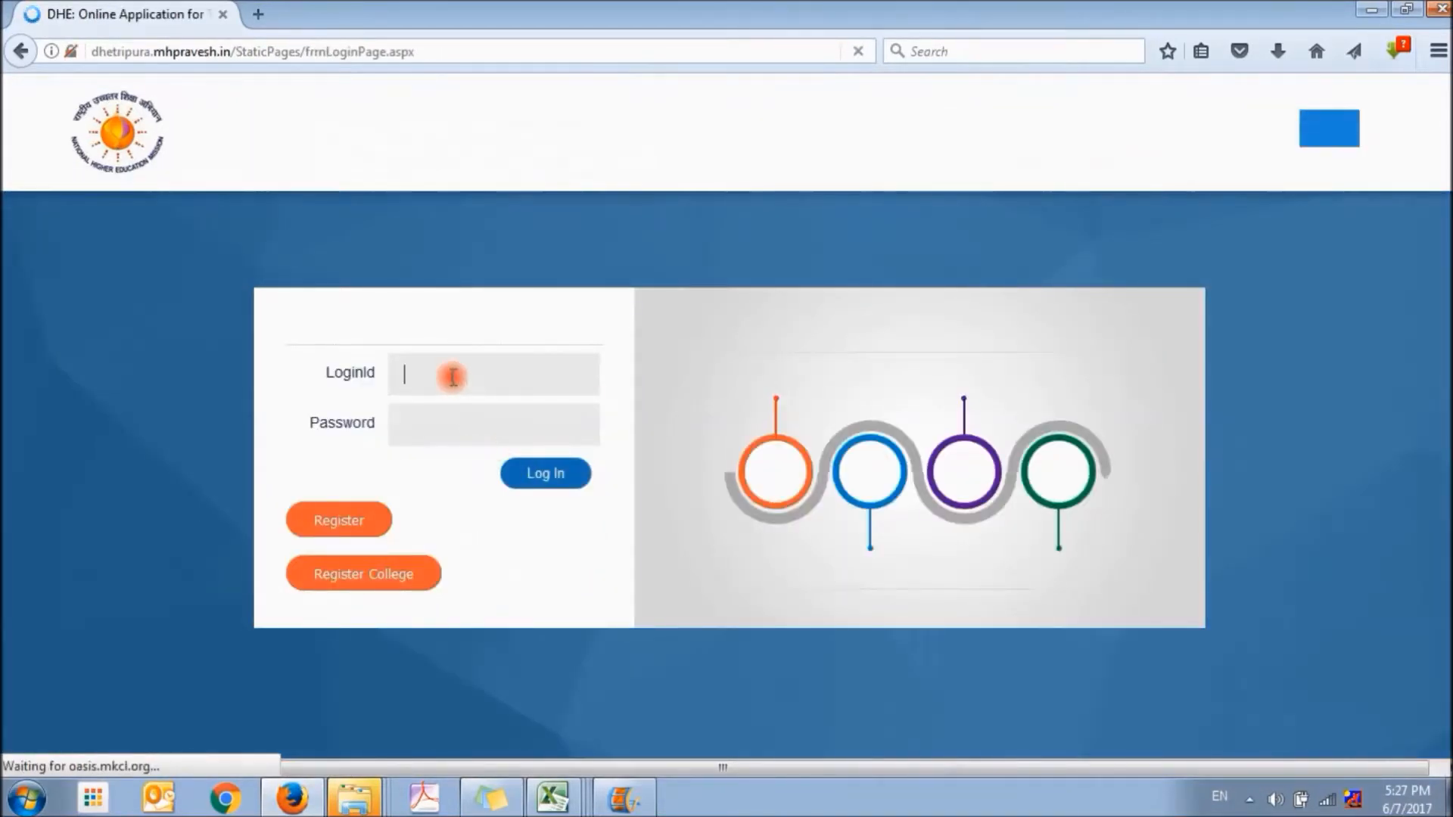
left_click(450, 376)
type("100001")
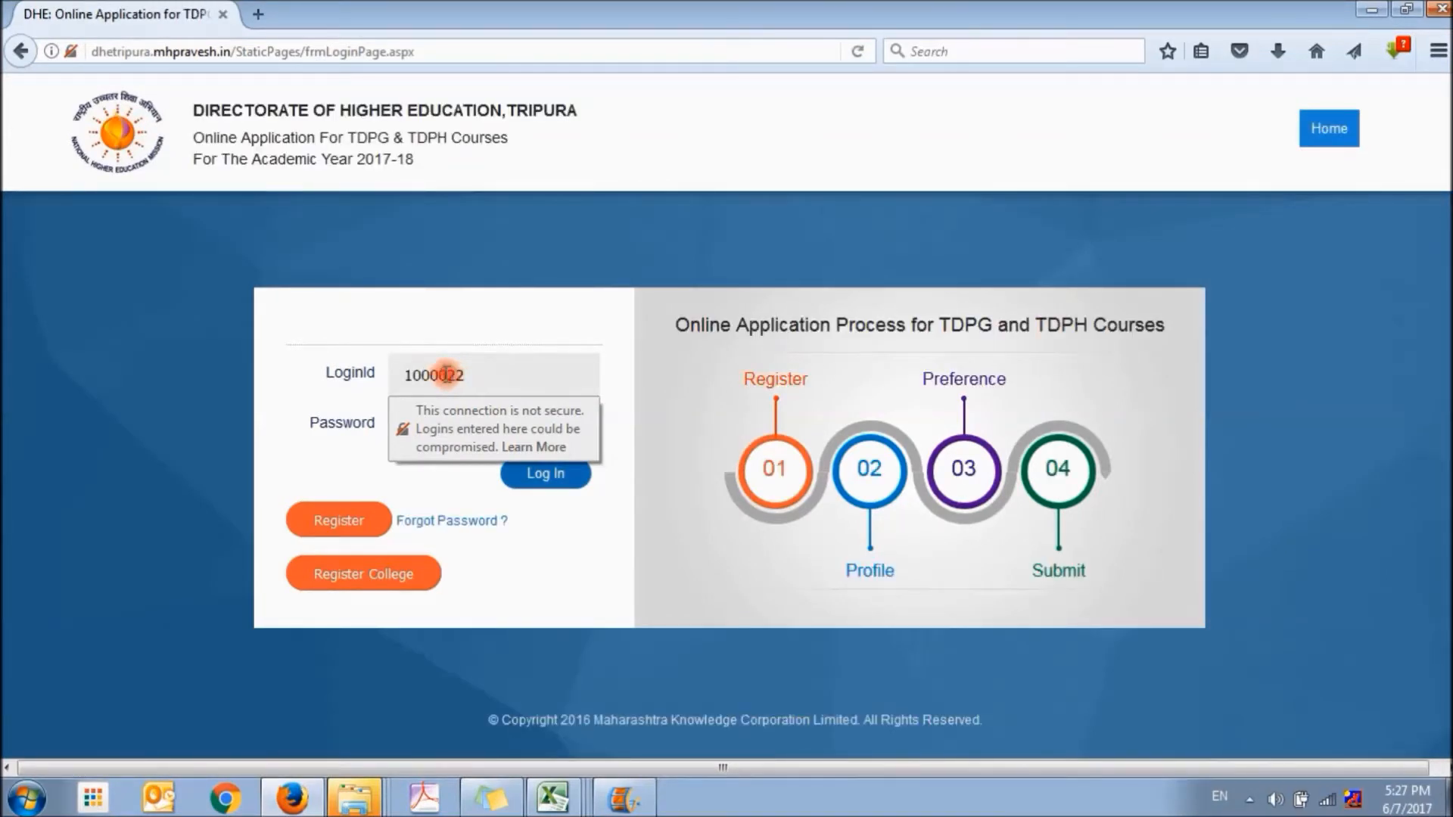
left_click(452, 426)
type("•••••••")
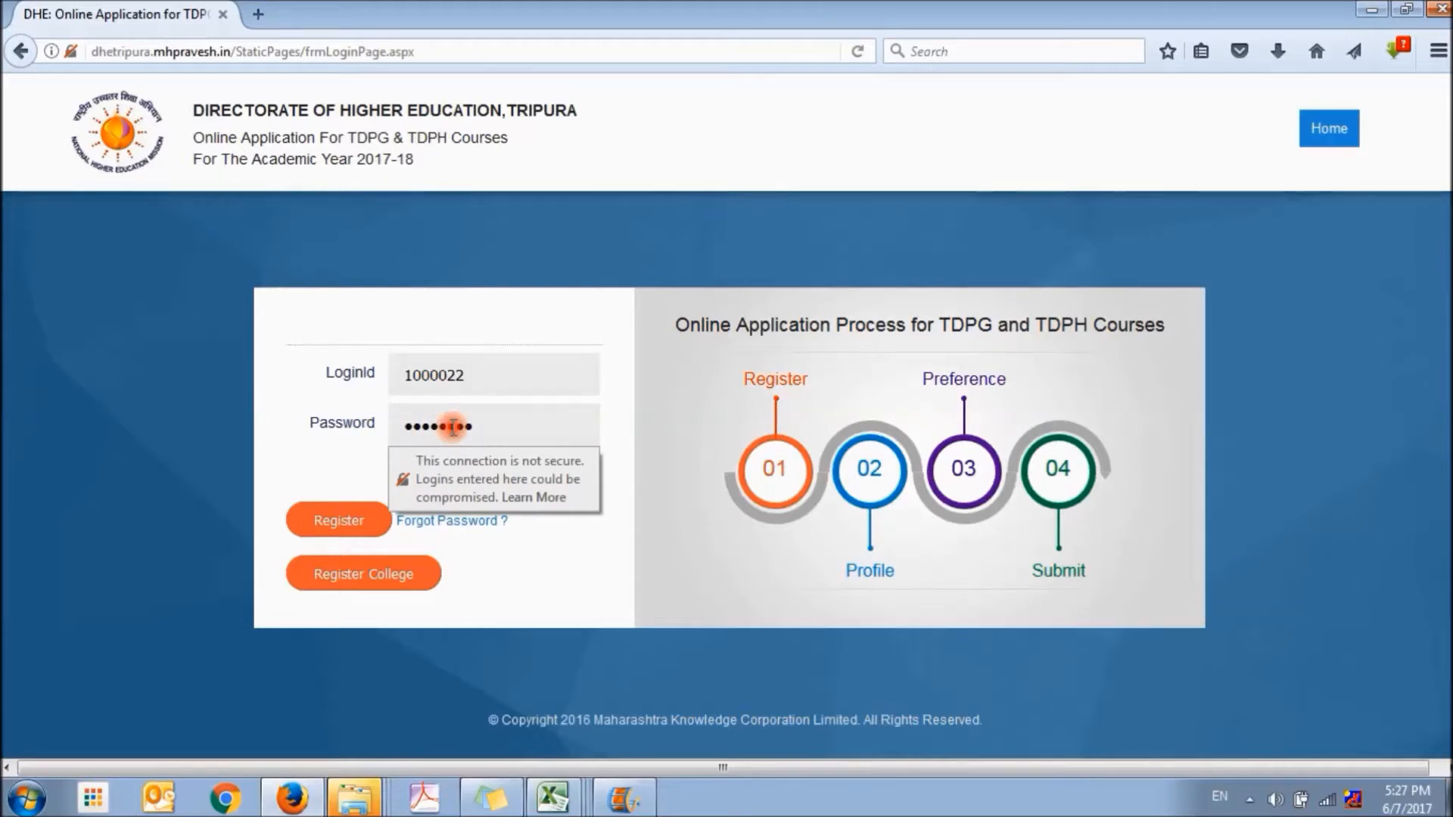
left_click(537, 475)
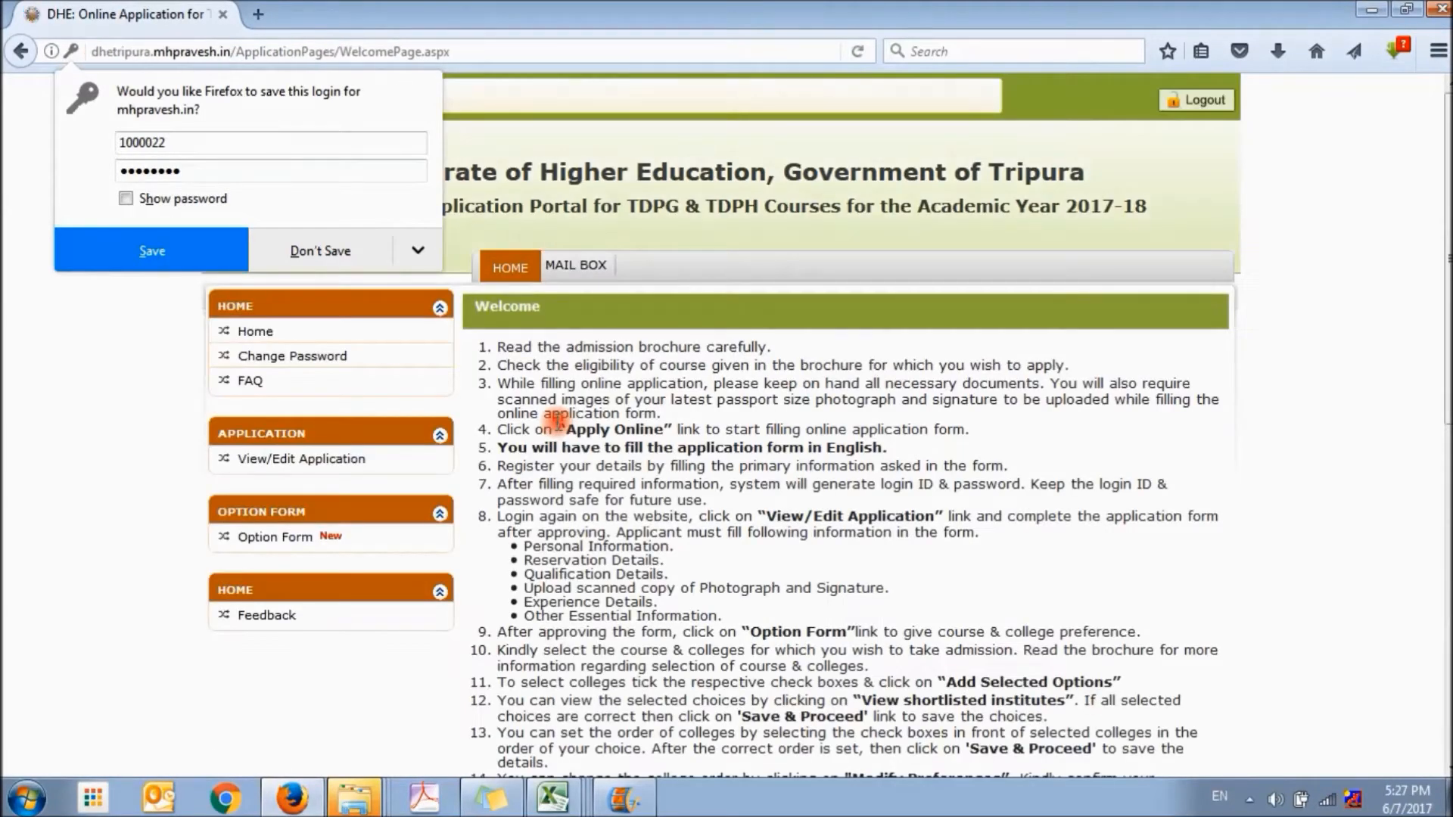
left_click(648, 419)
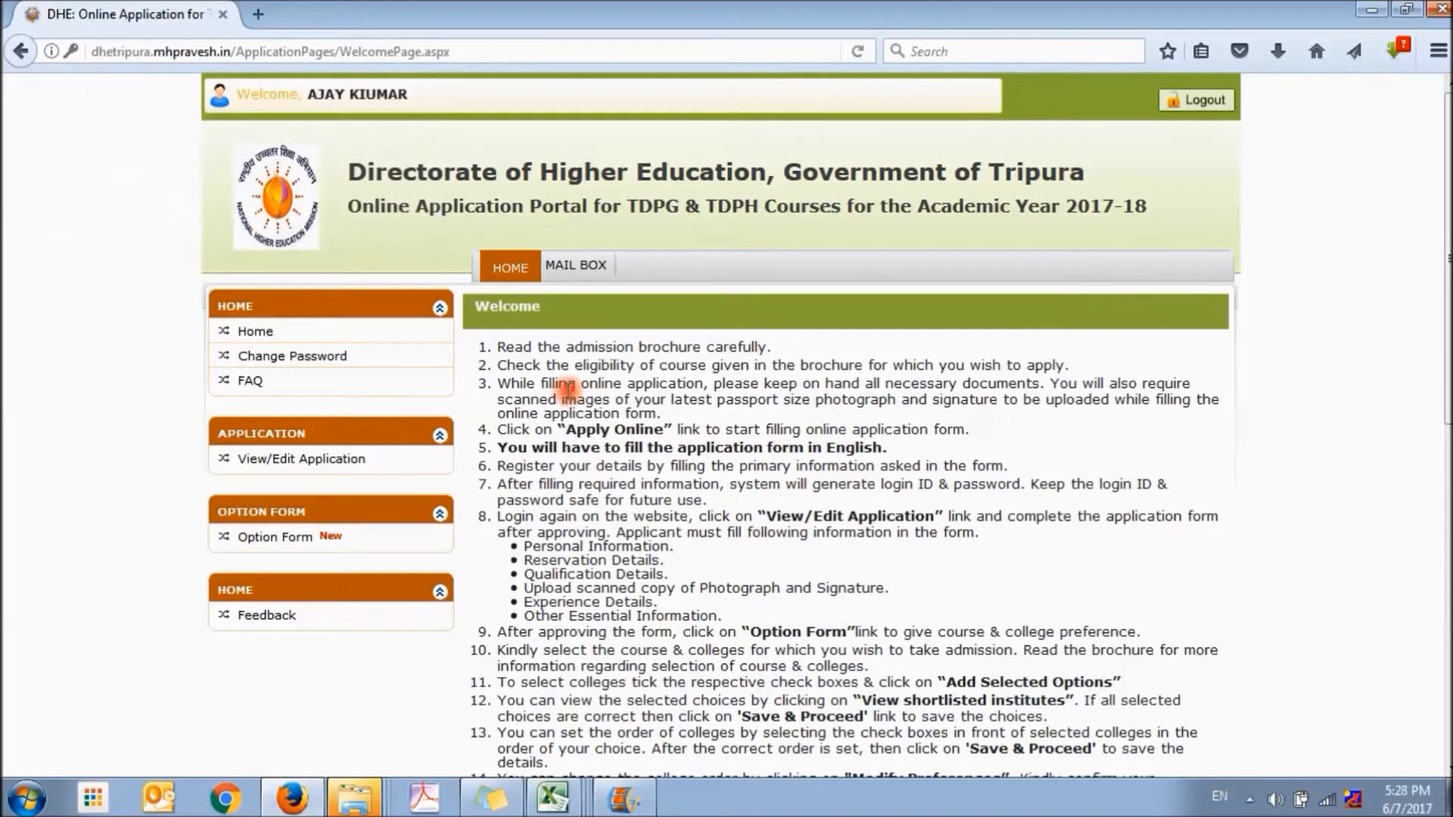
Review the welcome instructions and open the application form for viewing and editing
scroll(569, 391, "down", 1)
scroll(568, 391, "down", 2)
scroll(568, 392, "down", 3)
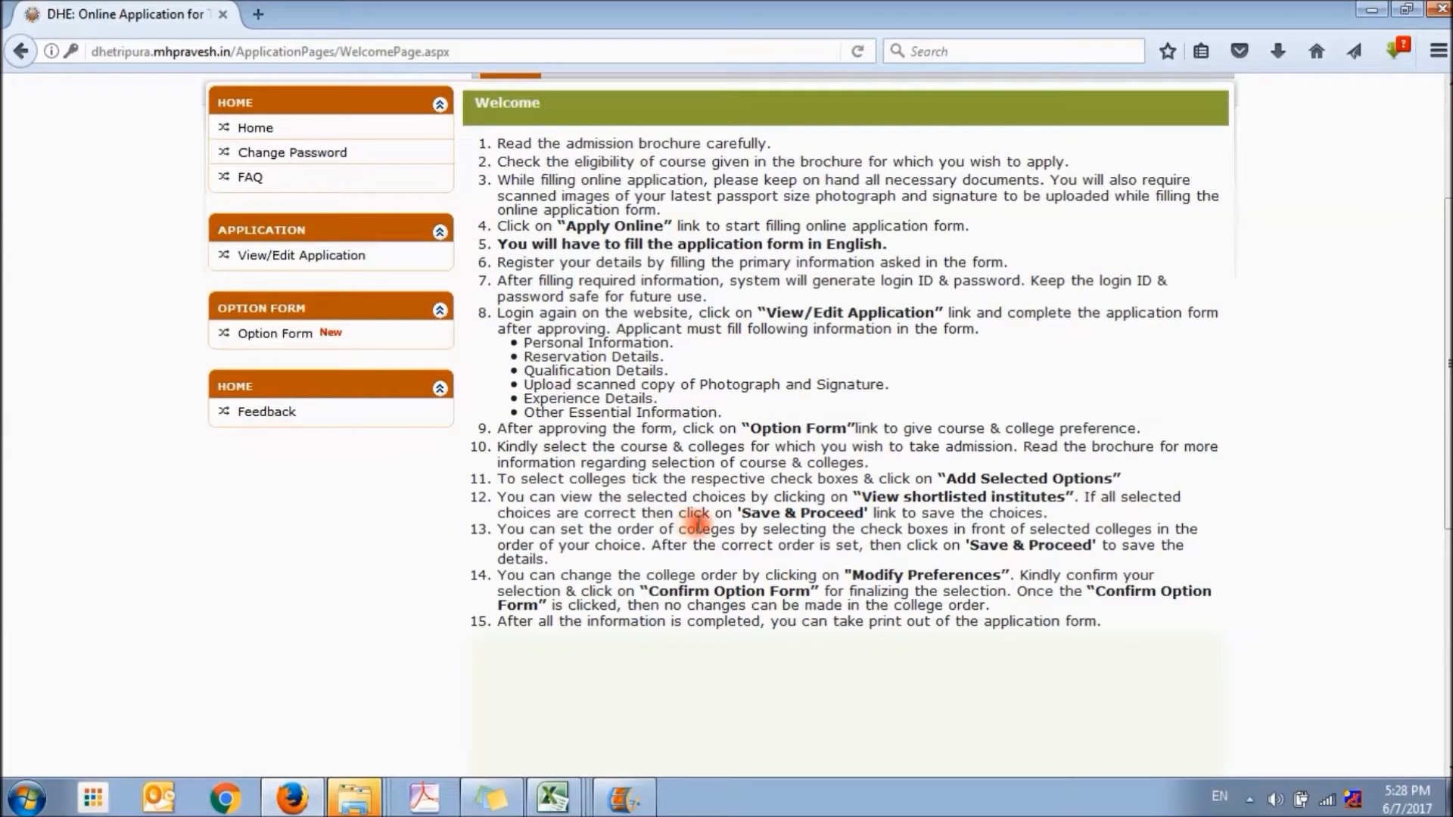
left_click(294, 258)
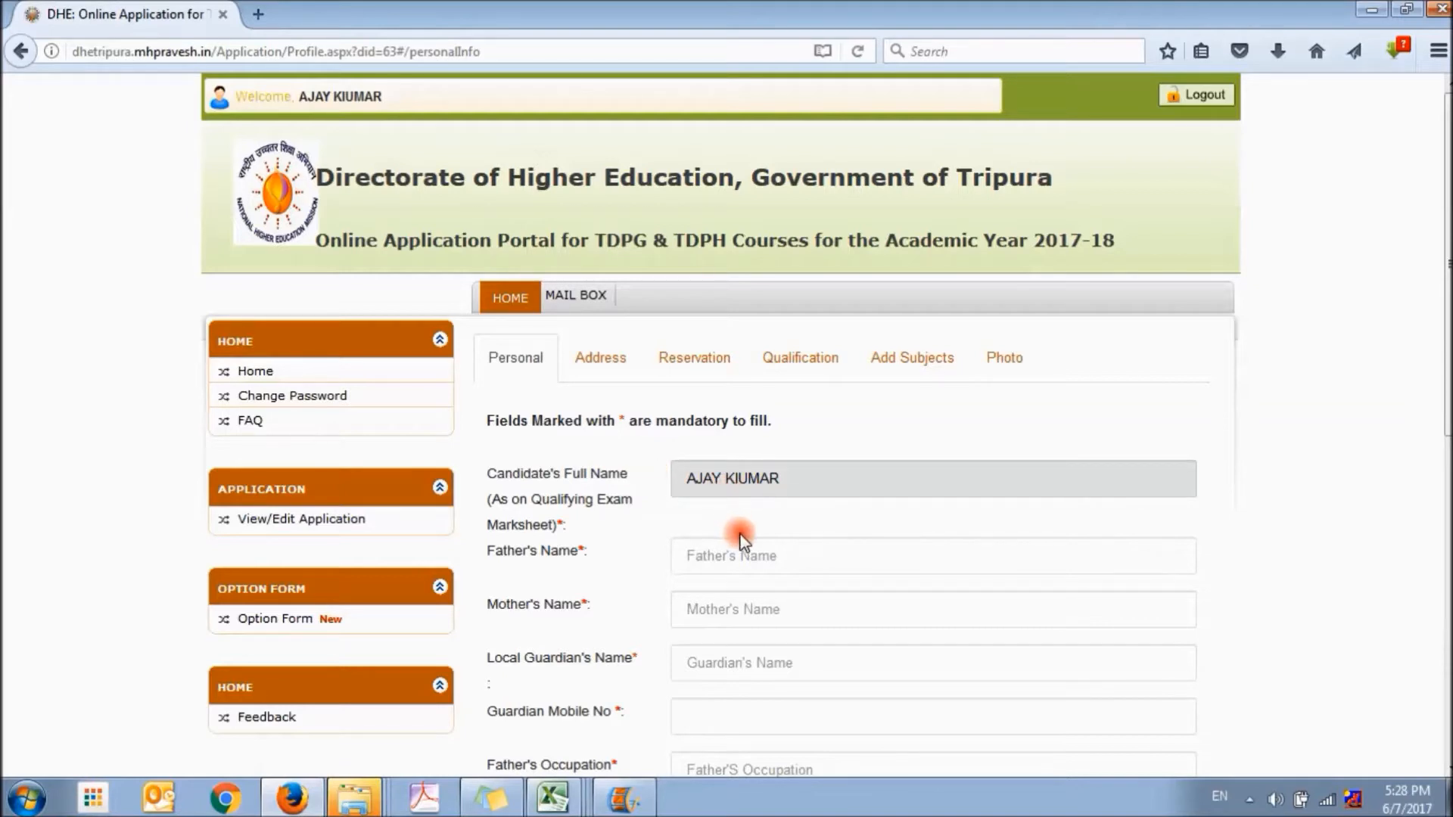
Enter the father's name, mother's name and local guardian's name in the candidate's personal details
double_click(619, 421)
left_click(748, 558)
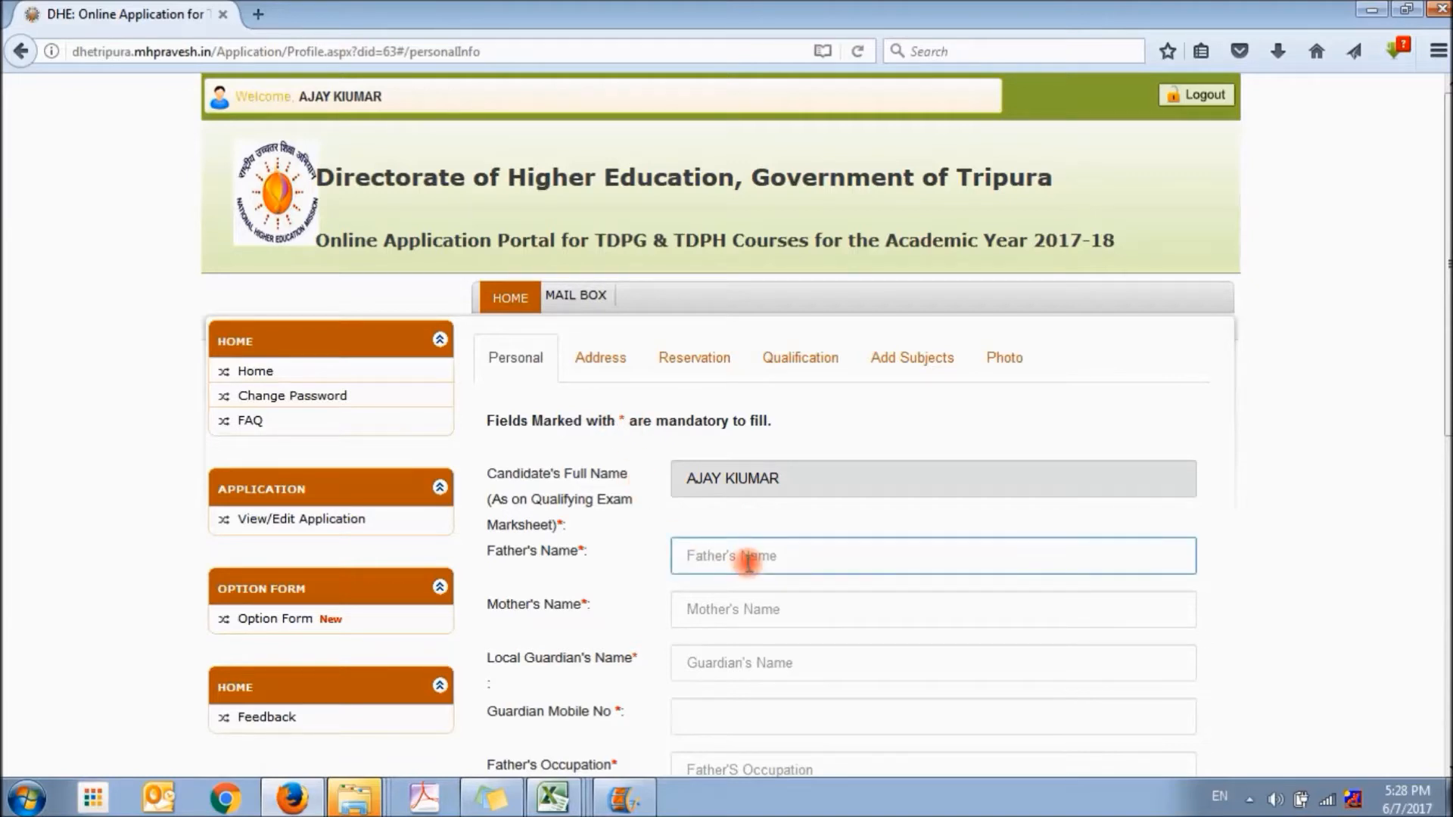
key("Tab")
type("SA")
key("Tab")
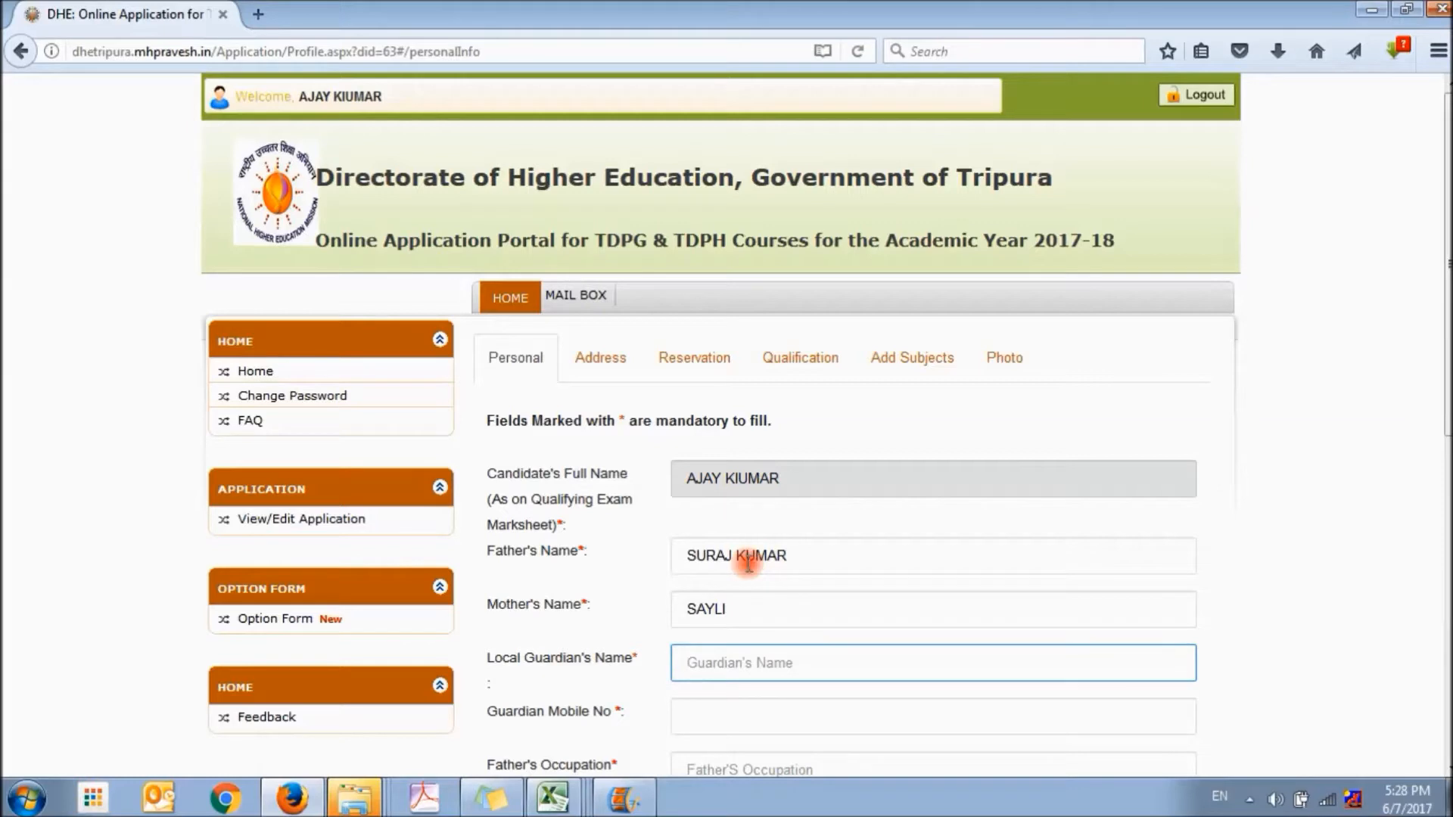
type("PRASHANT")
Fill in the local guardian's mobile number
scroll(748, 560, "down", 3)
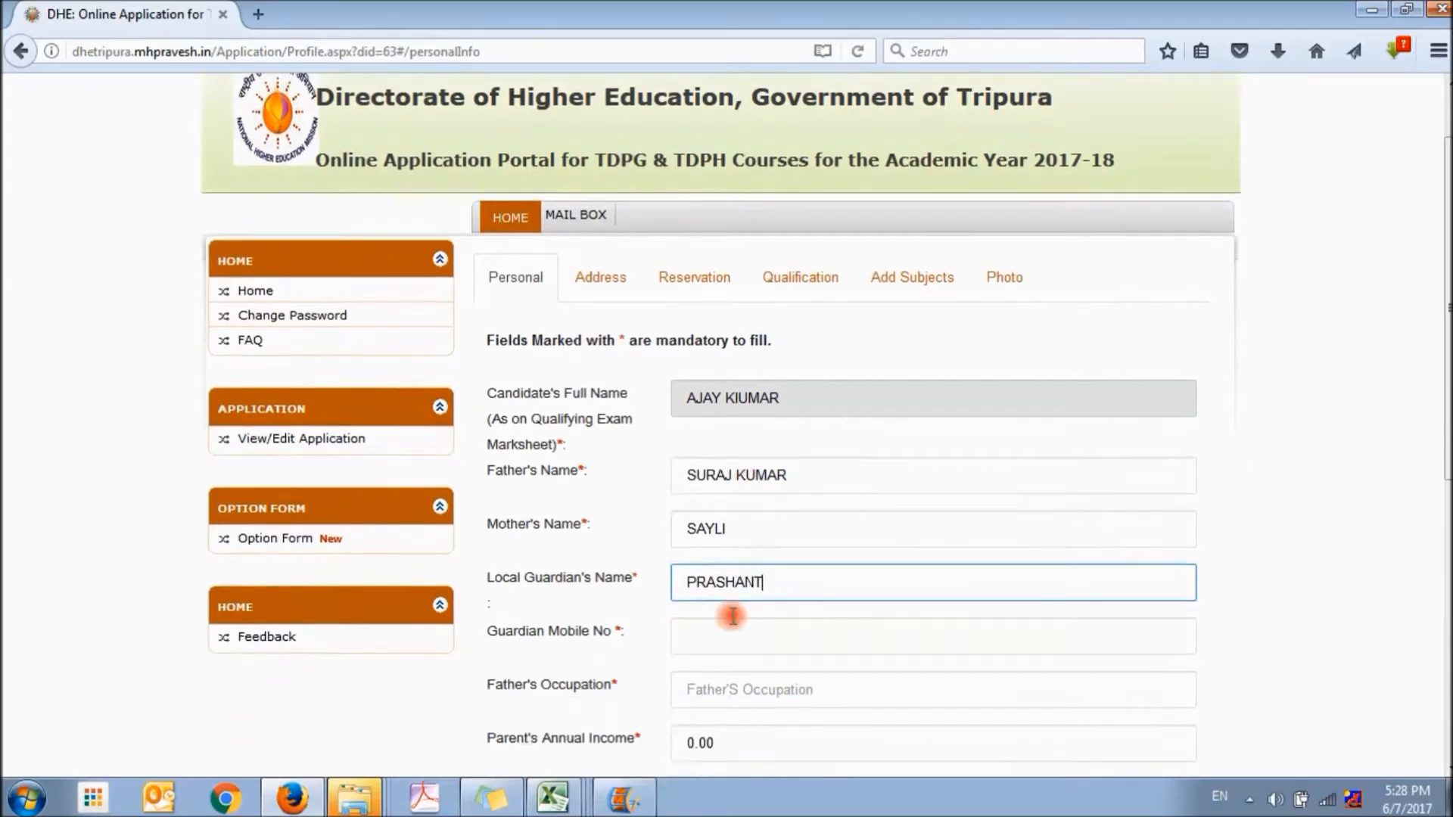
left_click(719, 620)
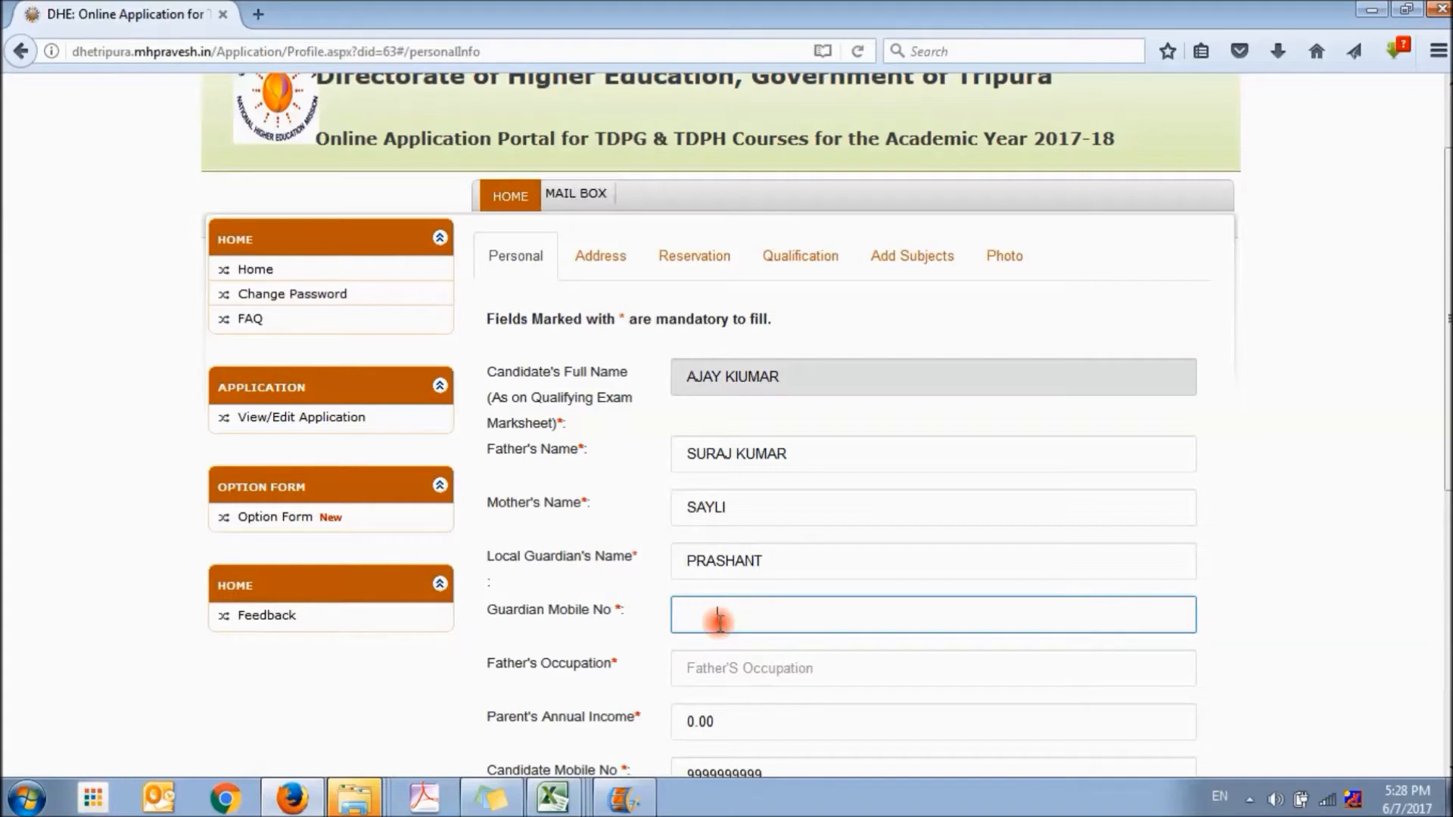
left_click_drag(771, 616, 639, 615)
left_click(720, 651)
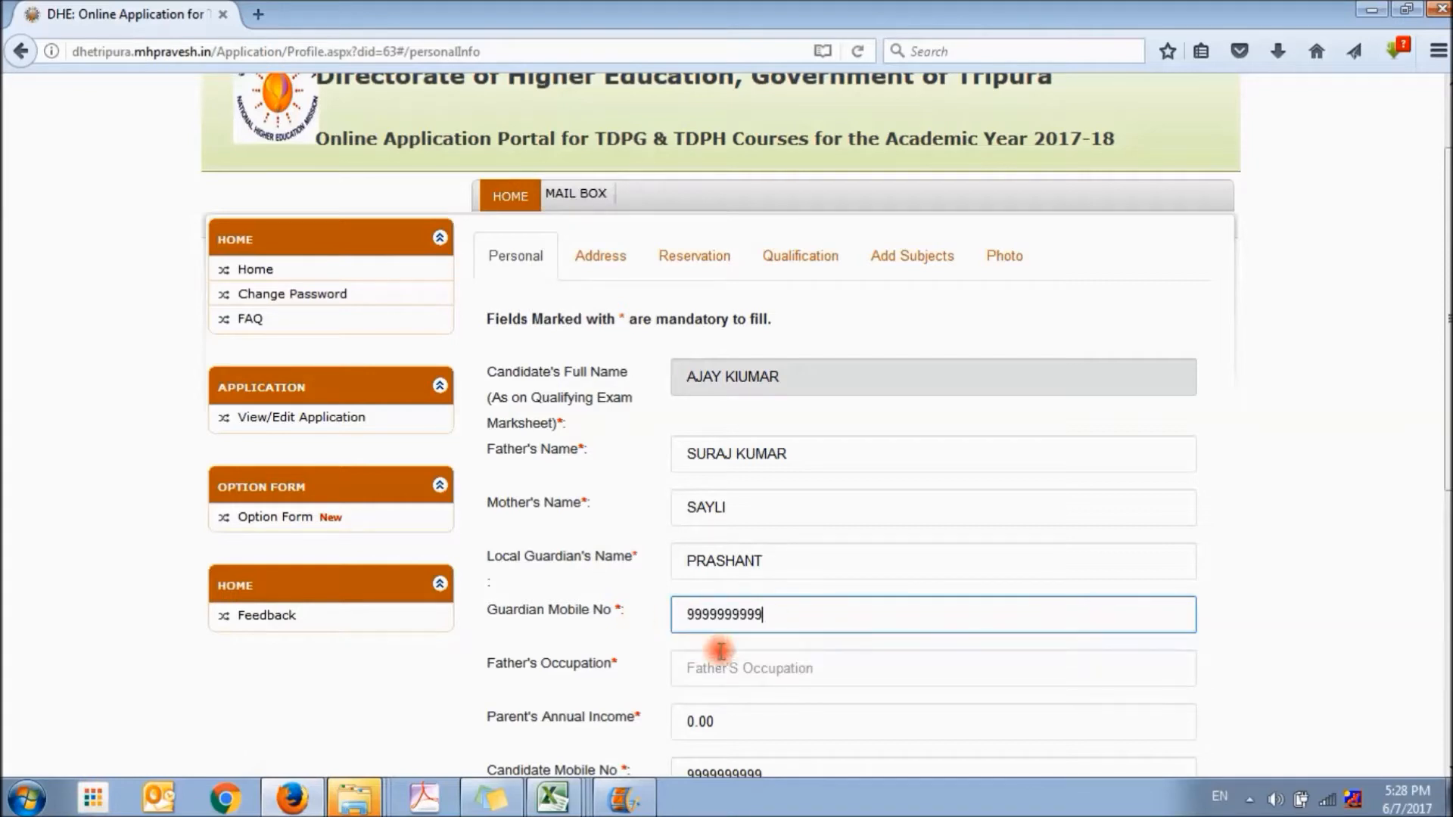
Enter SERVICE as the father's occupation and set the parent's annual income to 100000
left_click(728, 665)
type("SERVICE")
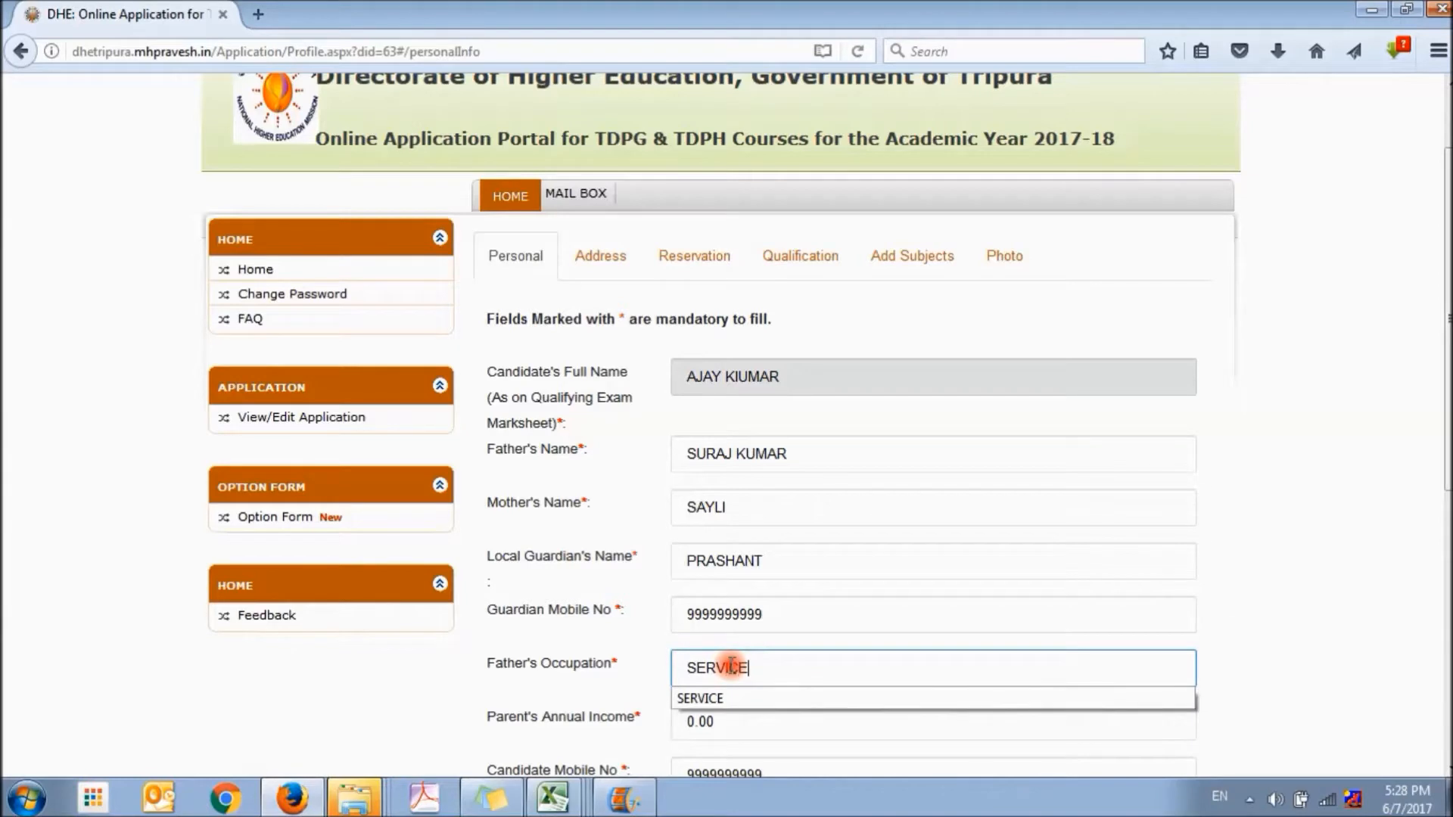
scroll(731, 665, "down", 2)
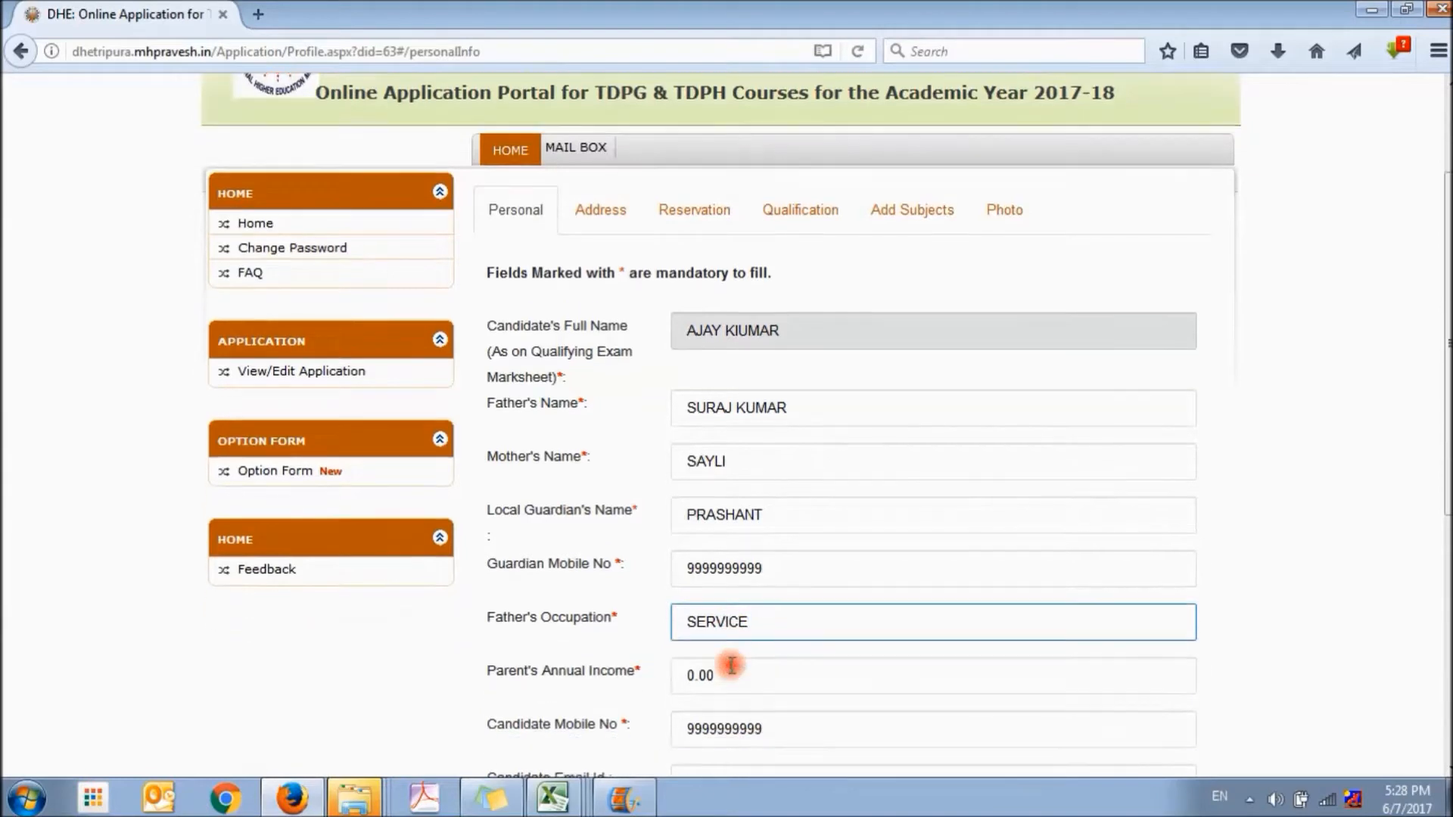
left_click_drag(736, 621, 622, 607)
type("1000")
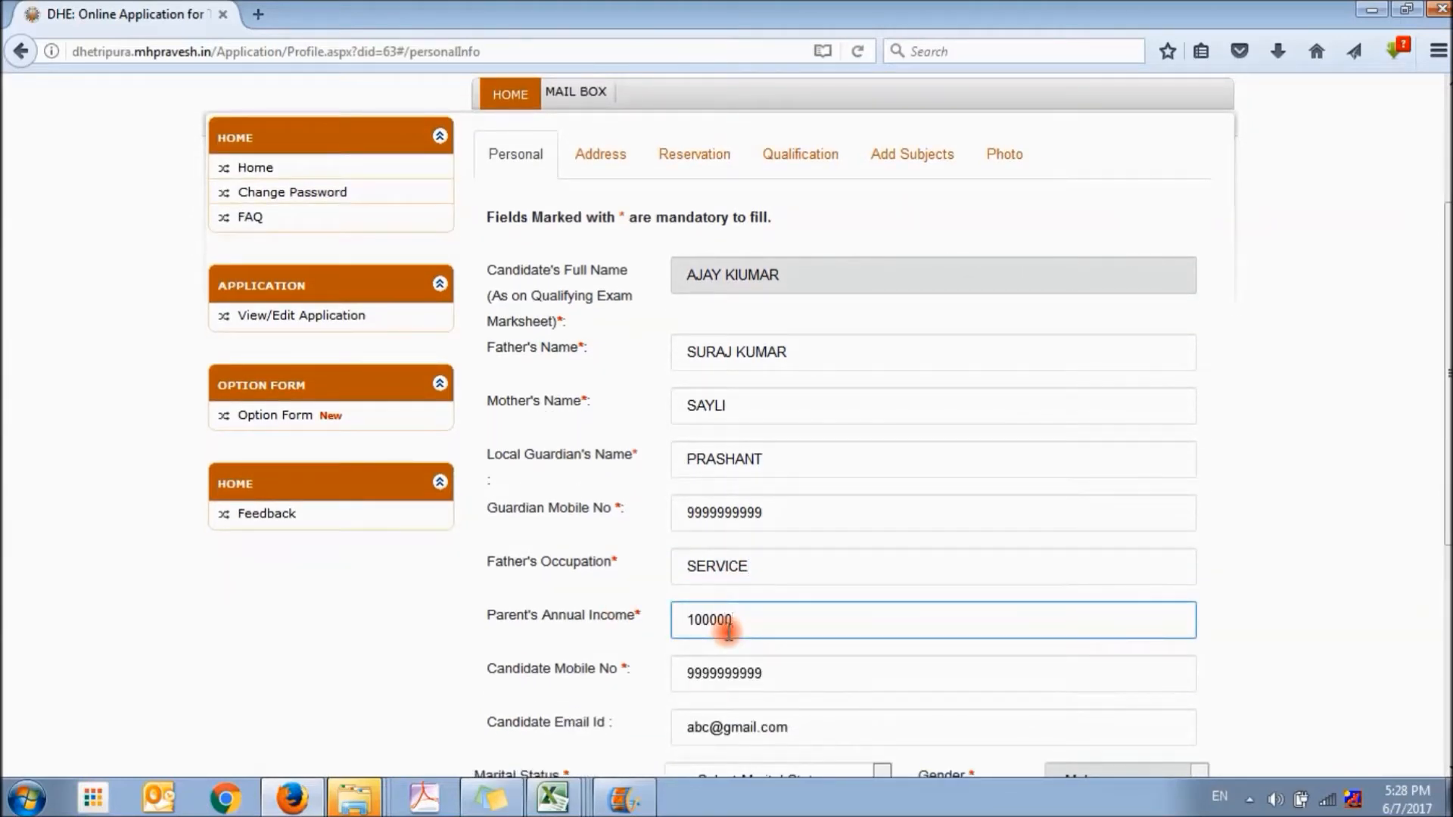
Set the candidate's marital status to Unmarried
scroll(728, 632, "down", 3)
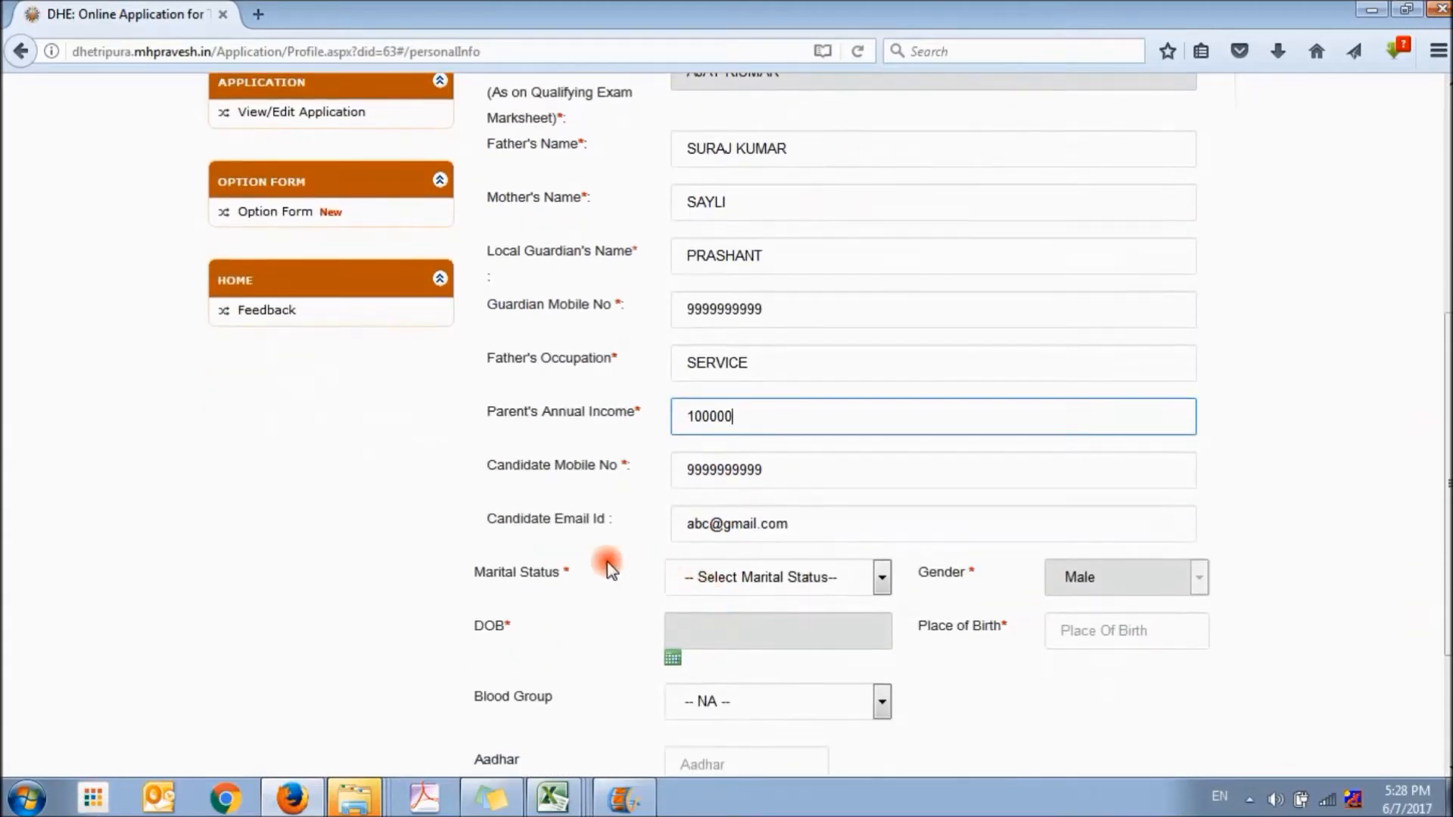
left_click(745, 573)
left_click(728, 636)
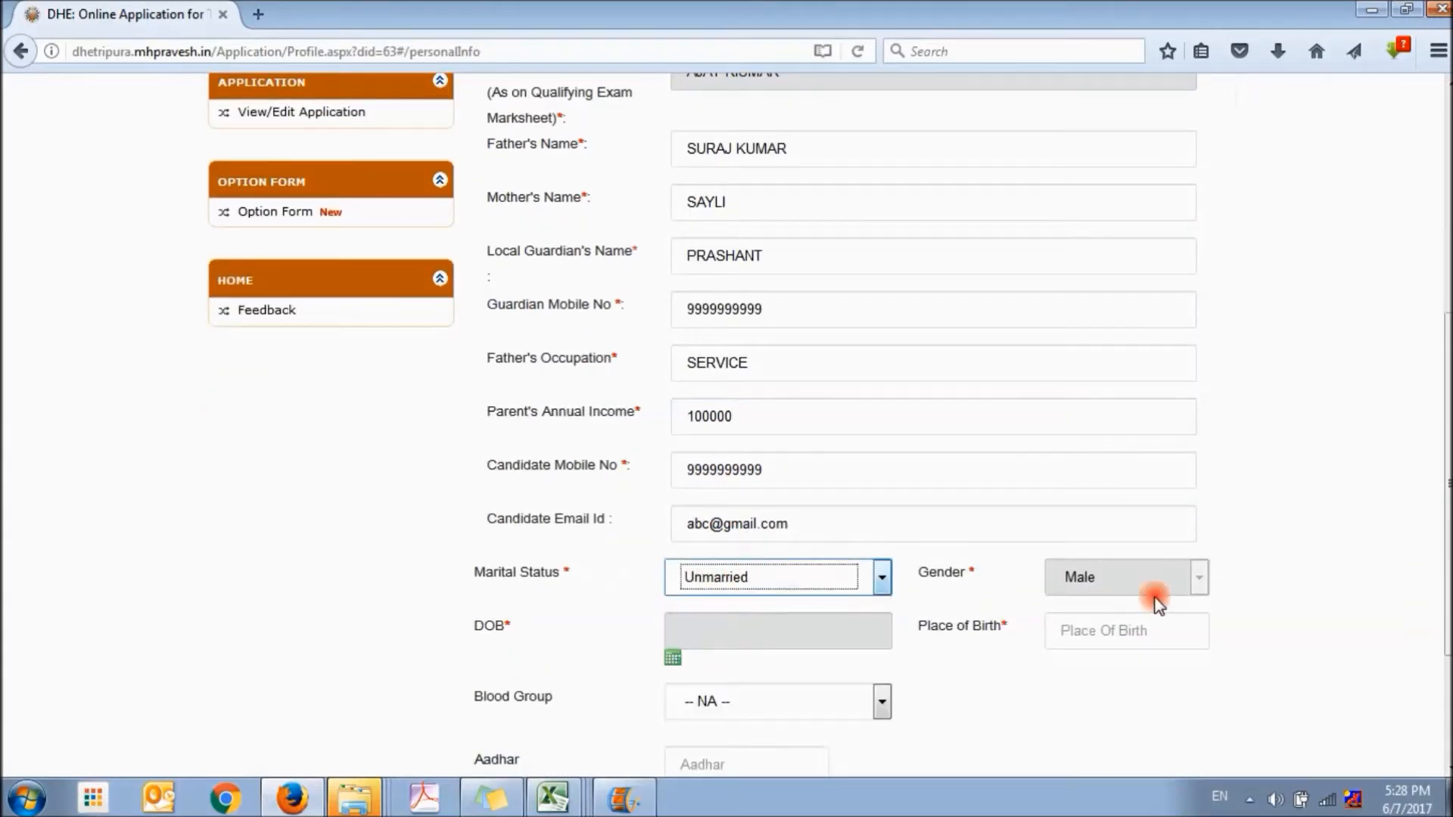
Enter the candidate's date of birth by choosing its year, month and day in the calendar
left_click(793, 636)
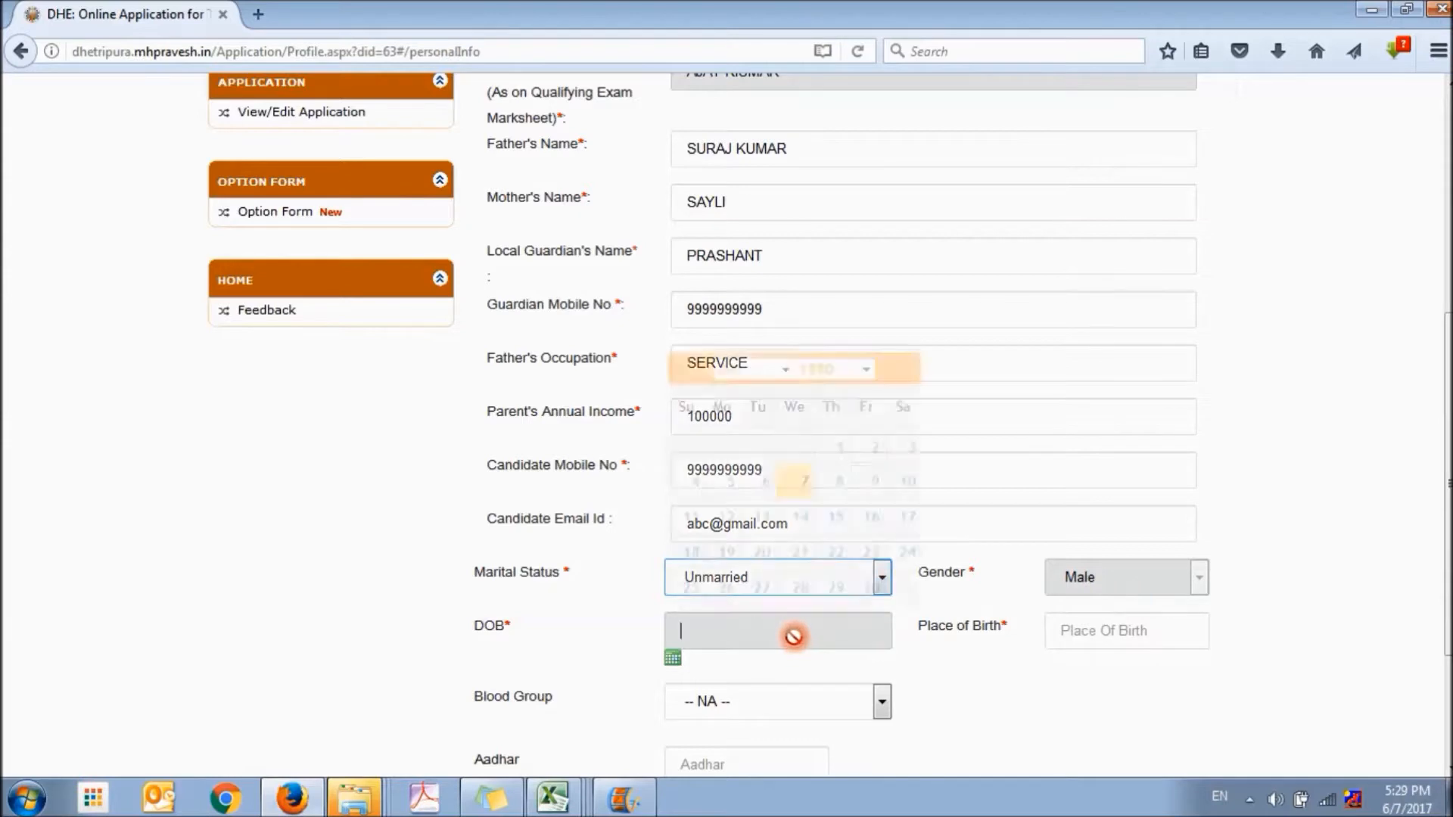
left_click(865, 370)
left_click_drag(853, 409, 862, 662)
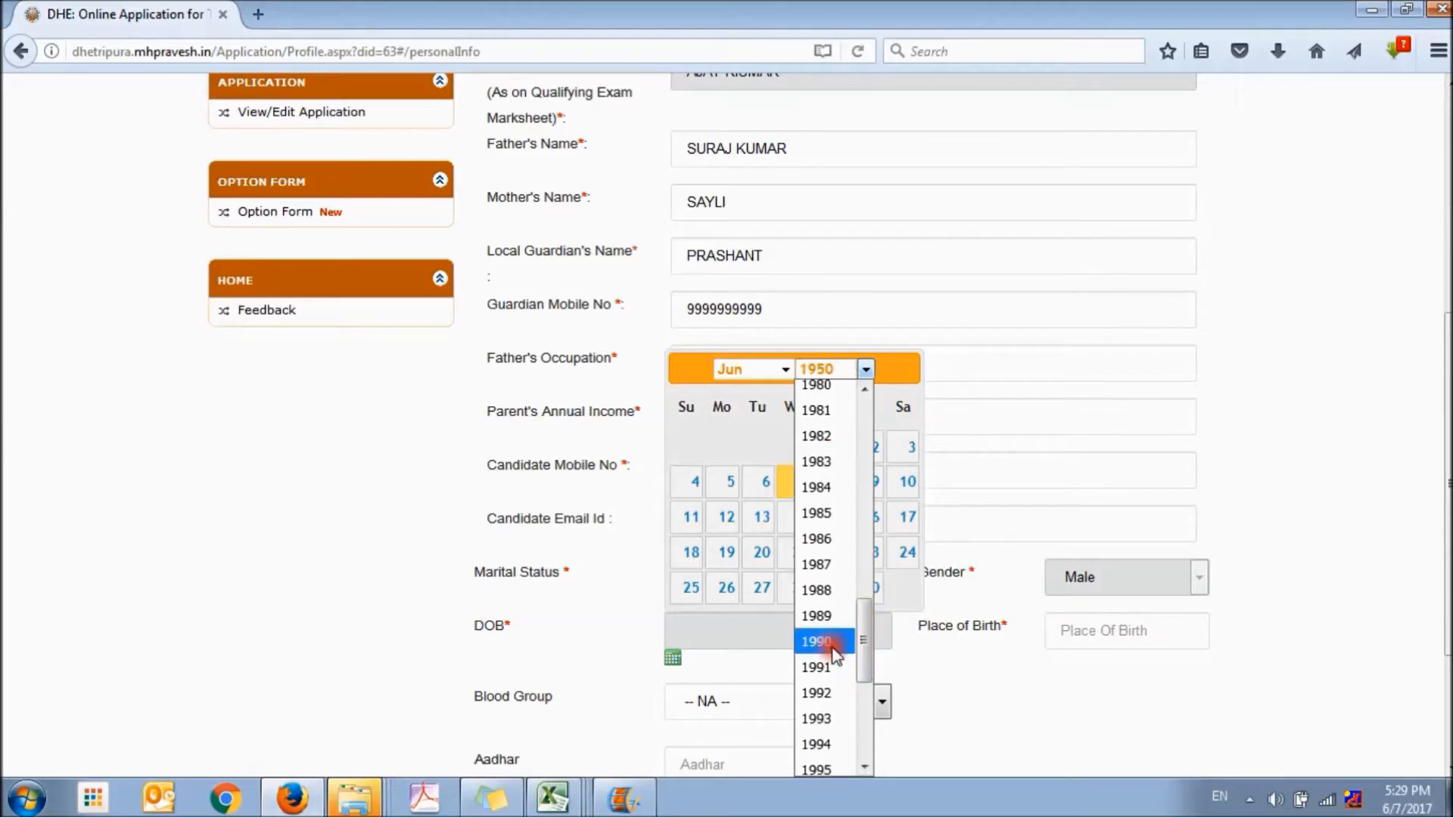
left_click(821, 647)
left_click(785, 369)
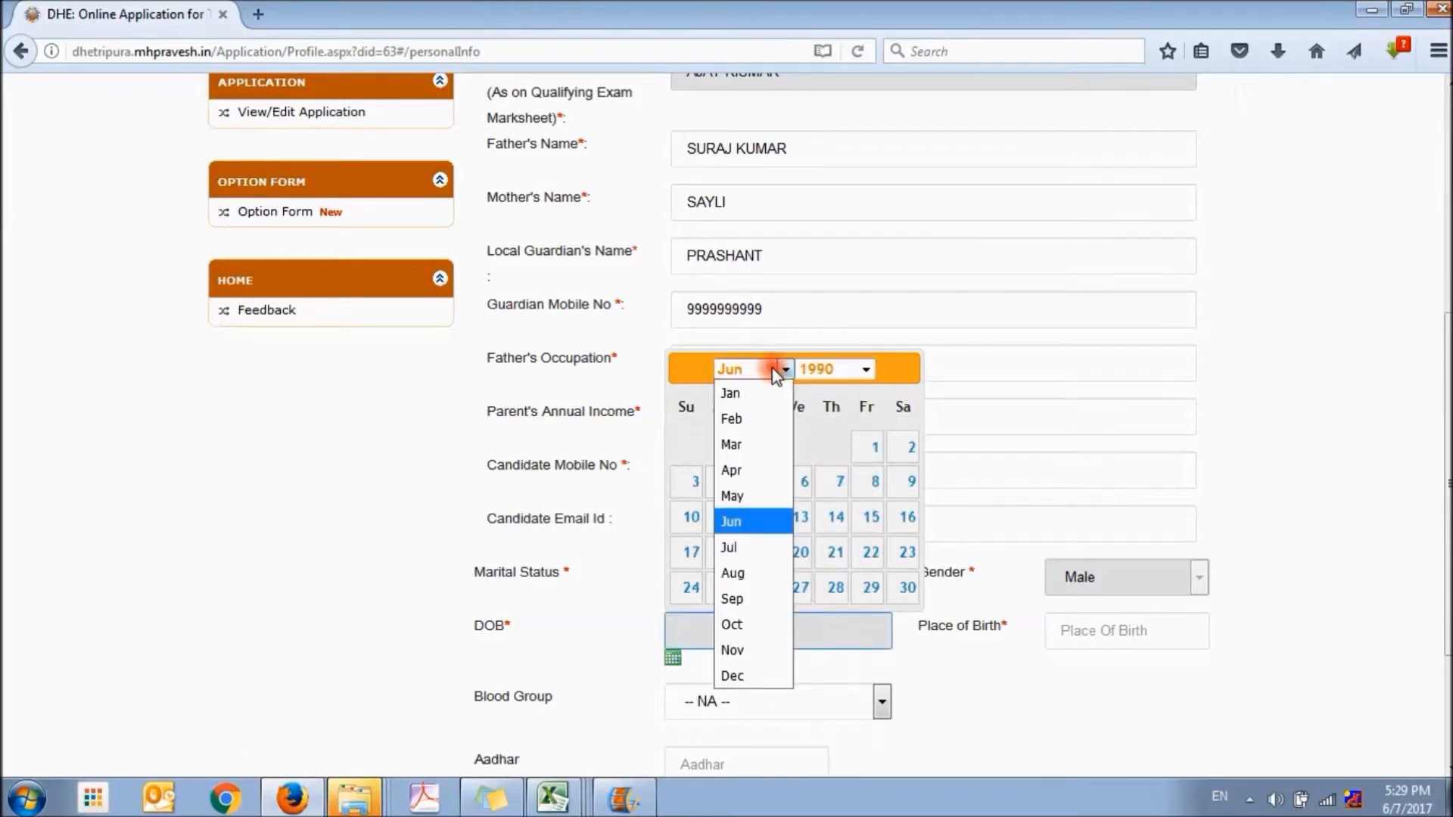
left_click(735, 579)
left_click(759, 480)
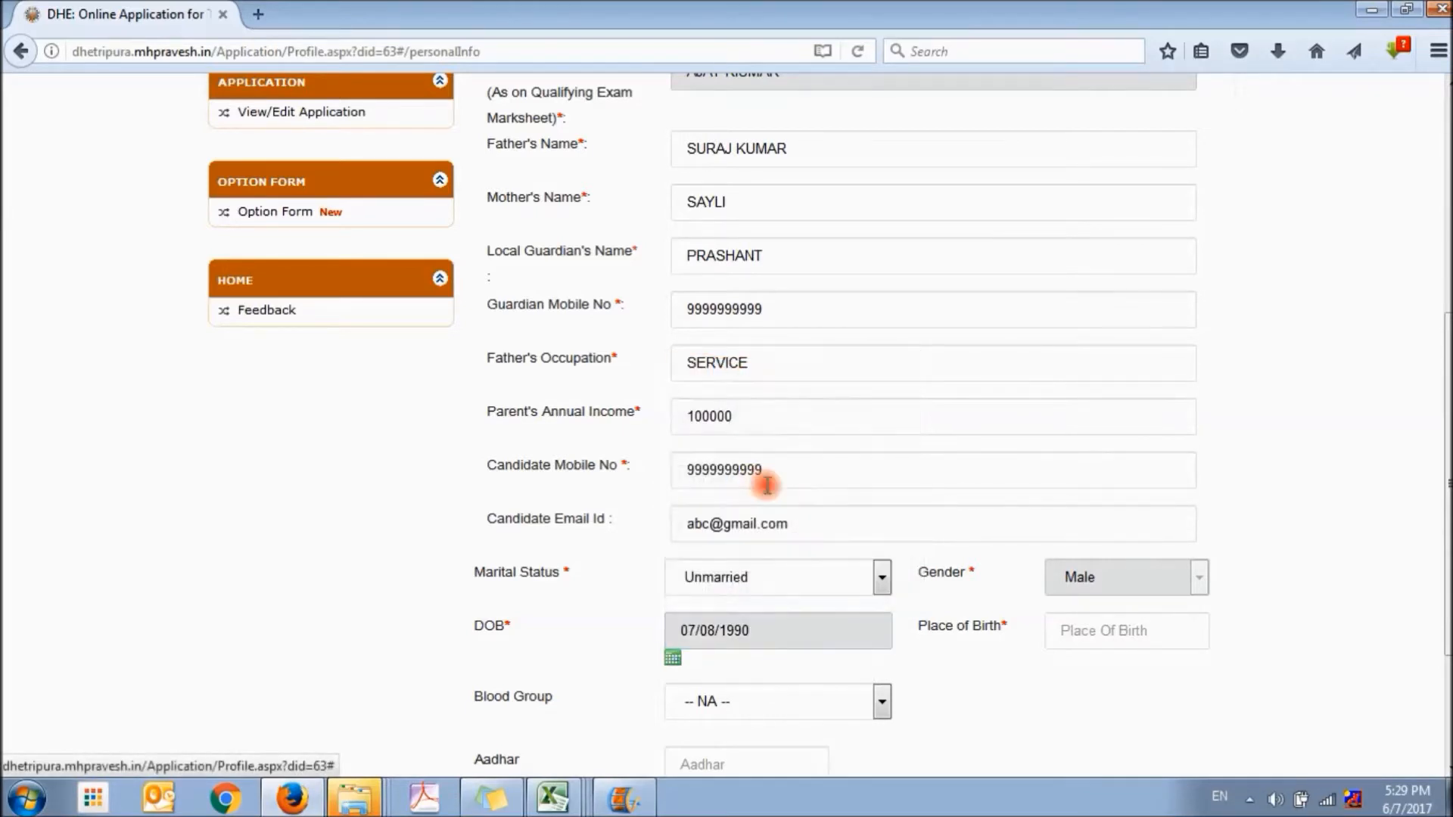
Enter AGARTALA as the place of birth and save the personal details, leaving blood group and Aadhar unfilled
left_click(1092, 632)
type("AGARTALA")
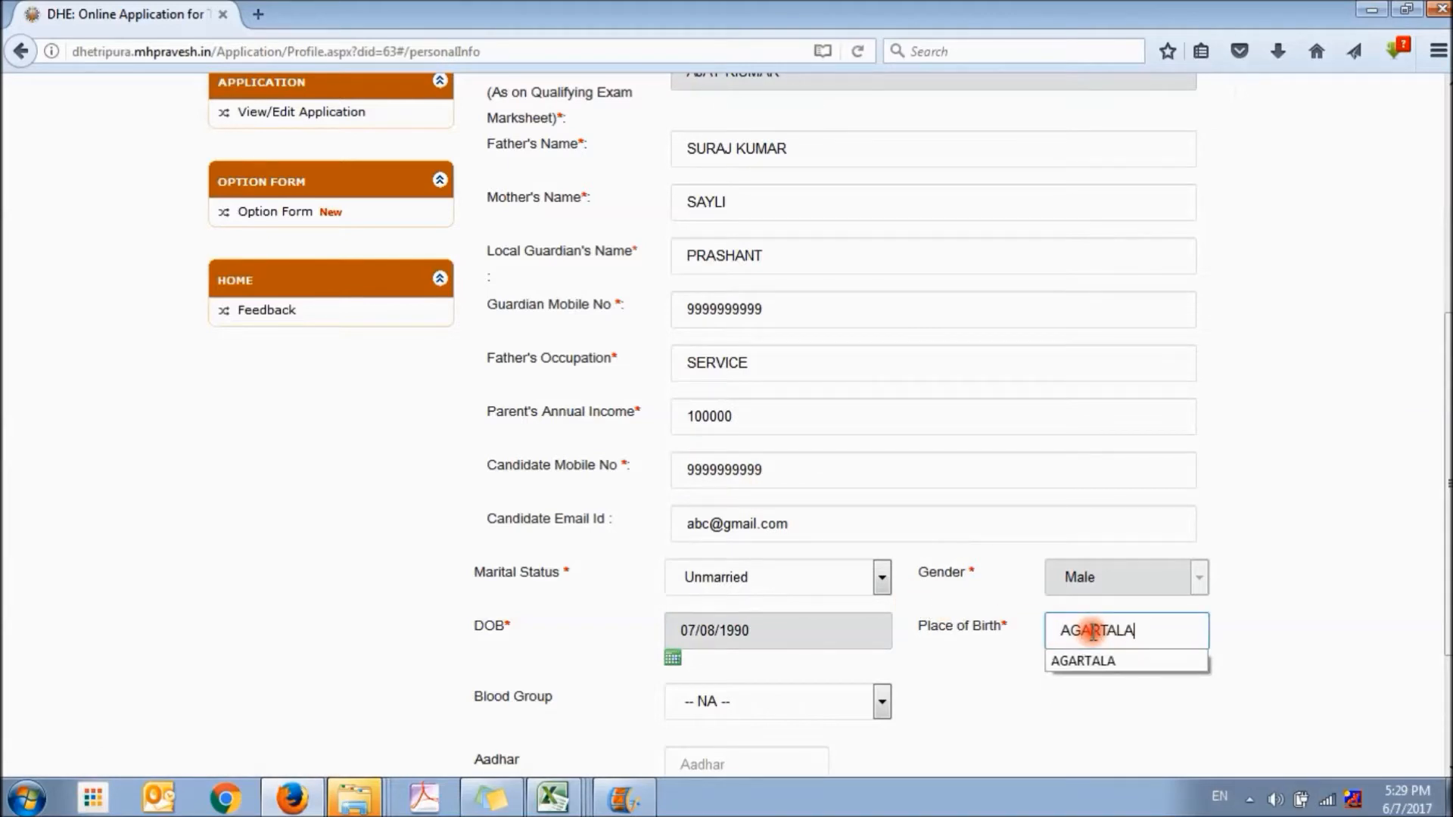
left_click(973, 700)
scroll(976, 711, "down", 3)
scroll(976, 711, "down", 2)
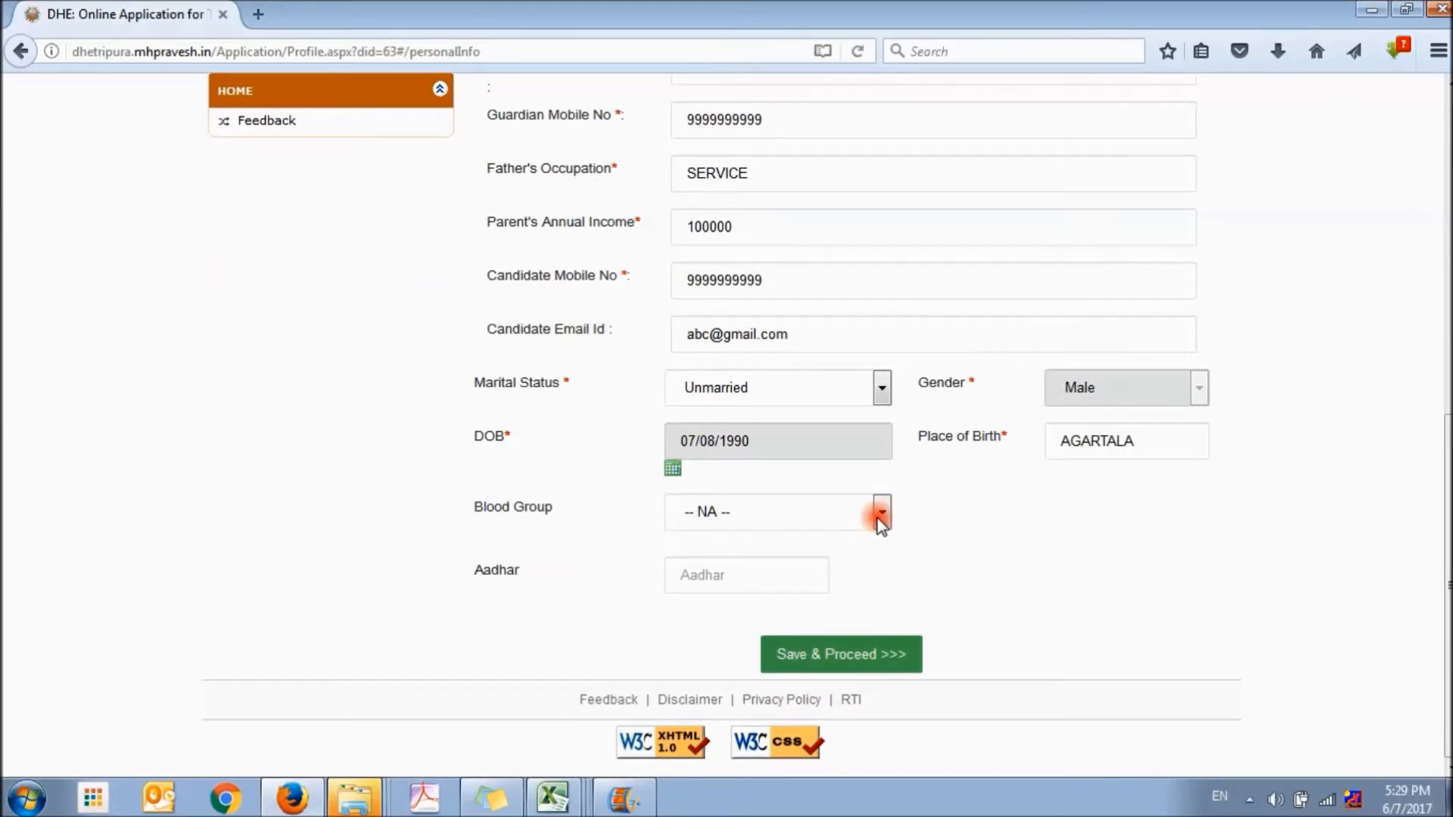
left_click(851, 655)
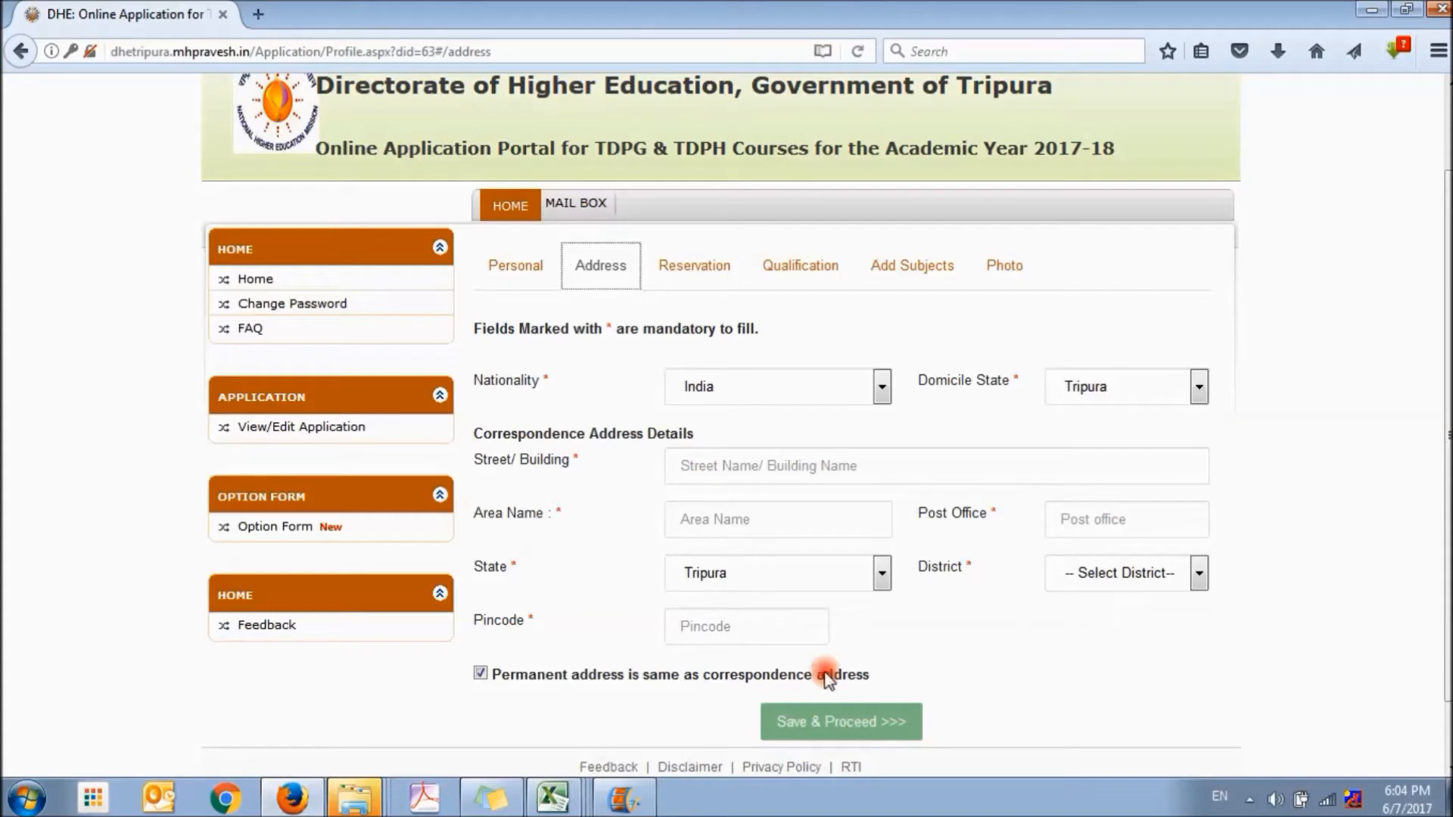
Uncheck the option that the permanent address matches the correspondence address, examine the extra address fields, and recheck it
left_click(481, 673)
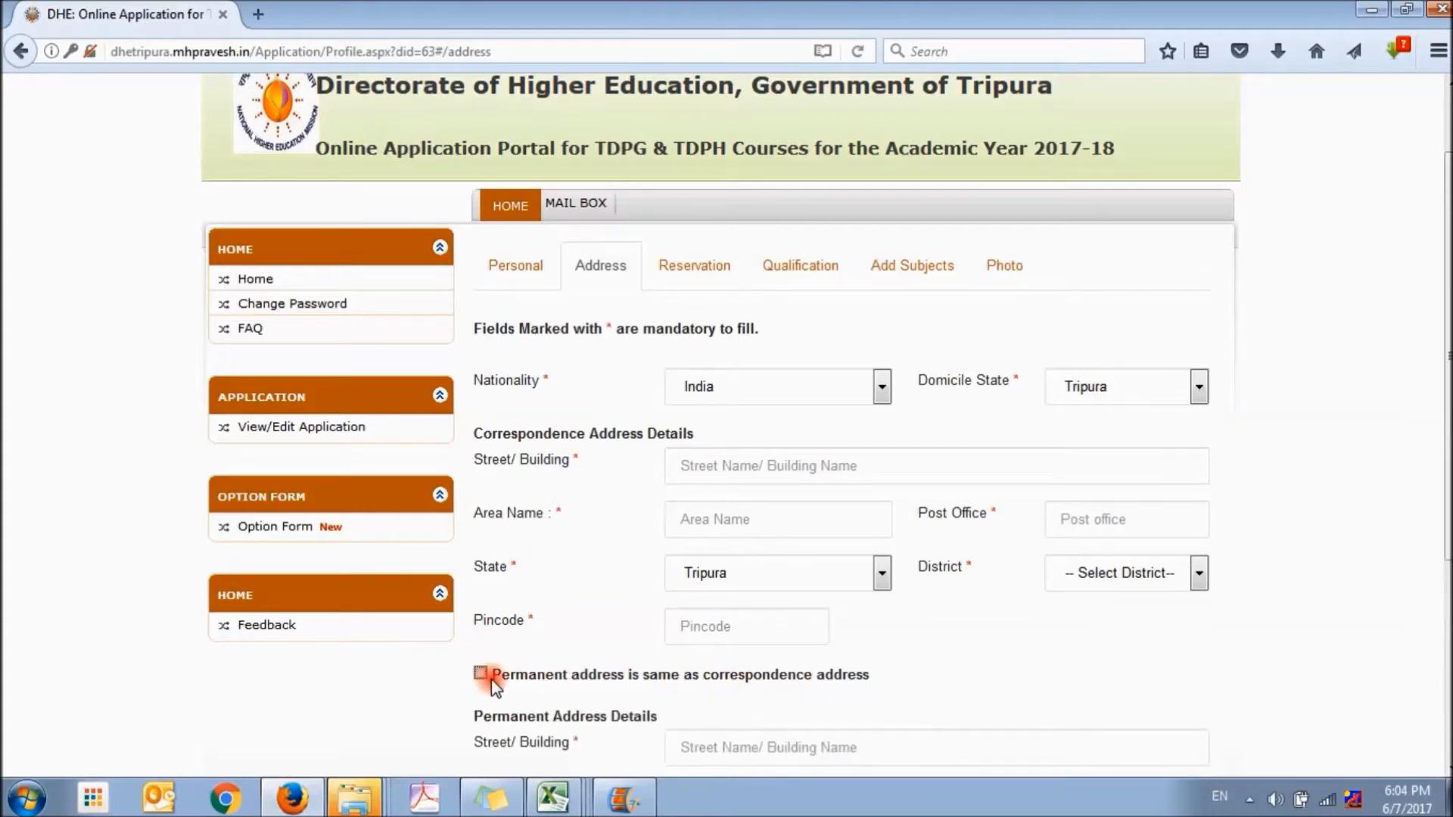
scroll(808, 719, "down", 3)
scroll(814, 708, "down", 2)
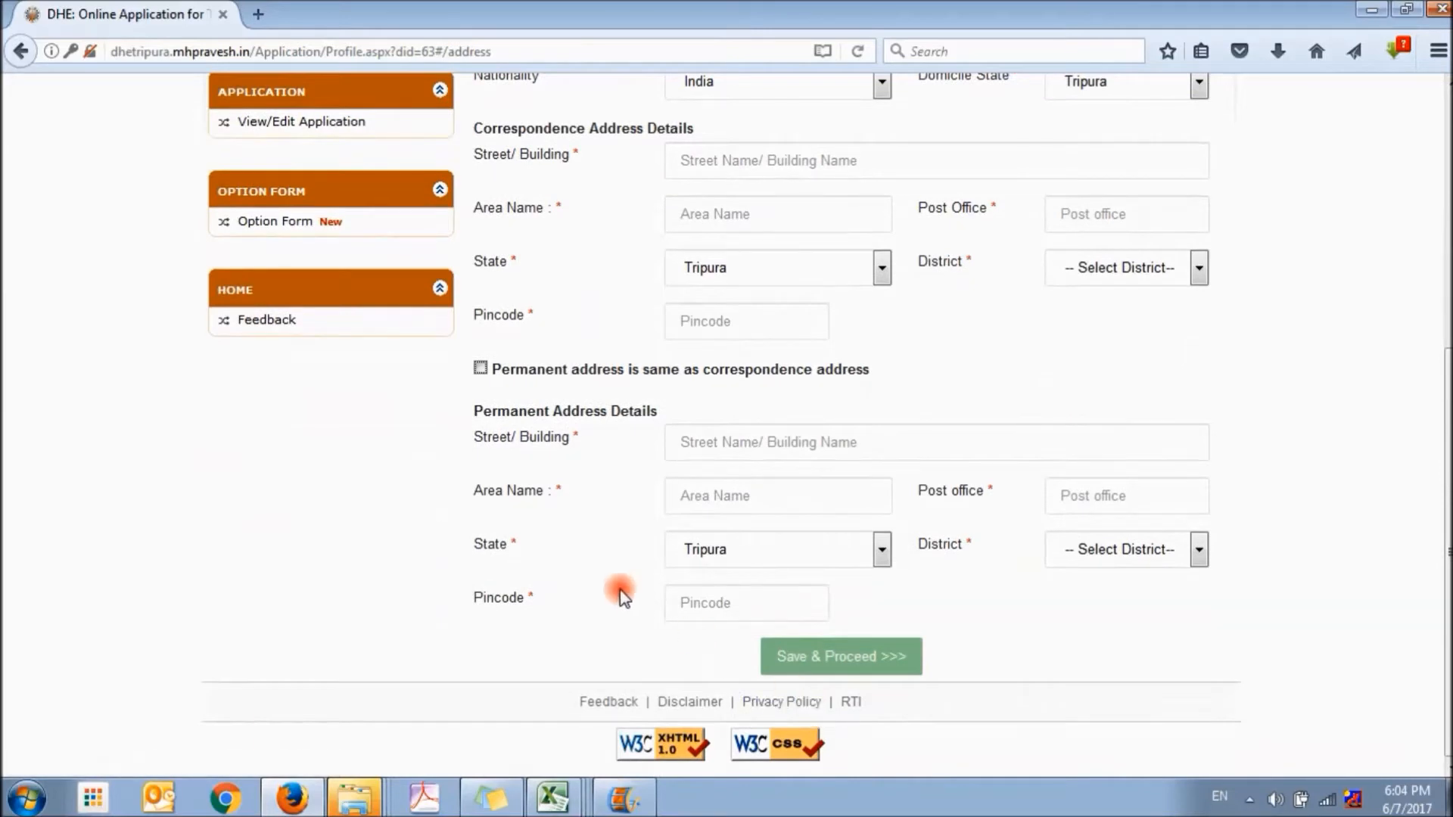
left_click(481, 368)
Fill in the street or building, area name and post office of the correspondence address
scroll(679, 515, "up", 2)
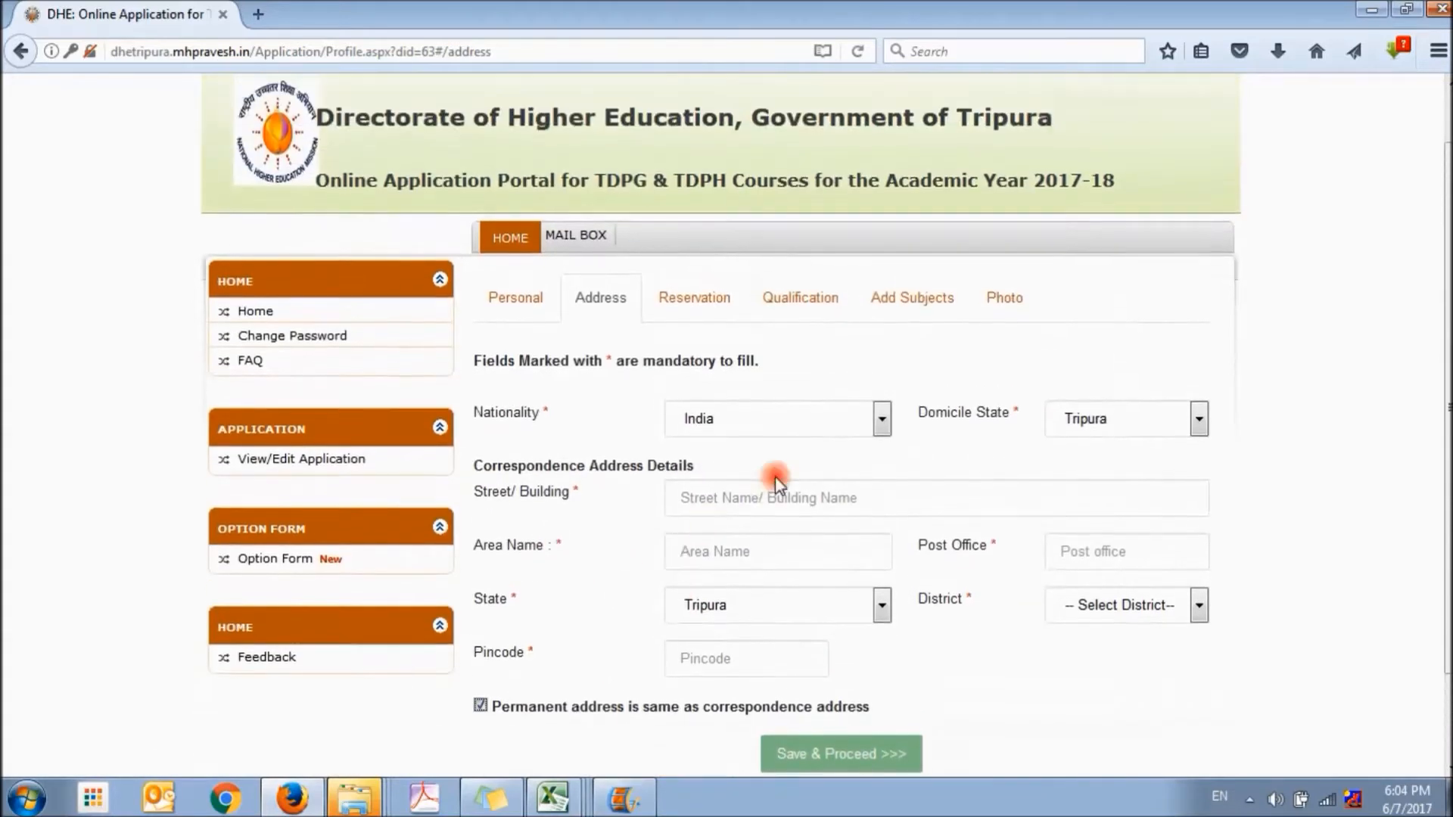
left_click(765, 501)
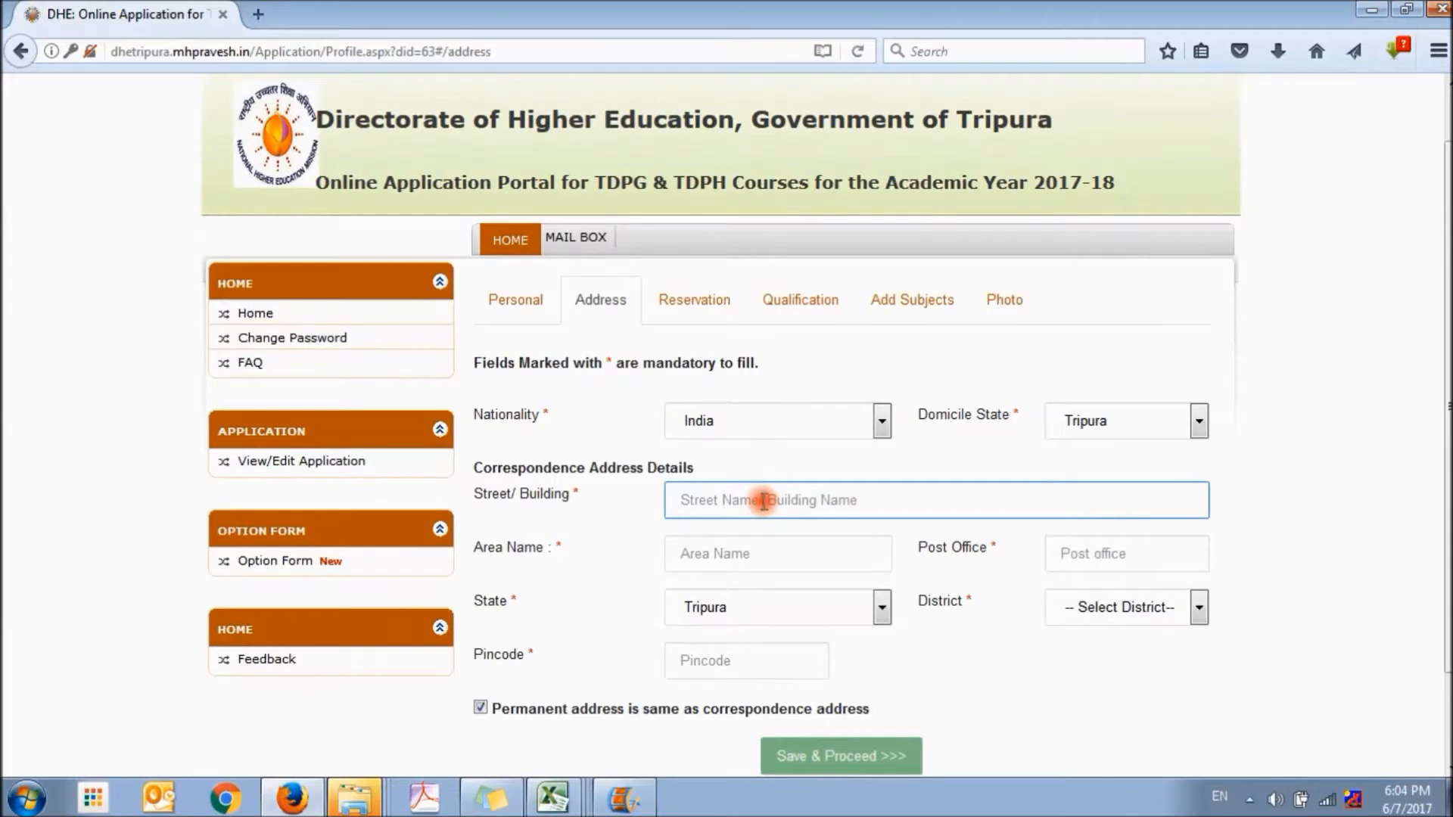
type("ABC ROAD")
key("Tab")
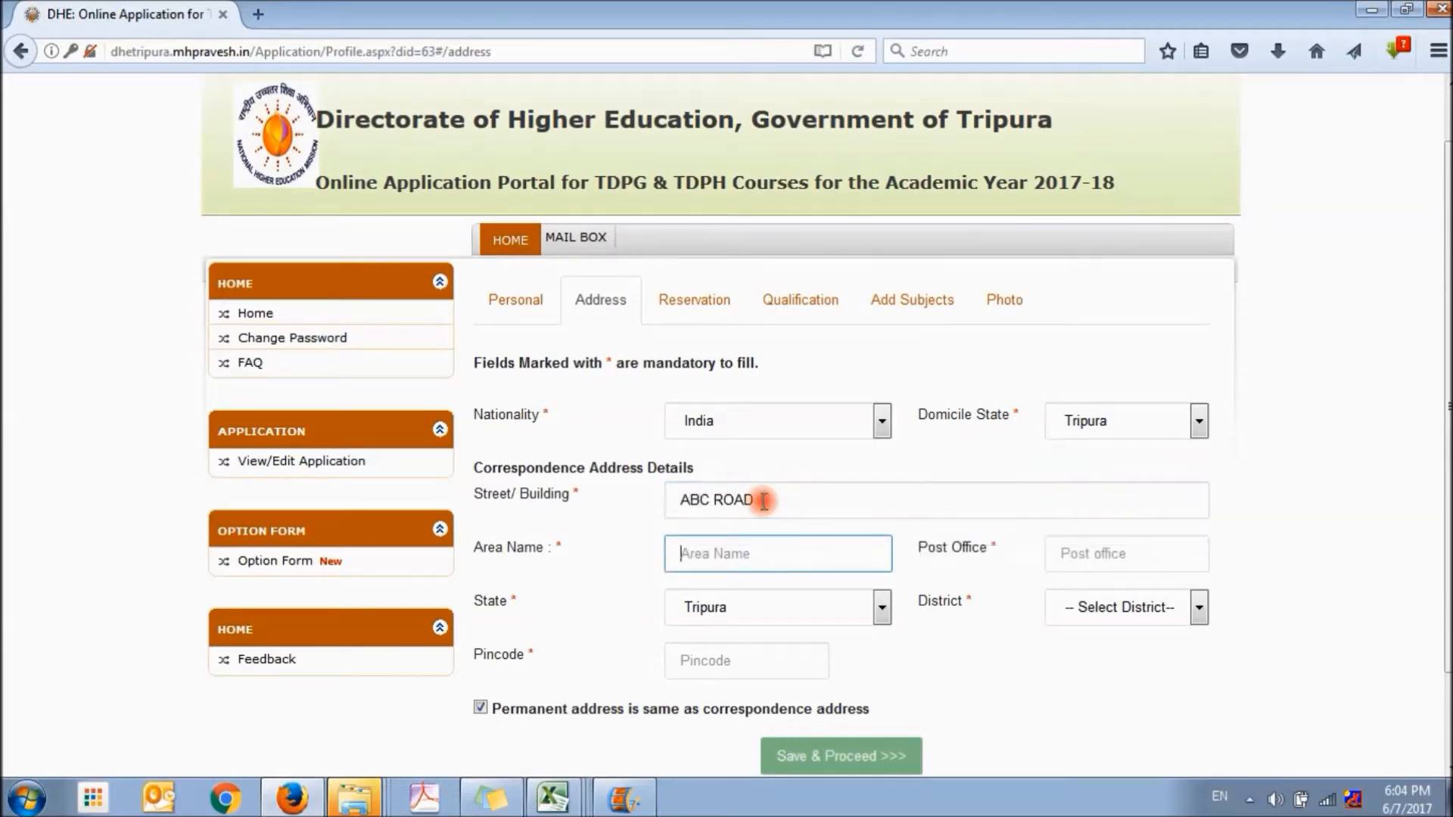
type("AGARTALA")
key("Tab")
type("AGAR")
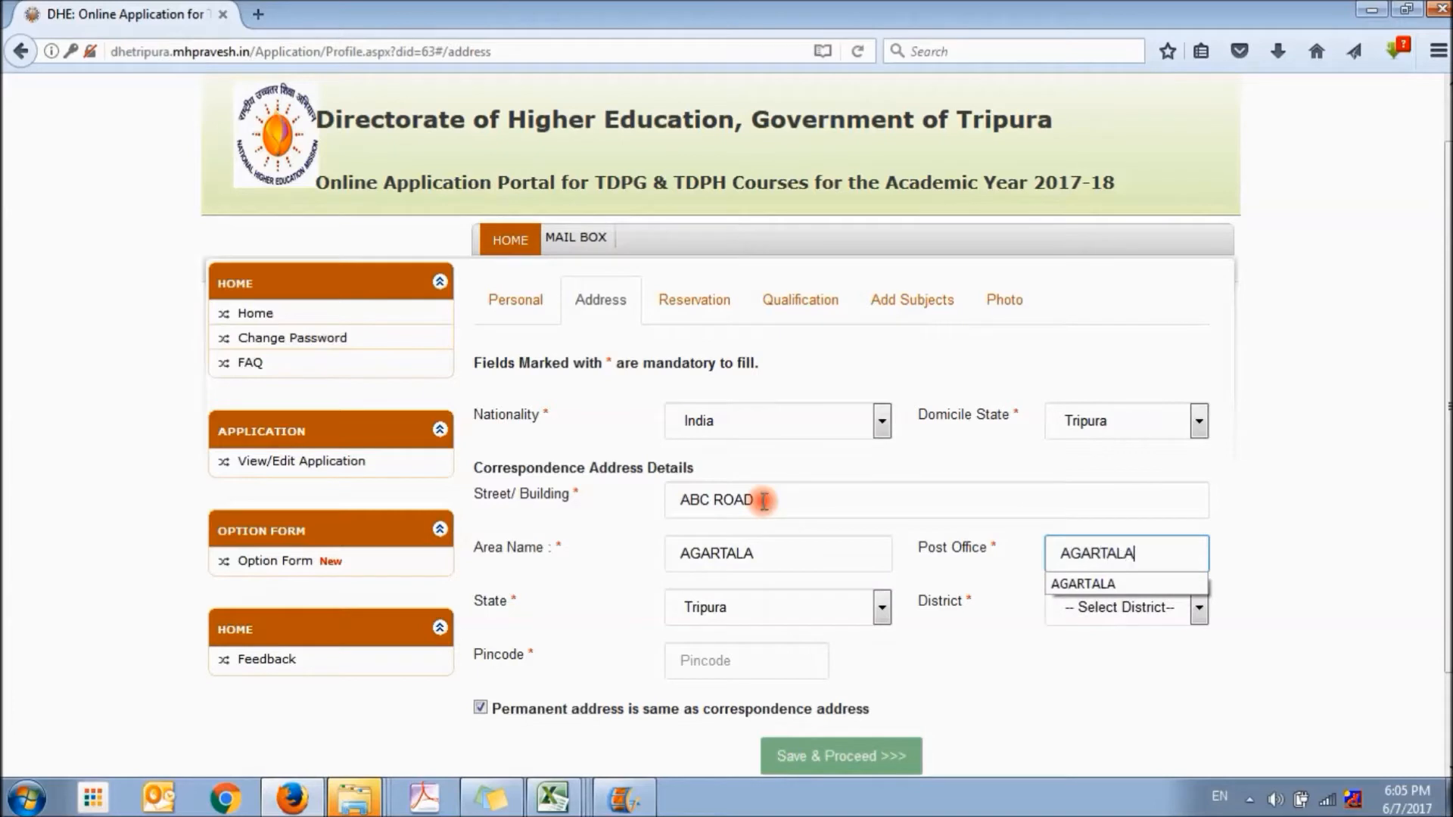
key("Tab")
Choose Sepahijala as the district, enter the address's pincode, and save the address details
left_click(1143, 608)
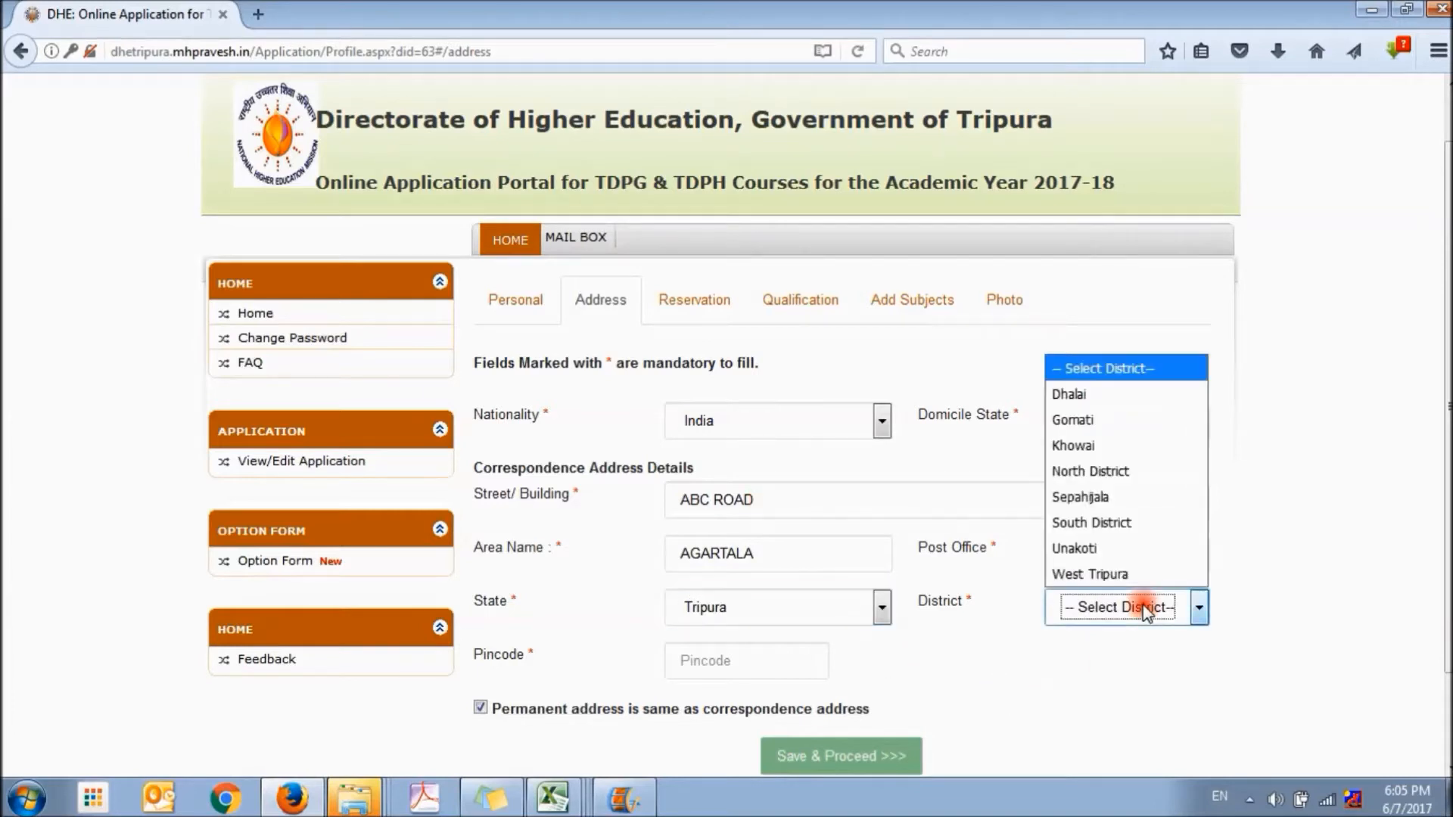
left_click(1083, 497)
left_click(753, 670)
type("12345")
key("Down")
key("Return")
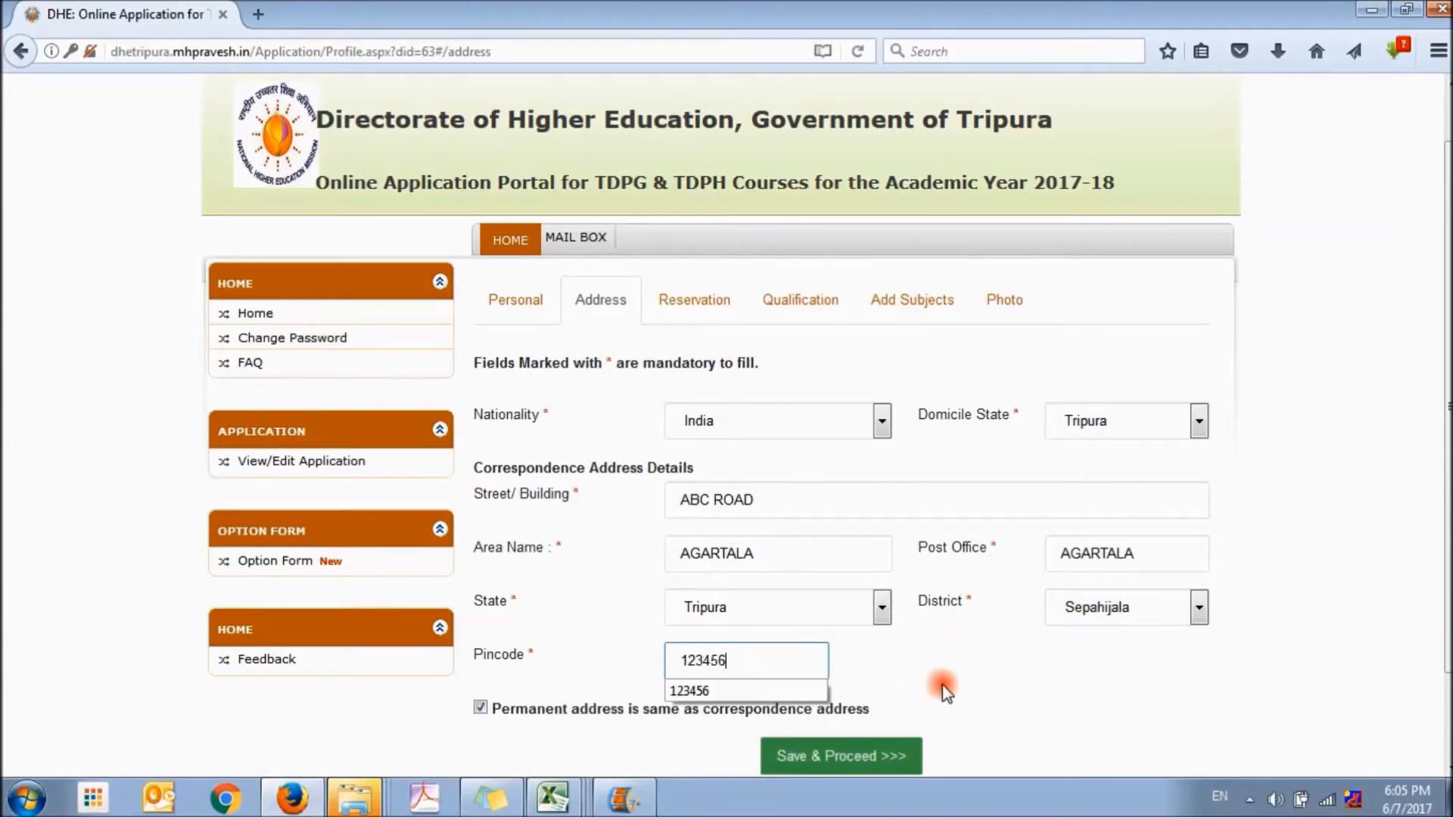
scroll(942, 672, "down", 3)
left_click(821, 665)
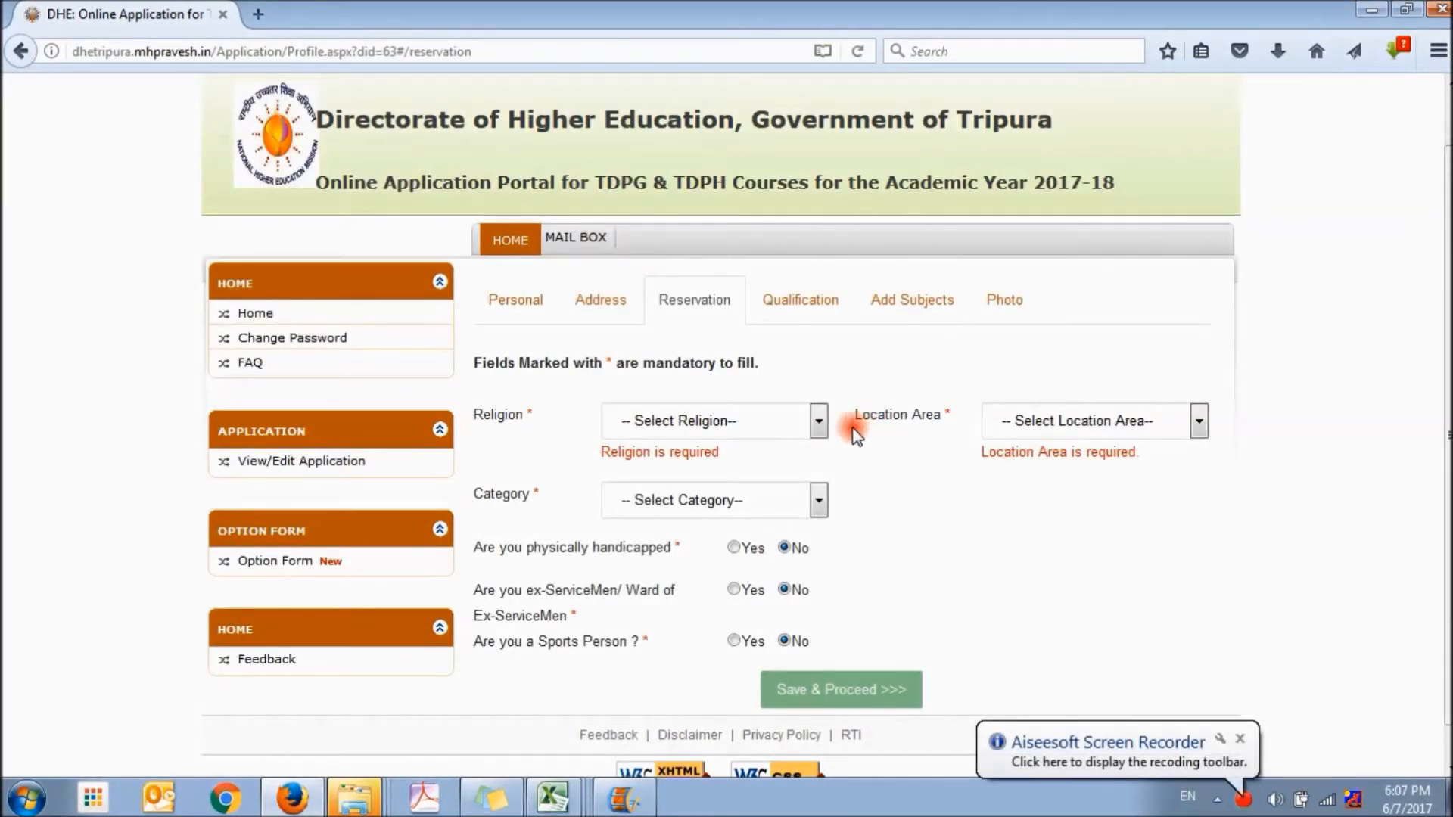
Set the religion to Hindu and the location area to Rural in the reservation details
left_click(818, 422)
left_click(766, 476)
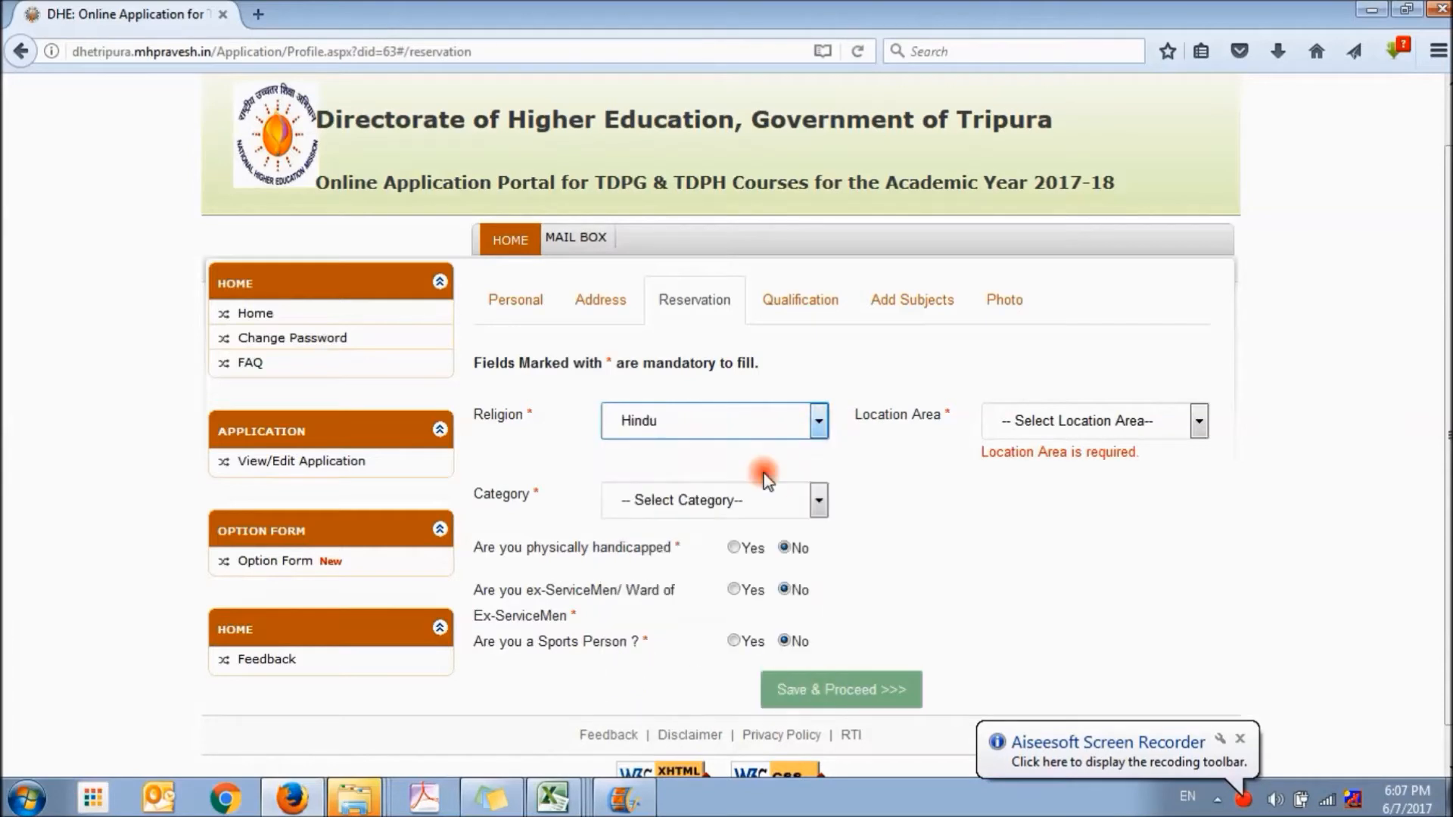
left_click(1198, 421)
left_click(1123, 476)
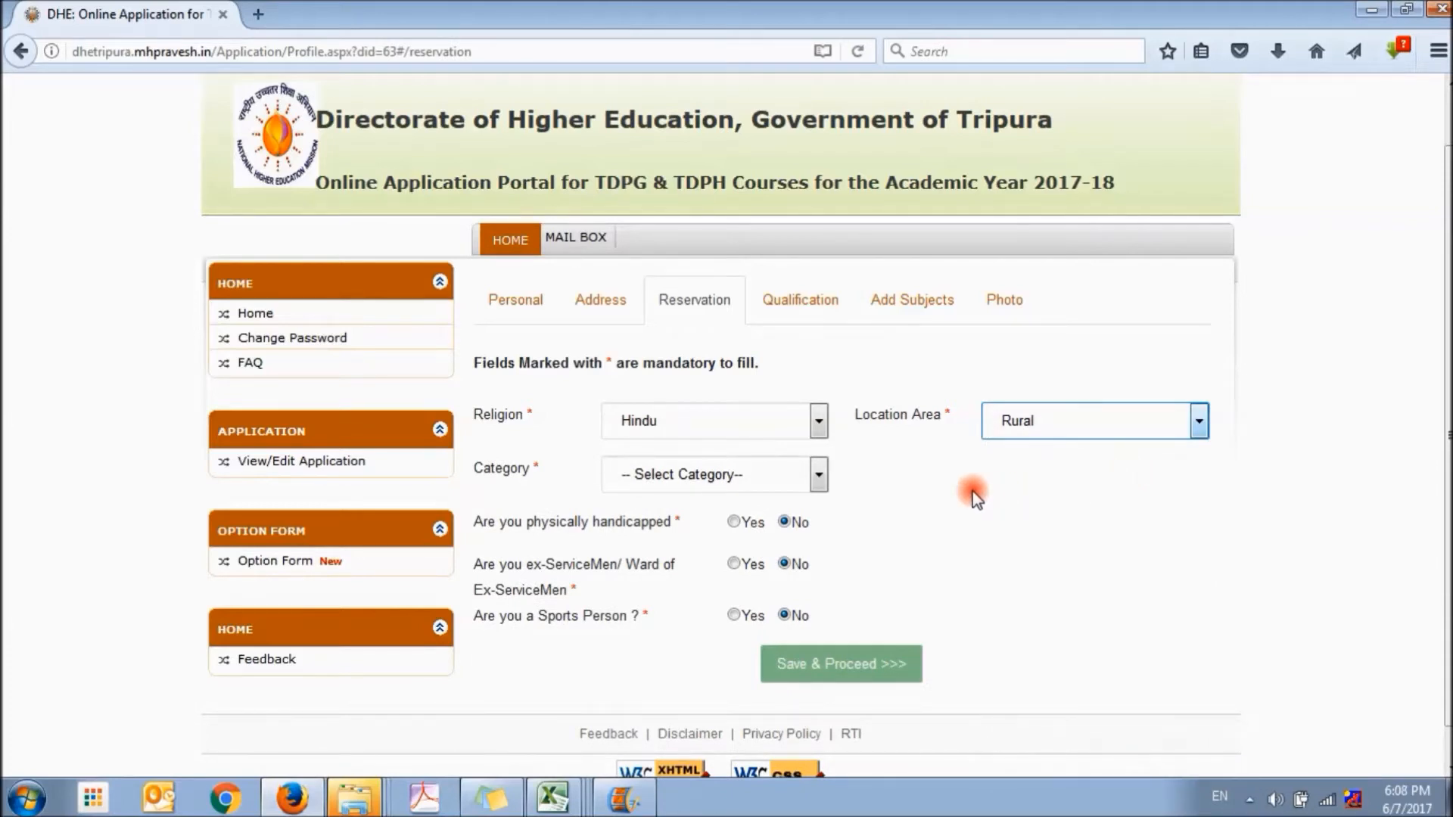
Set the category to SC with a caste certificate, and answer No to physically handicapped and ex-serviceman status
left_click(819, 475)
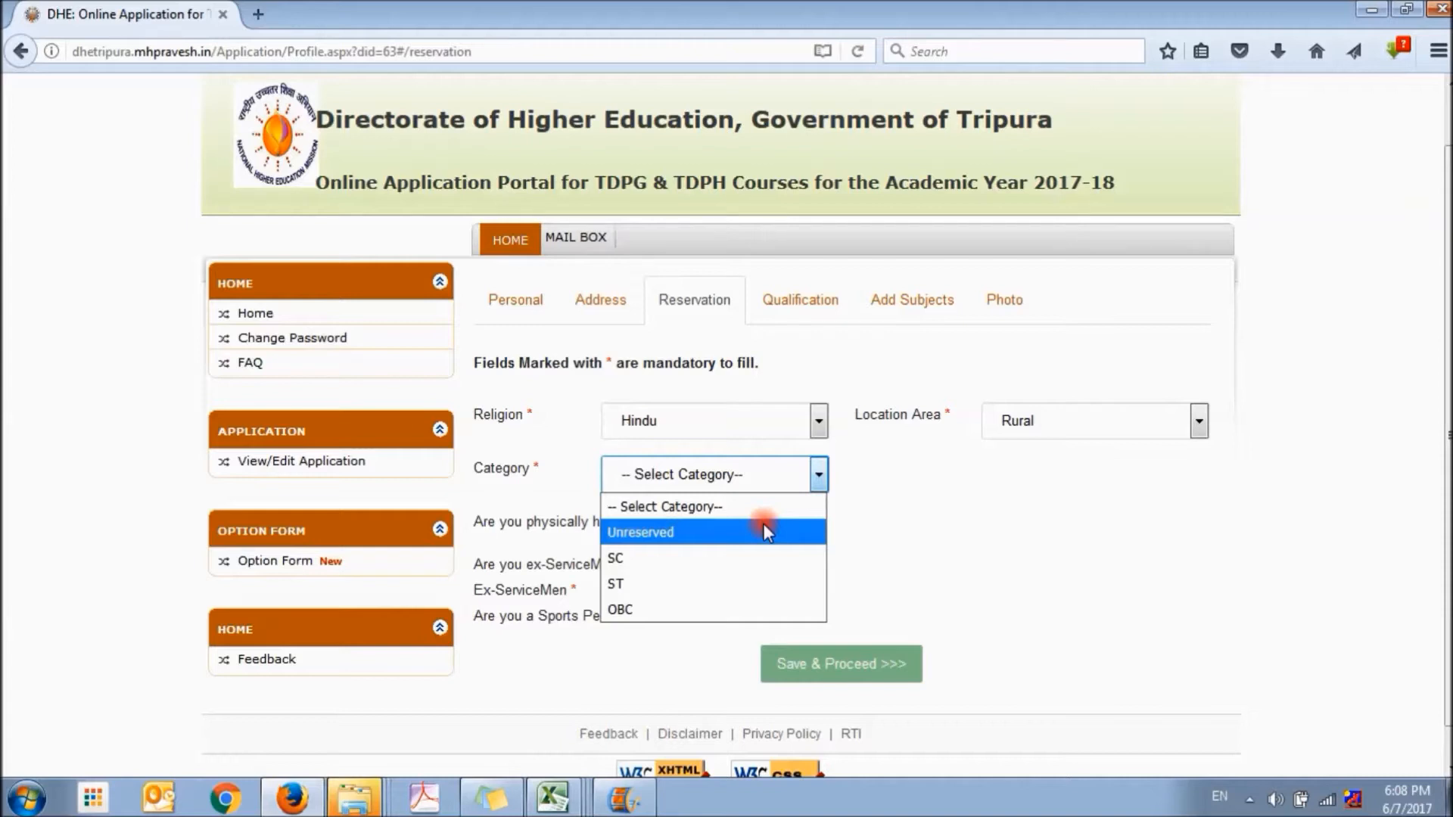
left_click(679, 559)
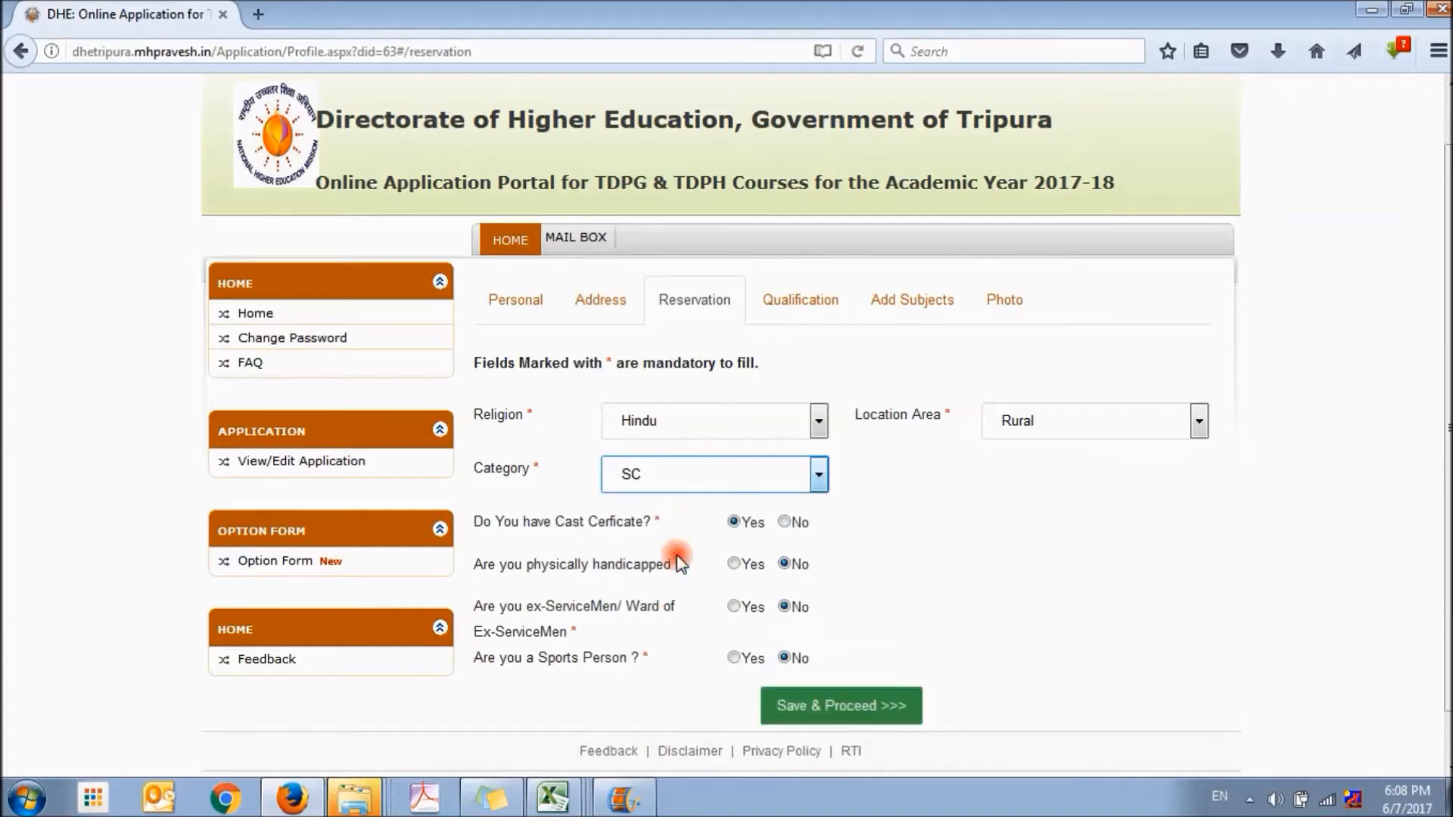
left_click(784, 522)
left_click(736, 522)
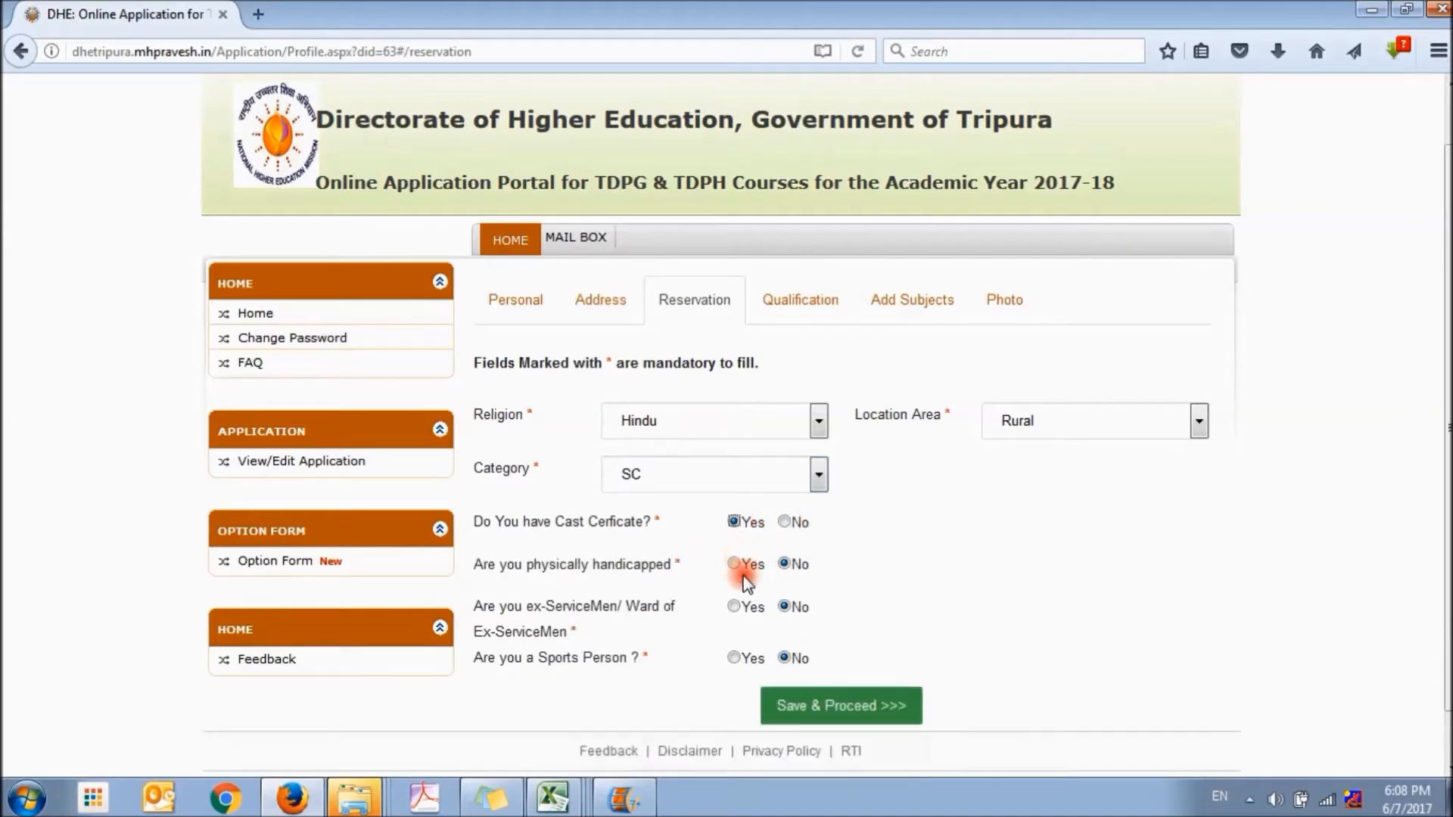
left_click(738, 614)
left_click(784, 564)
left_click(787, 607)
Declare the applicant a sports person at InterNational level and save the reservation details
left_click(733, 657)
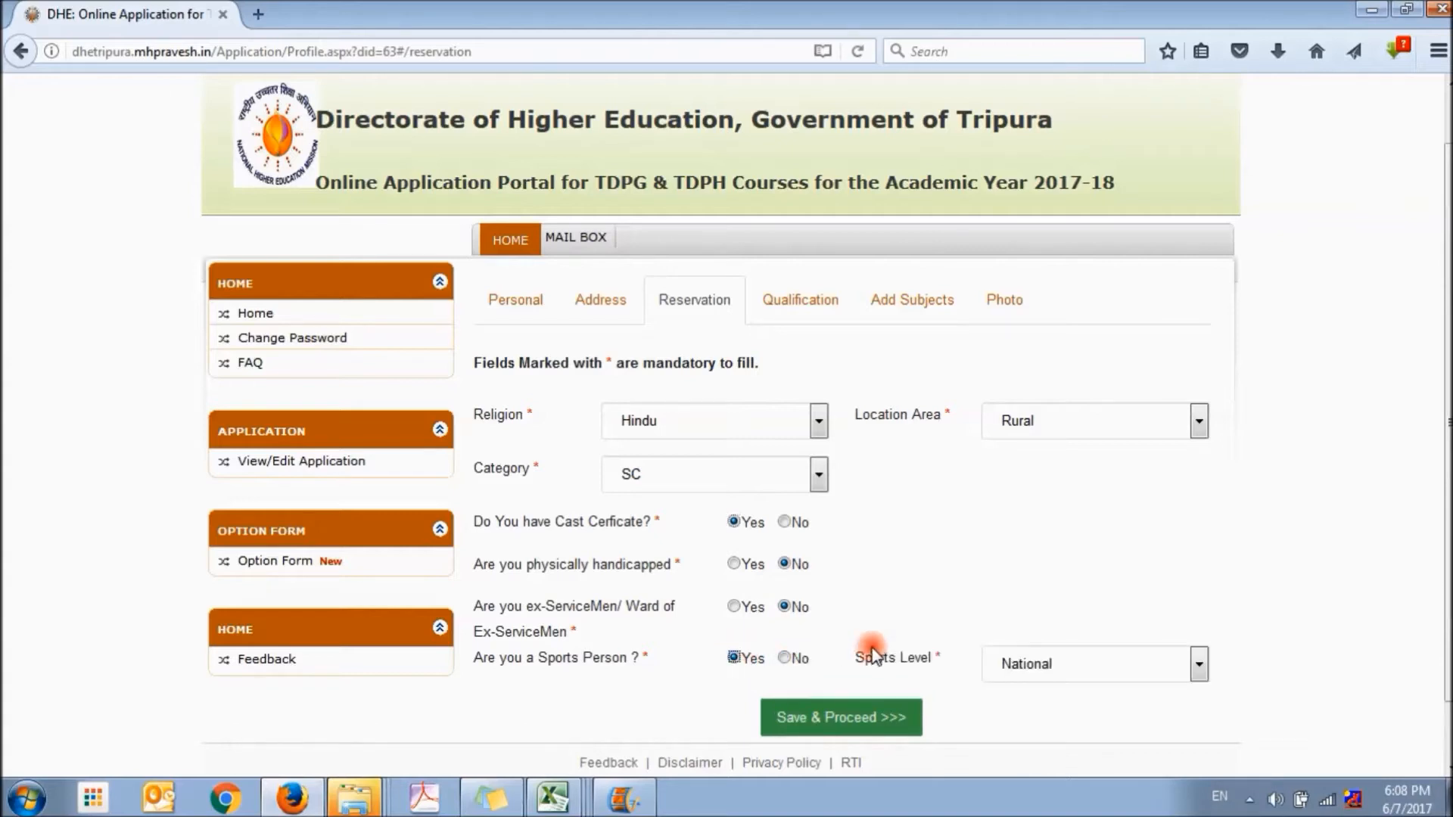
left_click(1074, 666)
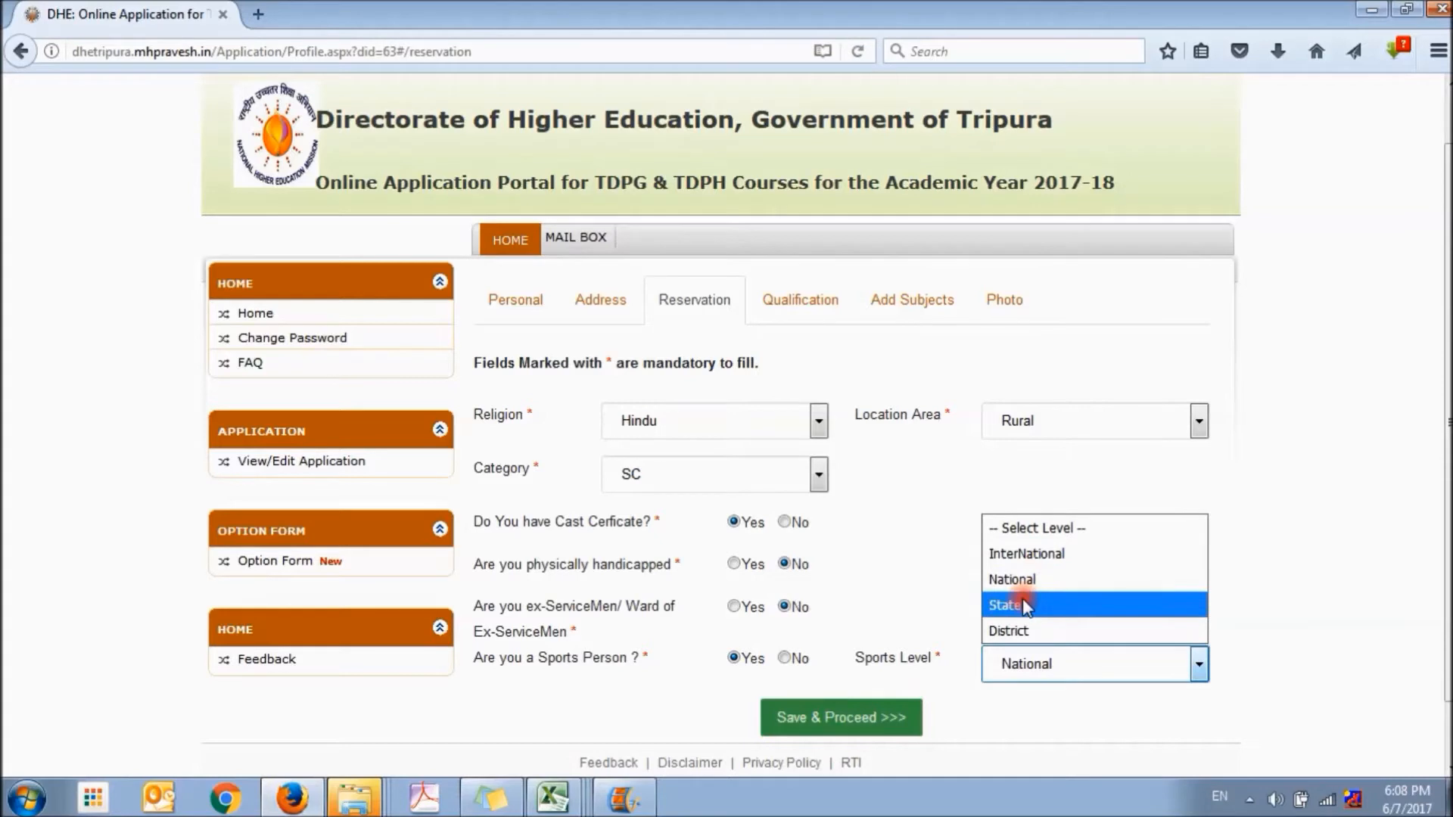
left_click(1026, 556)
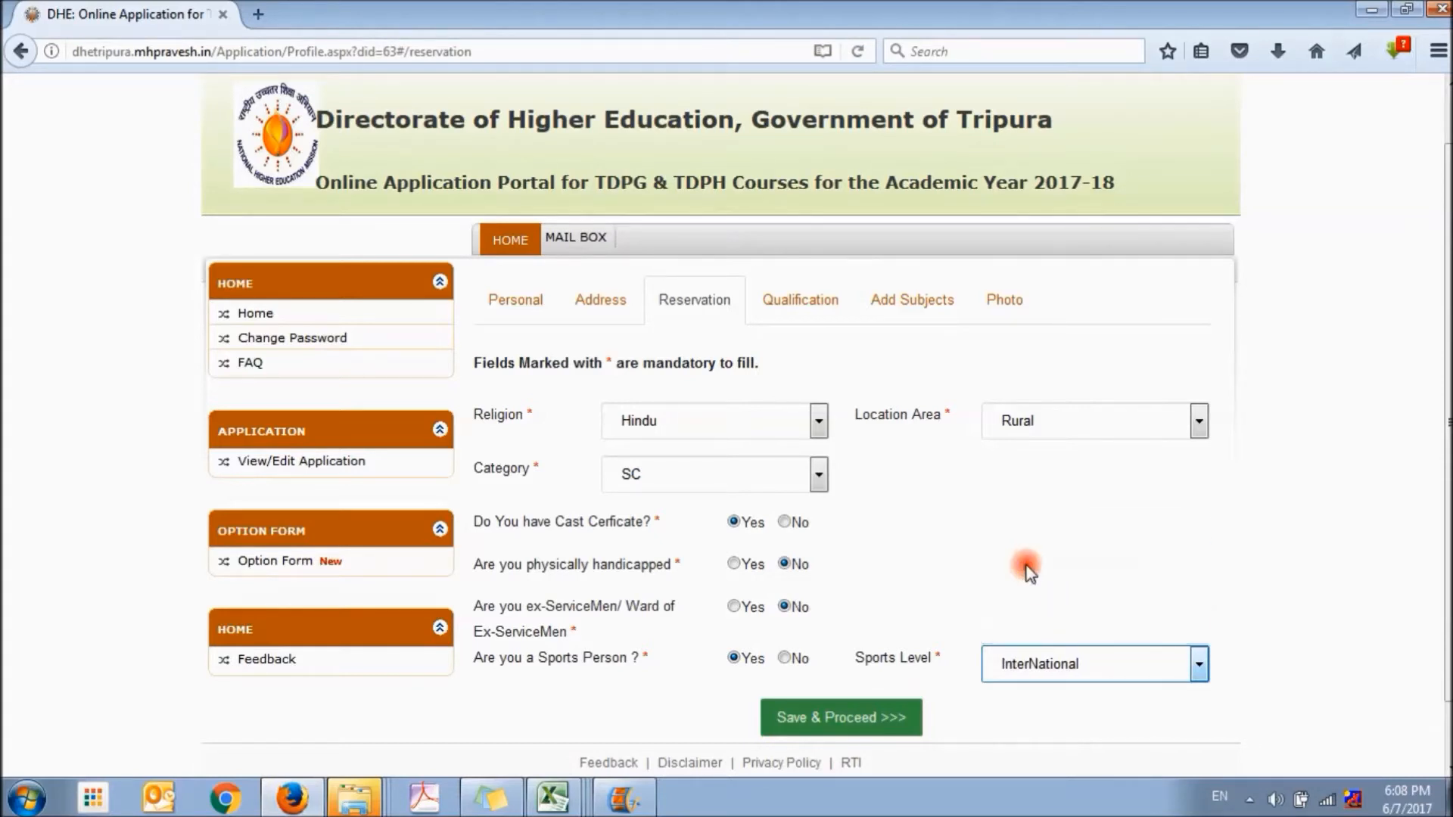
left_click(810, 719)
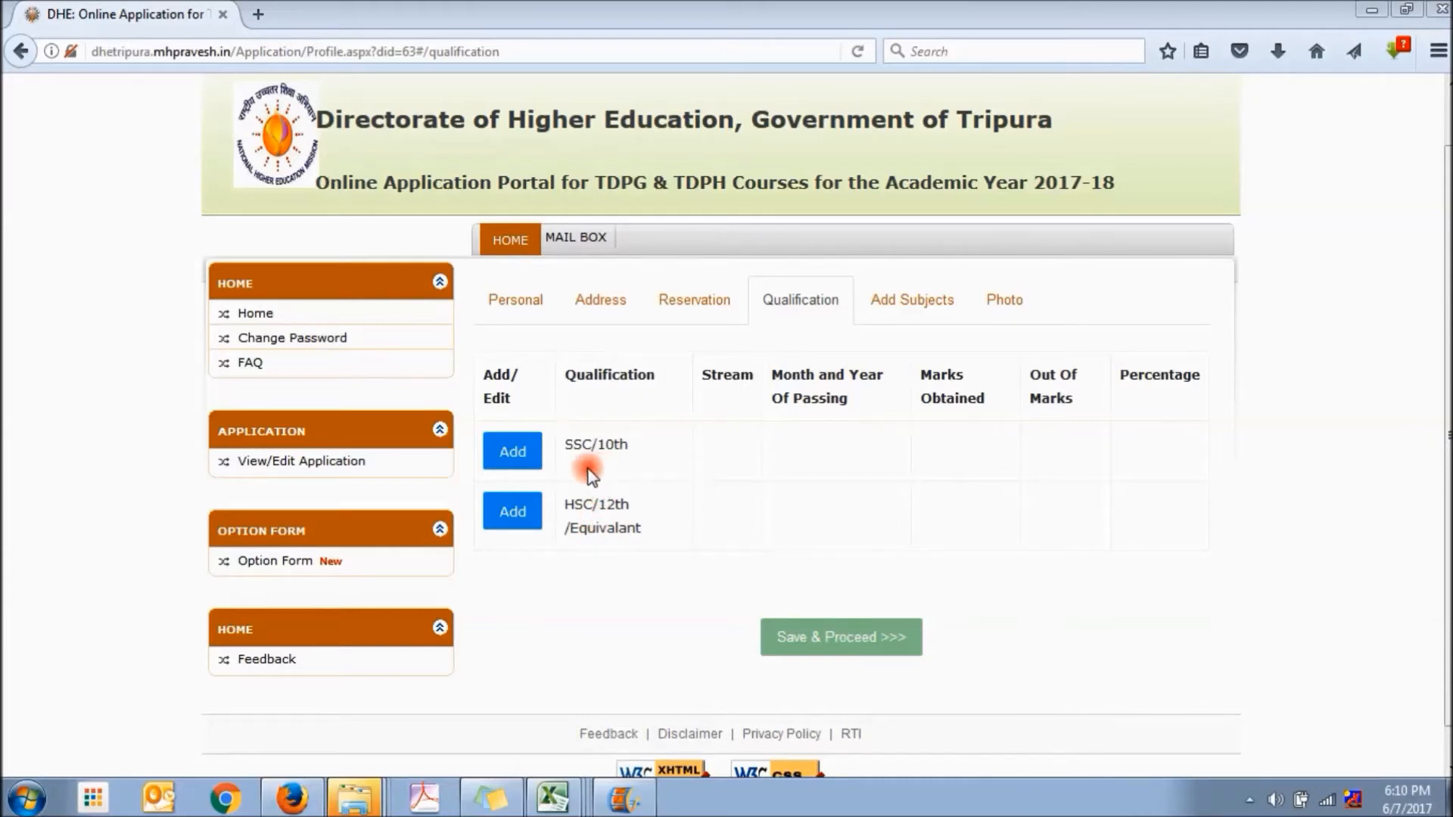
Add the SSC/10th qualification with Tripura Board of Secondary Education as the board and 1 attempt
left_click(513, 454)
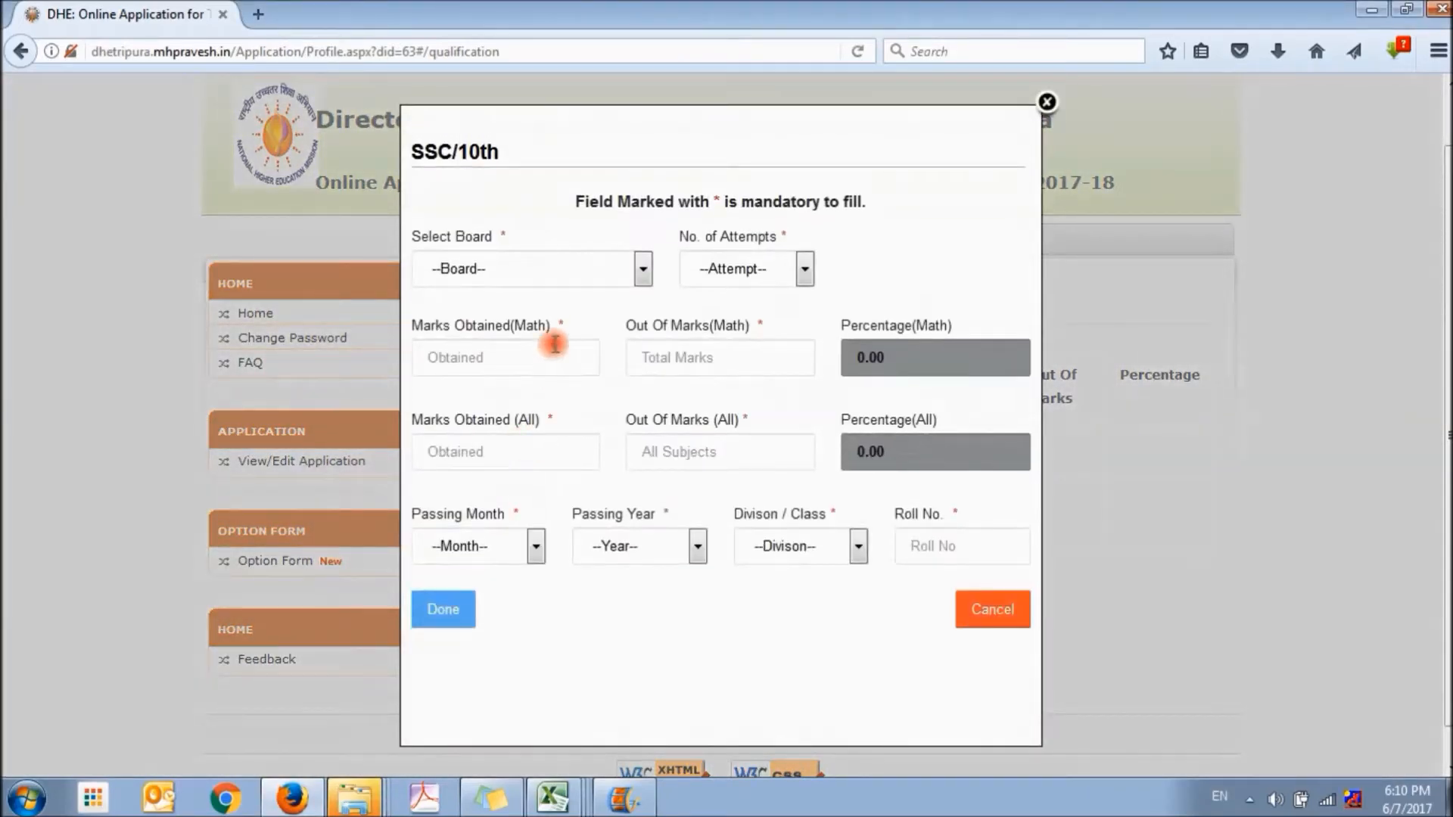
left_click(640, 269)
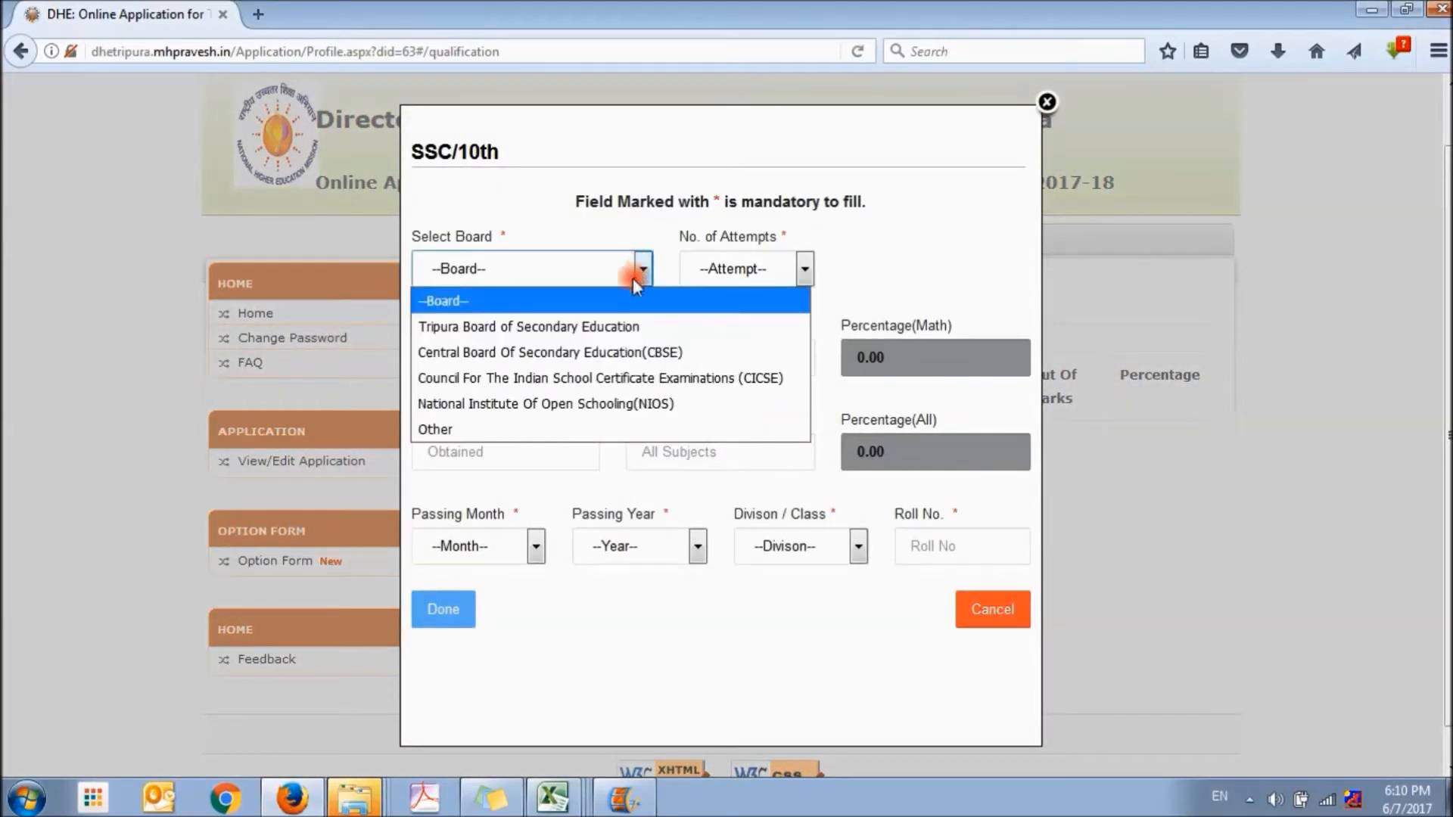
left_click(622, 327)
left_click(797, 271)
left_click(764, 327)
Enter the 10th marks as 50 out of 100 for Math and 650 out of 700 for all subjects
left_click(548, 358)
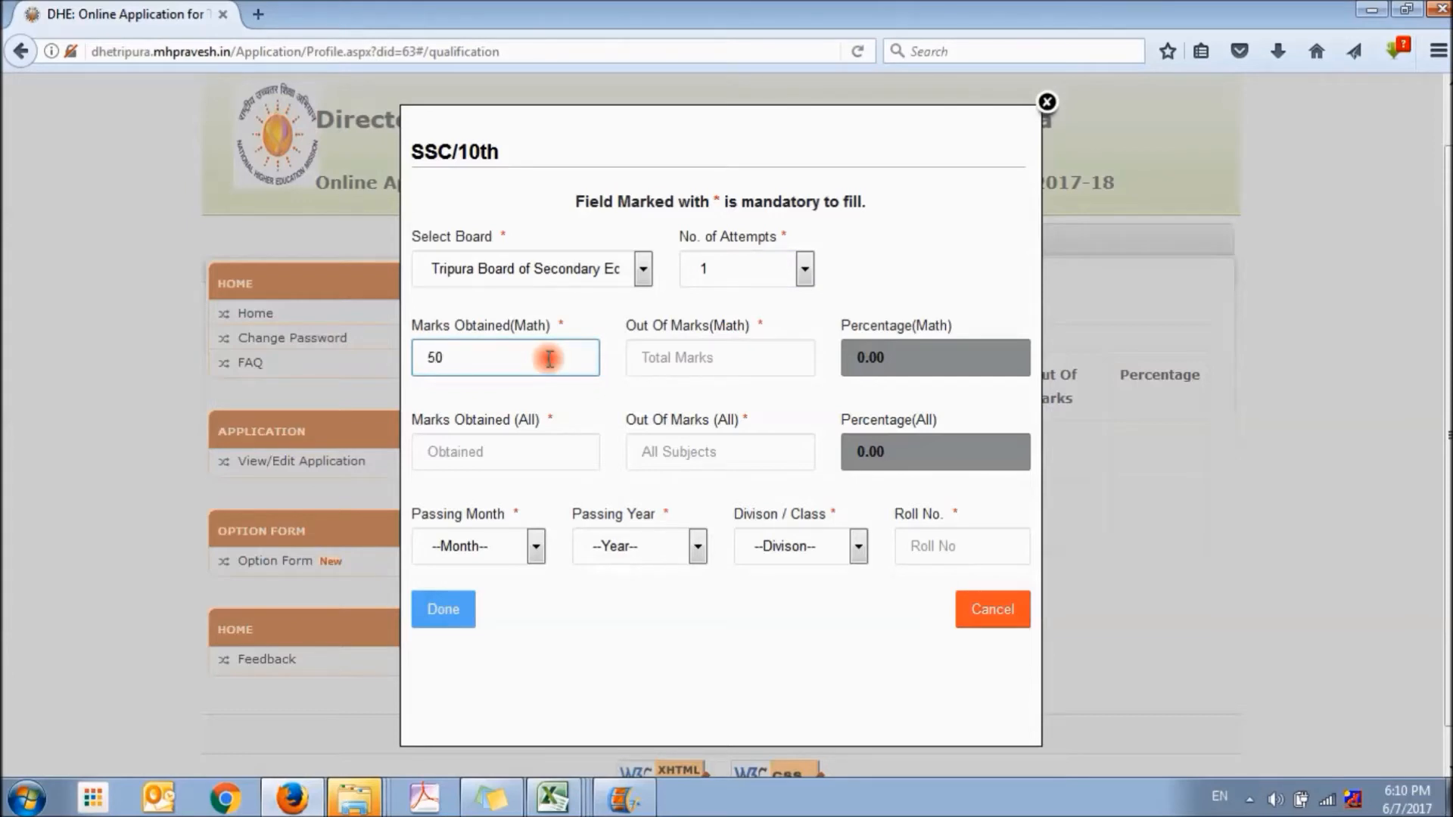
type("50")
left_click(716, 368)
type("100")
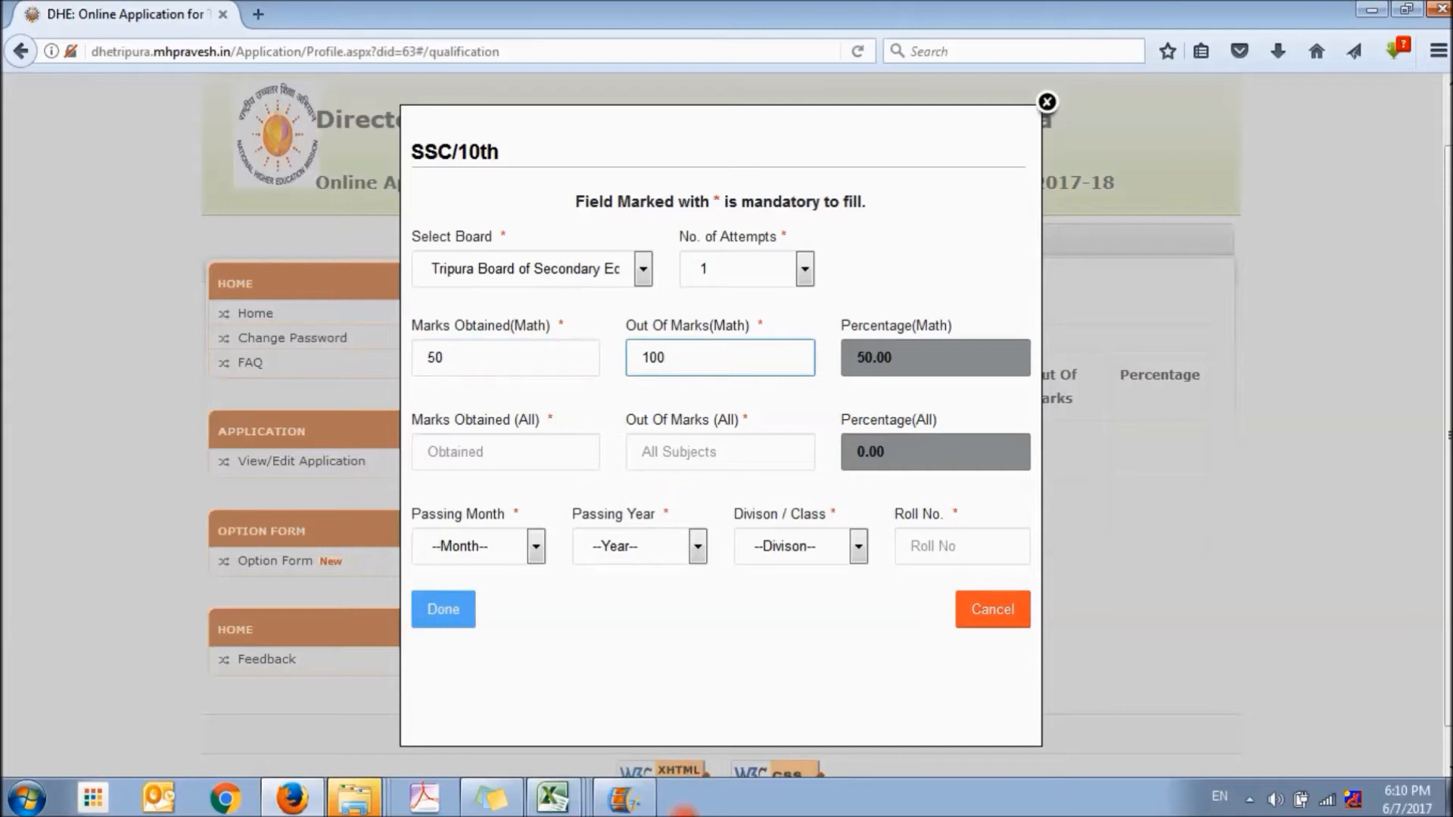
left_click(513, 453)
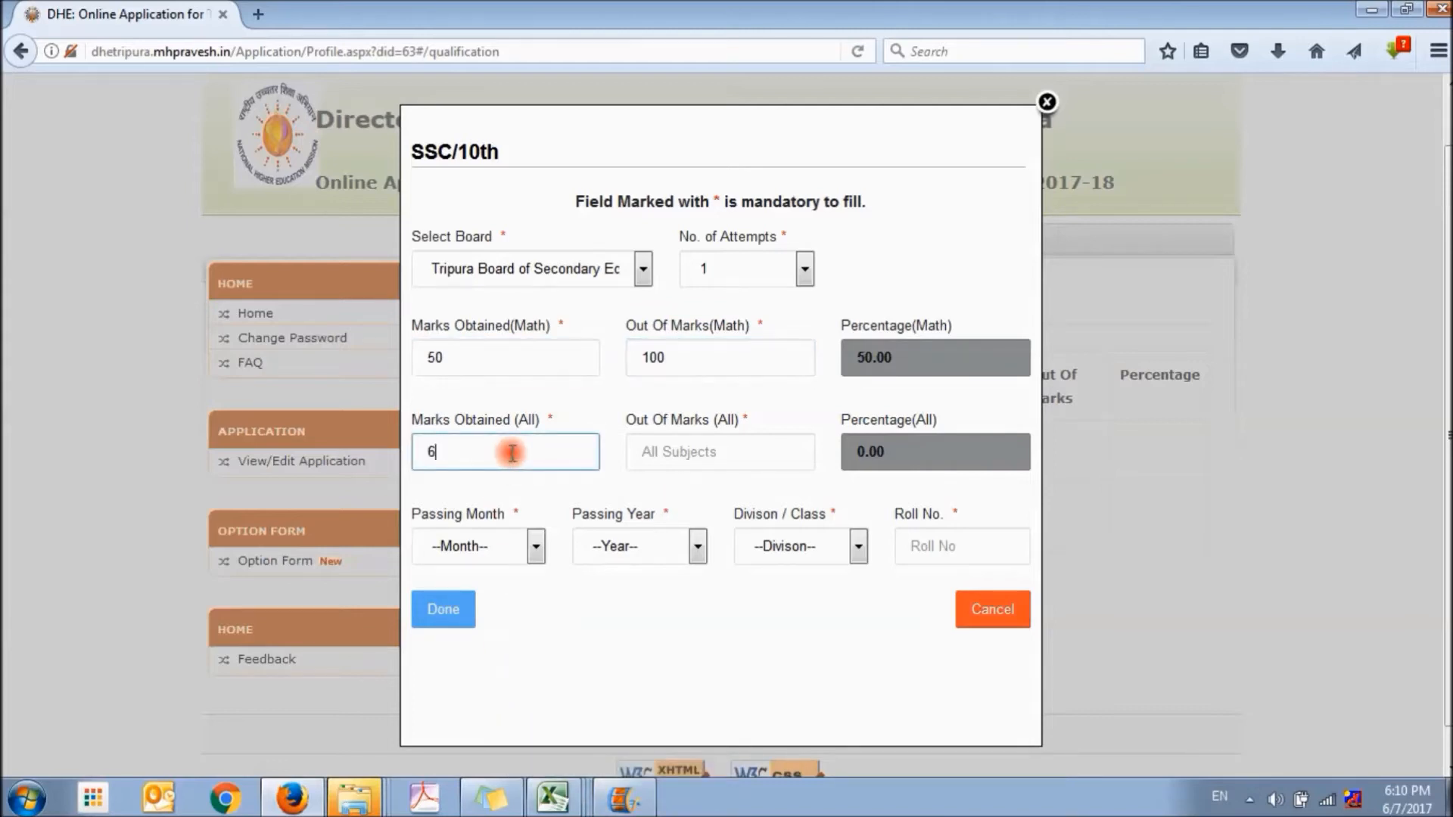
left_click(677, 454)
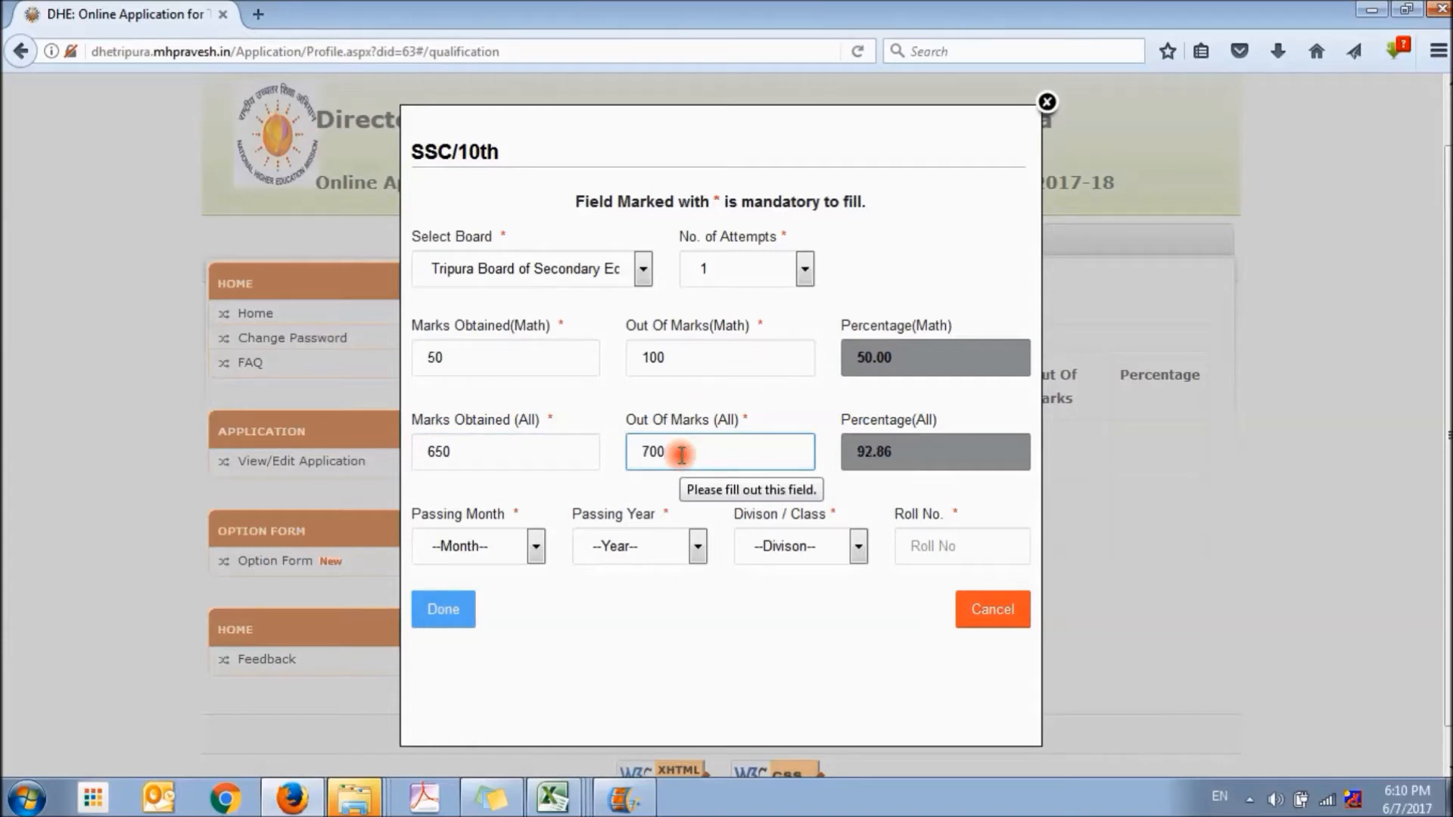
Set the 10th passing date to March 2012 and the division to Second, enter the roll number, and submit the entry
left_click(536, 547)
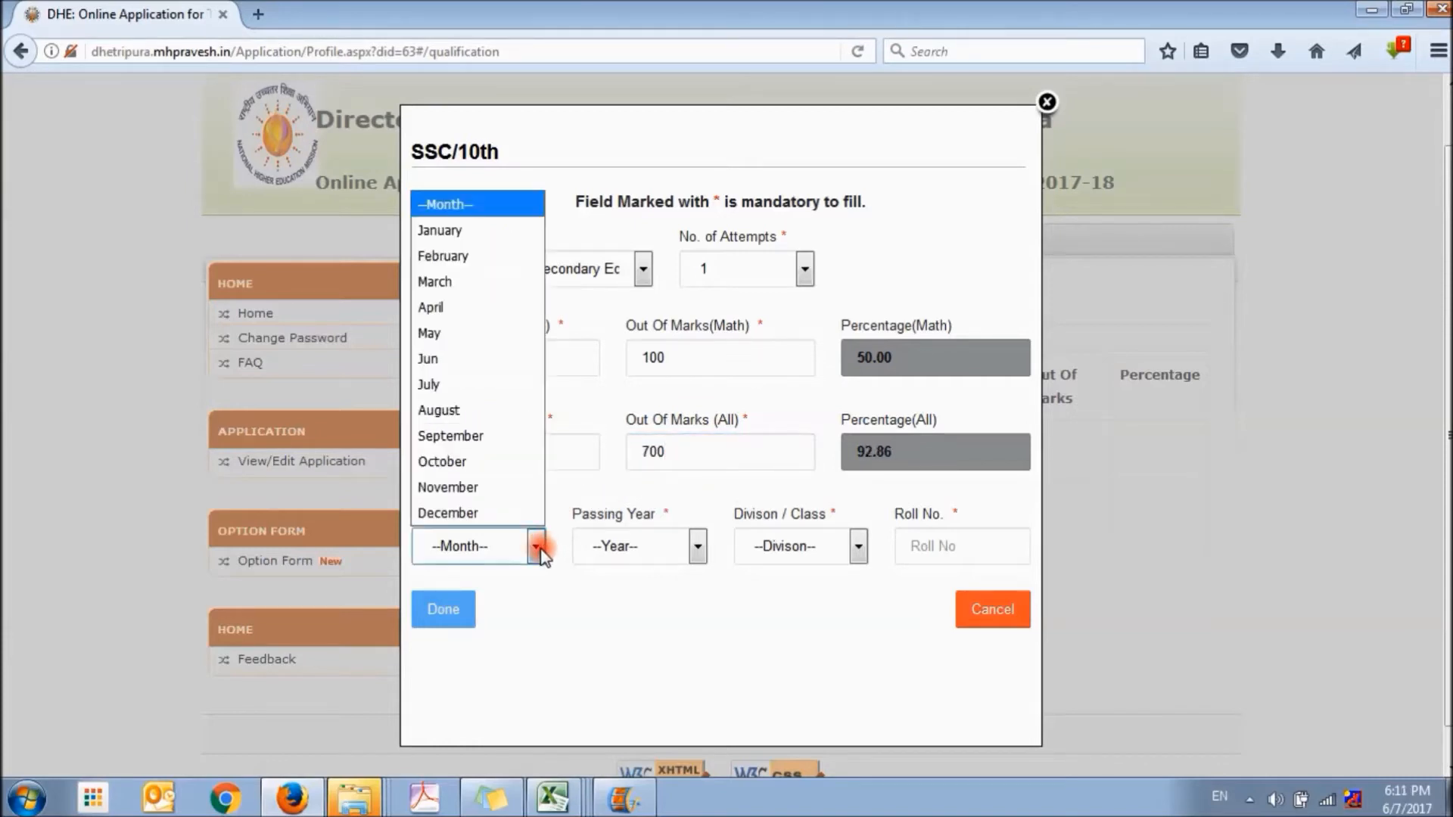
left_click(462, 282)
left_click(620, 546)
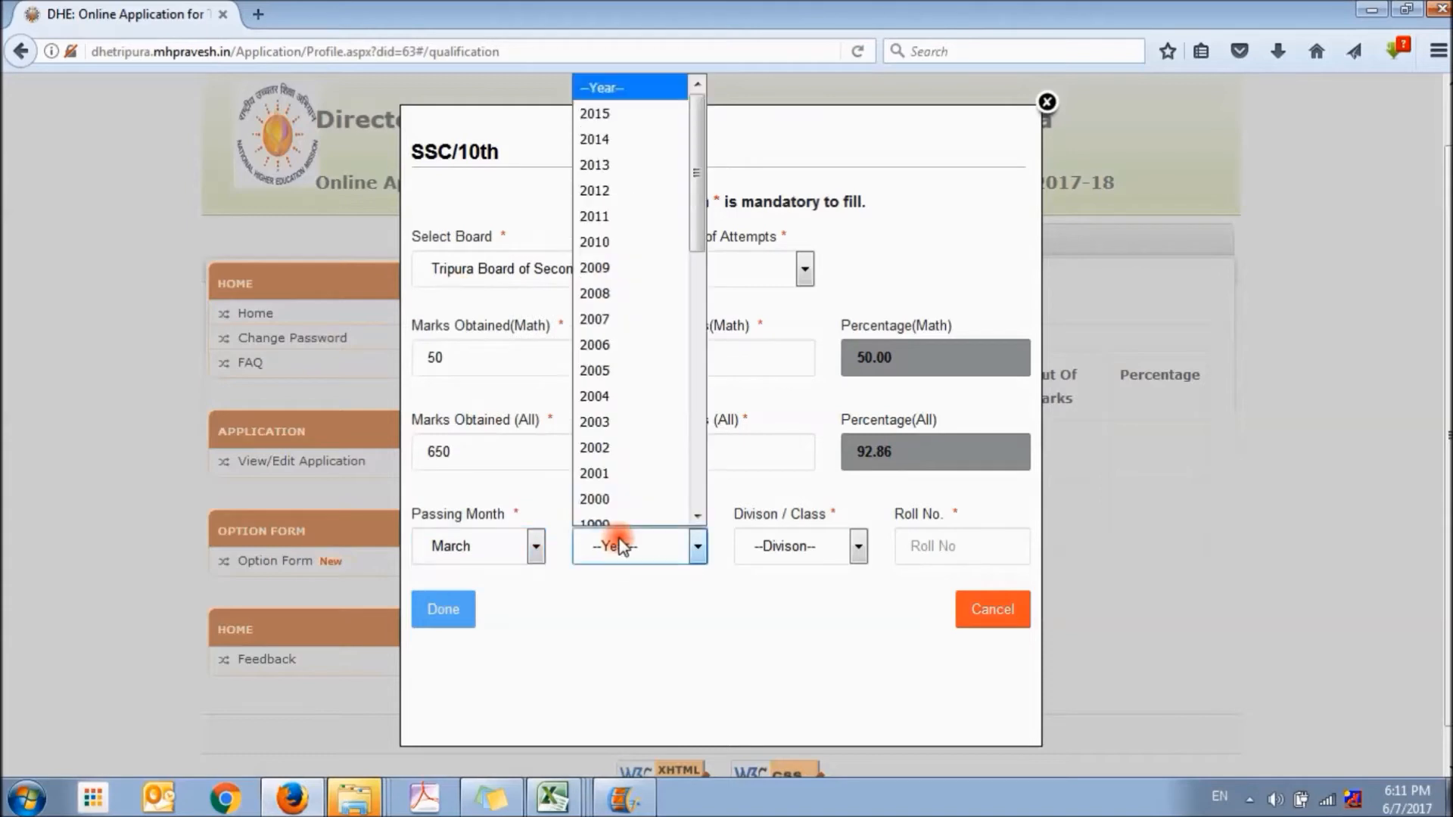
left_click(615, 192)
left_click(792, 546)
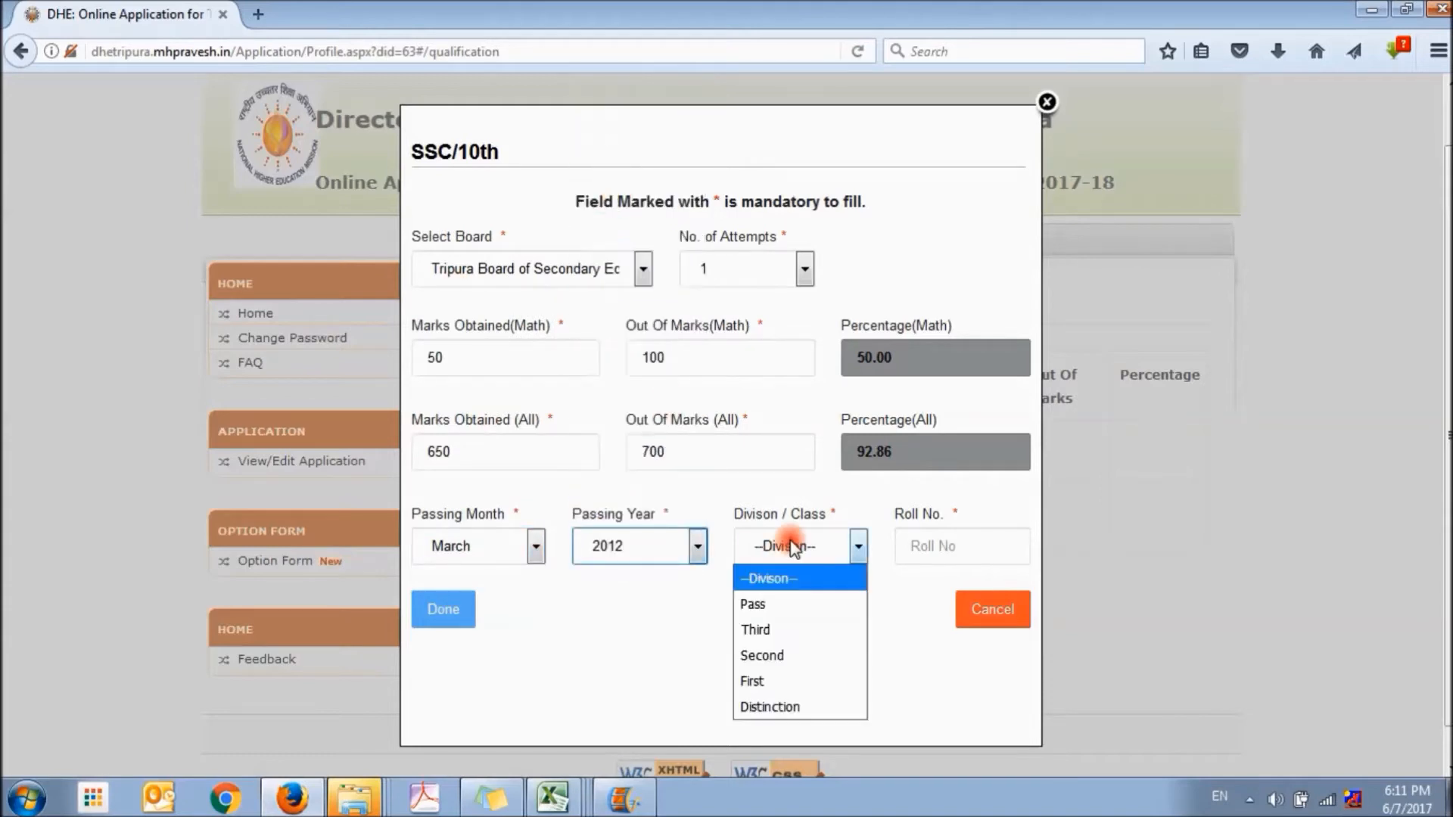
left_click(780, 660)
left_click(920, 547)
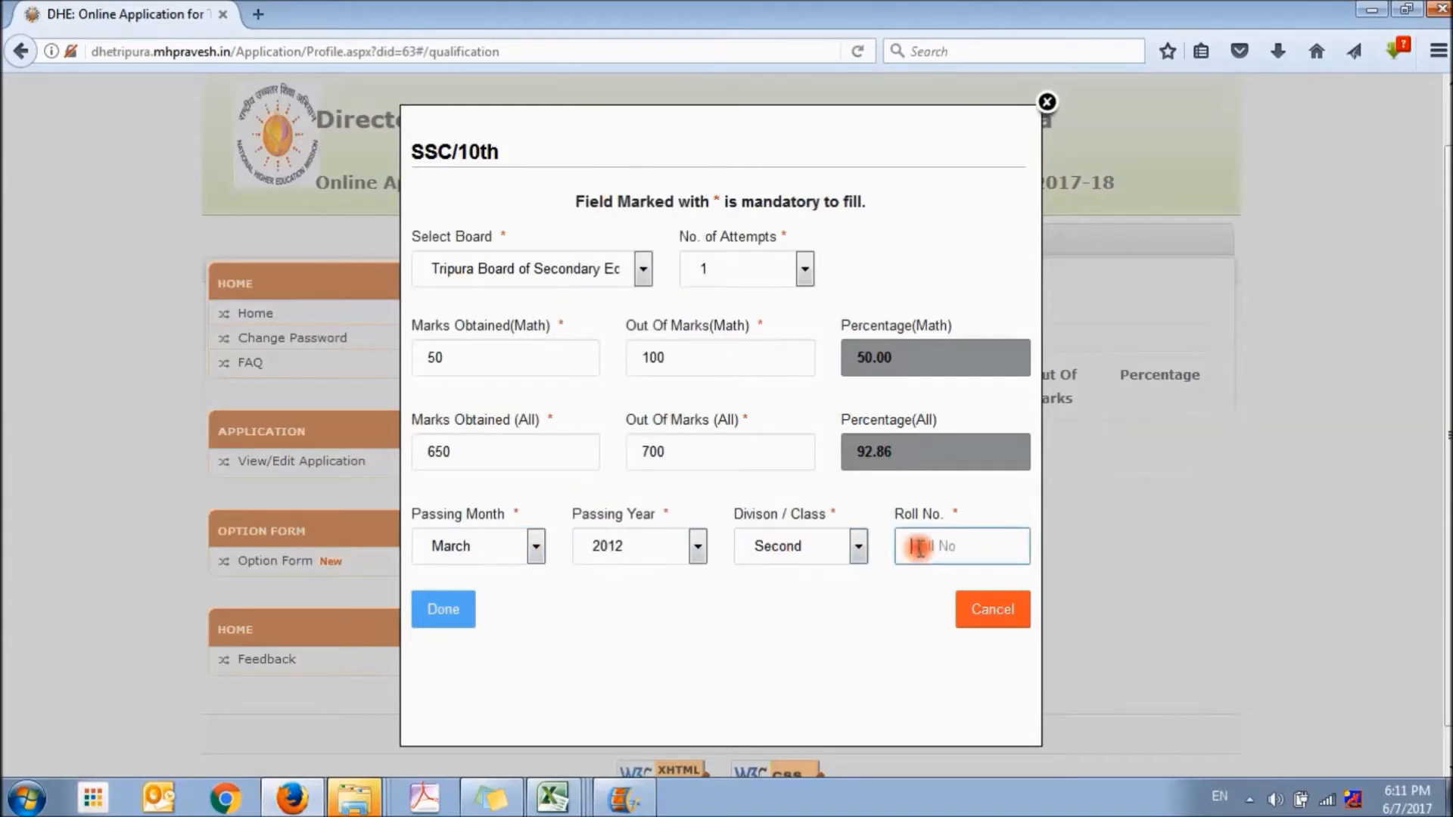
type("1234")
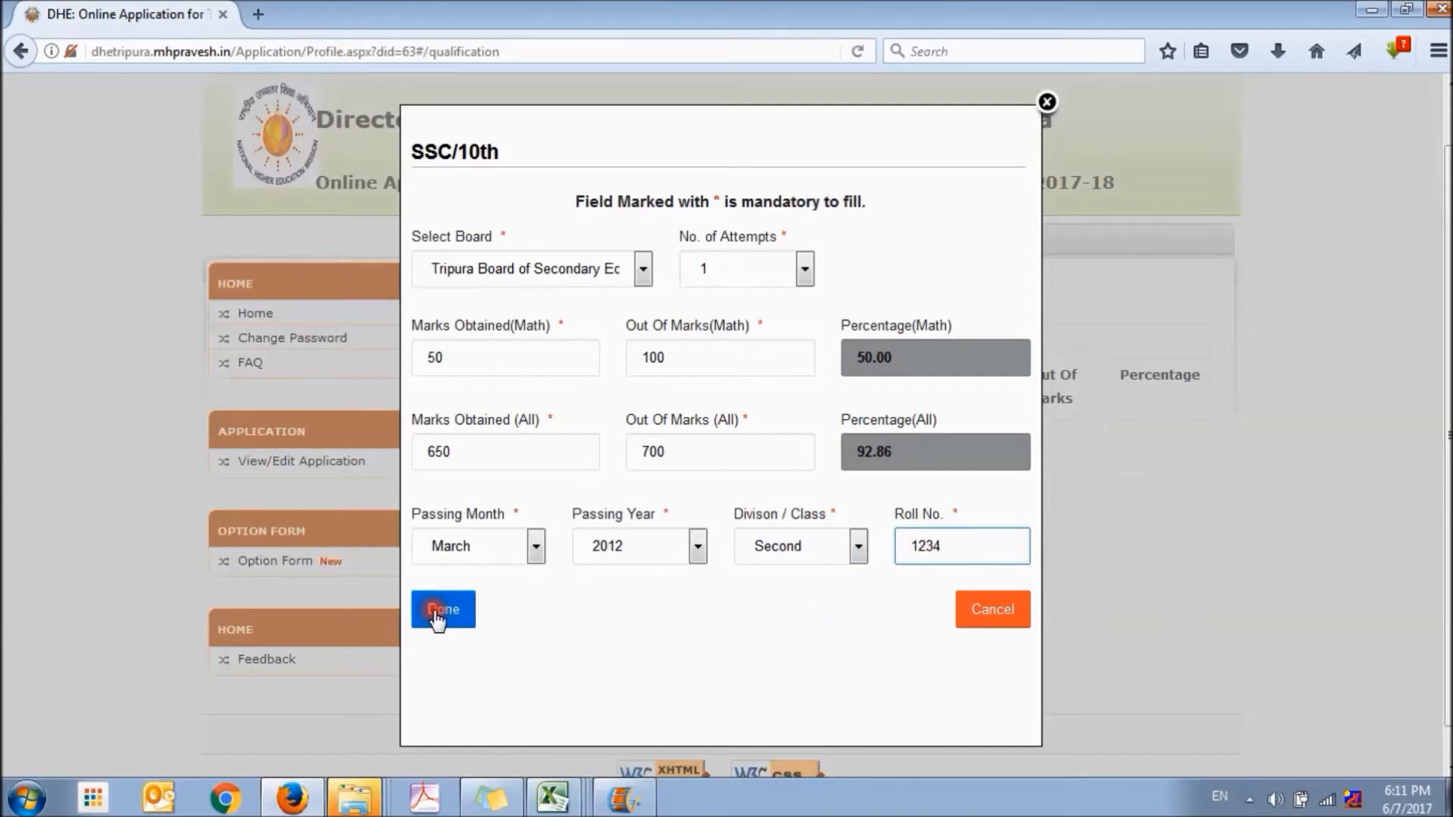
left_click(441, 610)
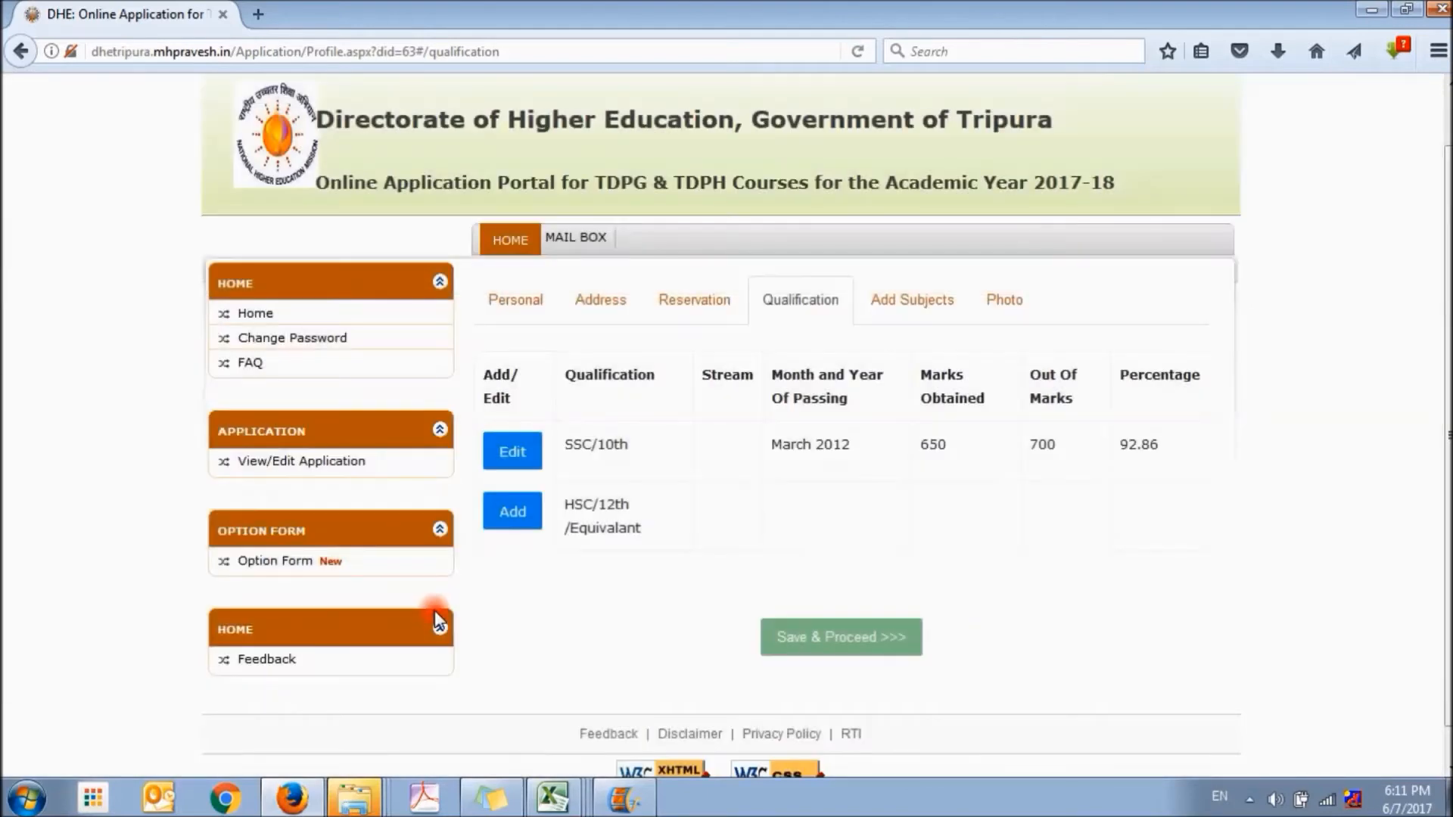
Add the HSC/12th qualification with Tripura Board of Secondary Education, the Science stream and 1 attempt
left_click(517, 522)
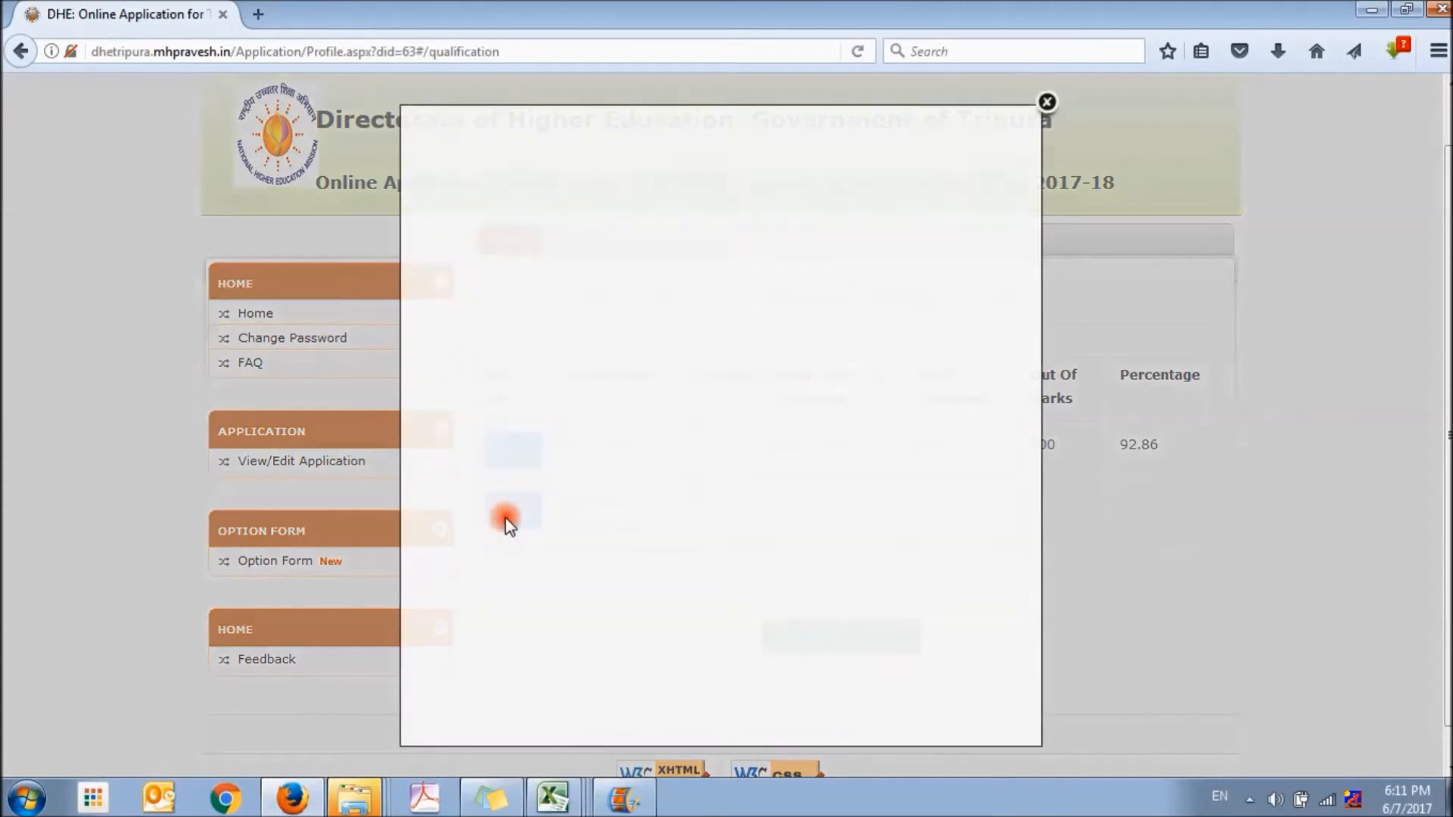
left_click(568, 282)
left_click(553, 326)
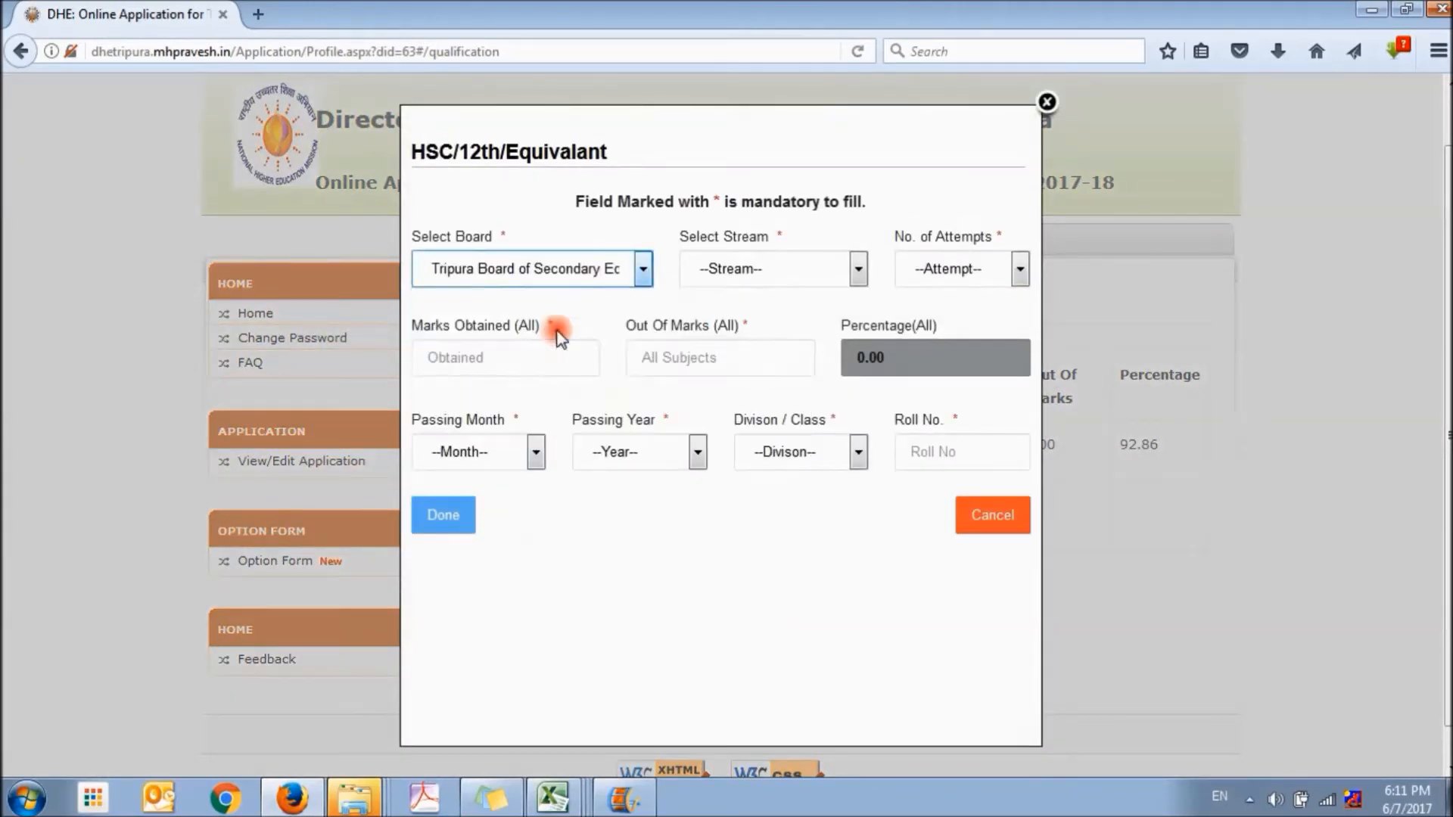
left_click(779, 273)
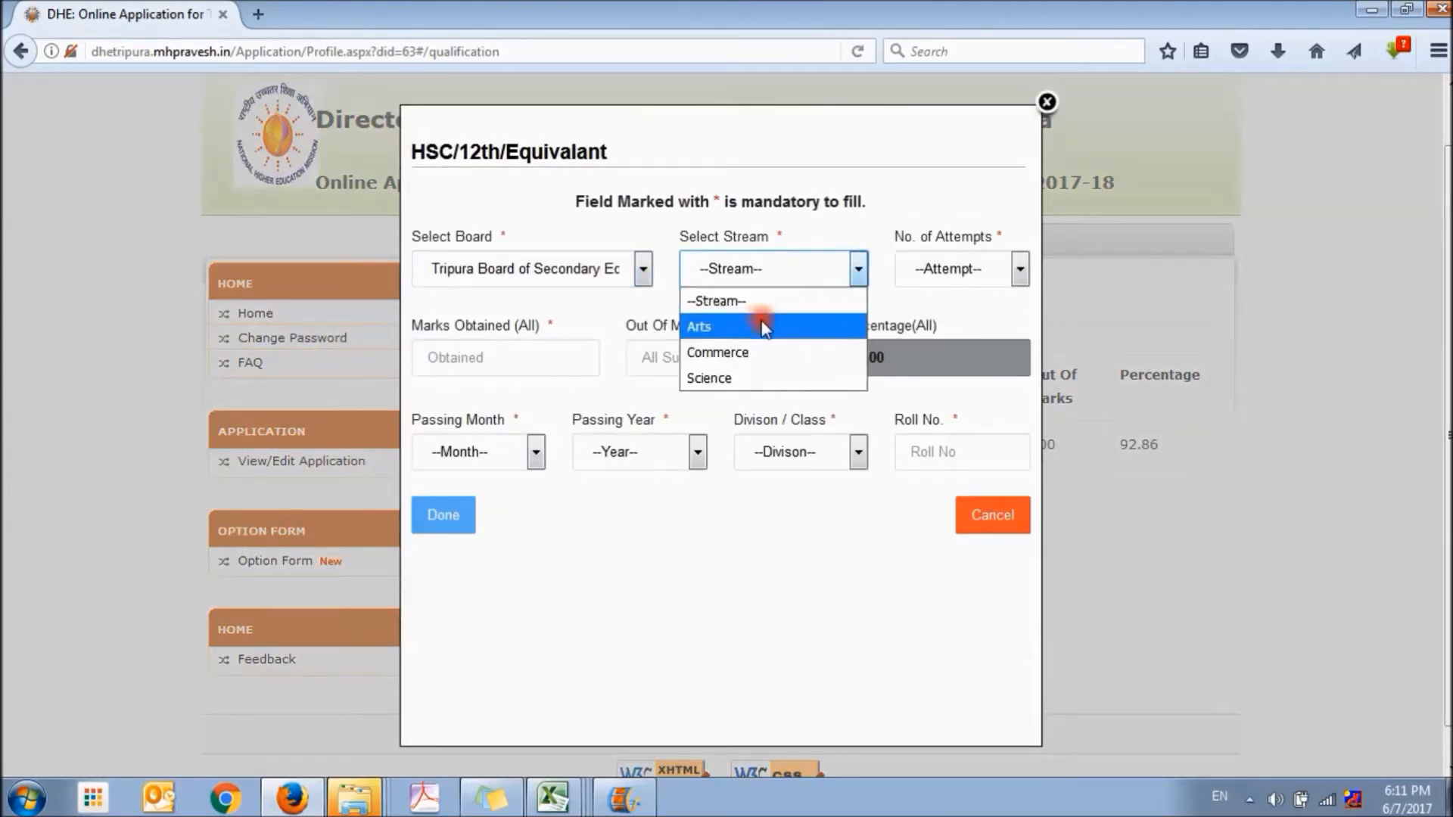
left_click(734, 375)
left_click(962, 274)
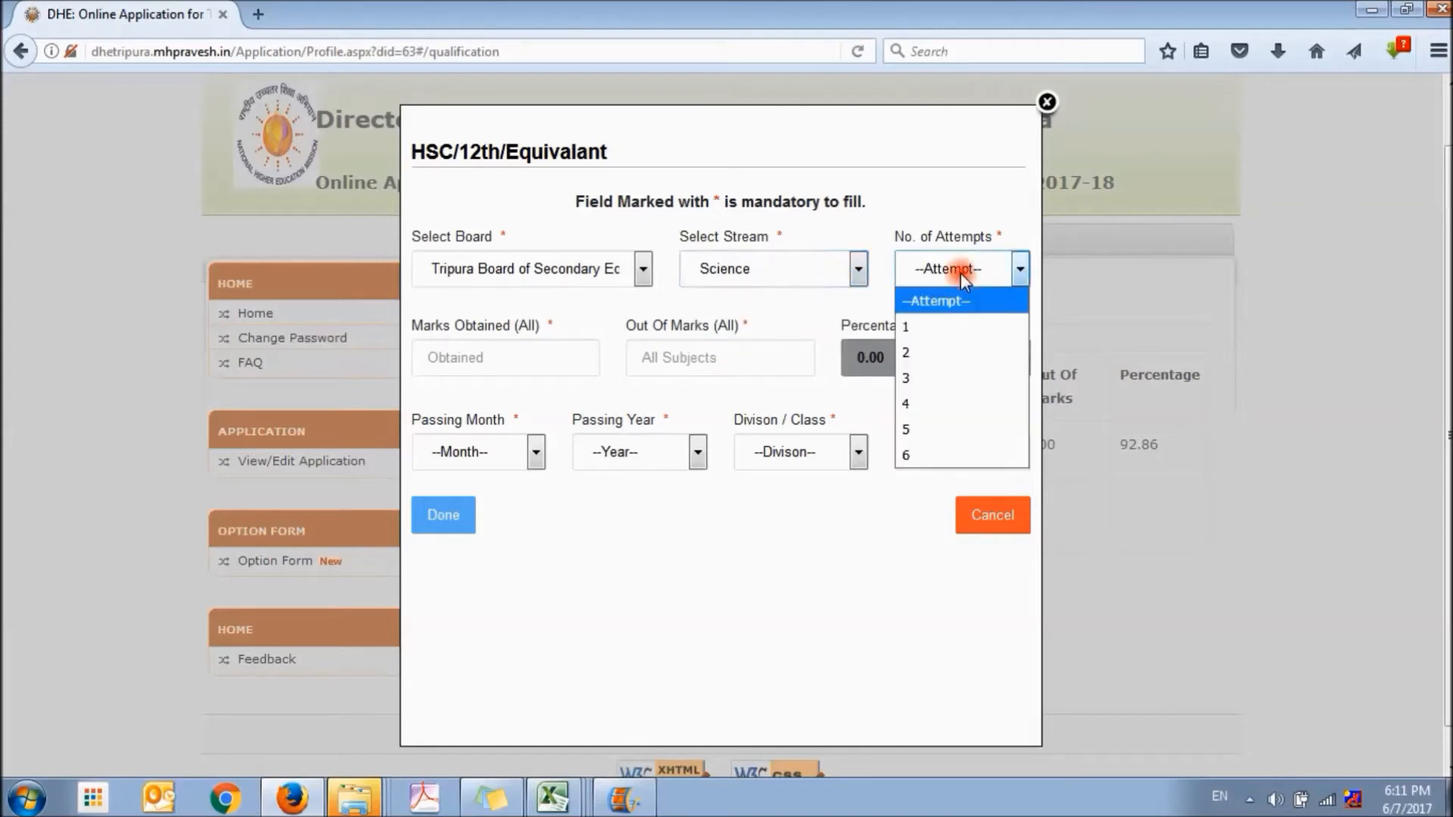
left_click(940, 327)
Enter the 12th marks for all subjects as 600 out of 750
left_click(537, 359)
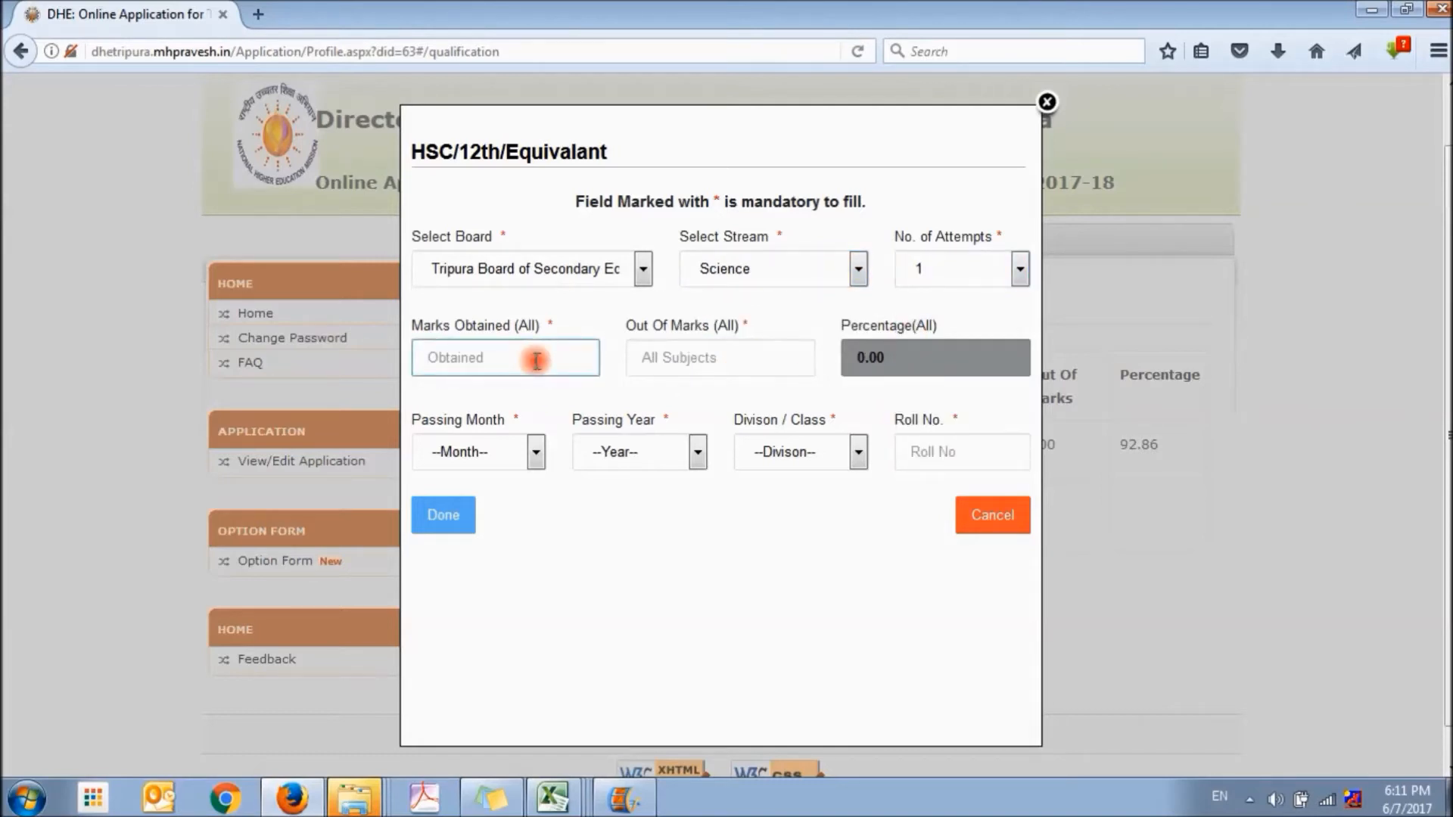
type("750")
key("BackSpace")
key("BackSpace")
key("BackSpace")
type("600")
left_click(743, 365)
type("7")
Set the 12th passing date to May 2014 and the division to Third, enter the roll number, and save the qualification details
left_click(534, 452)
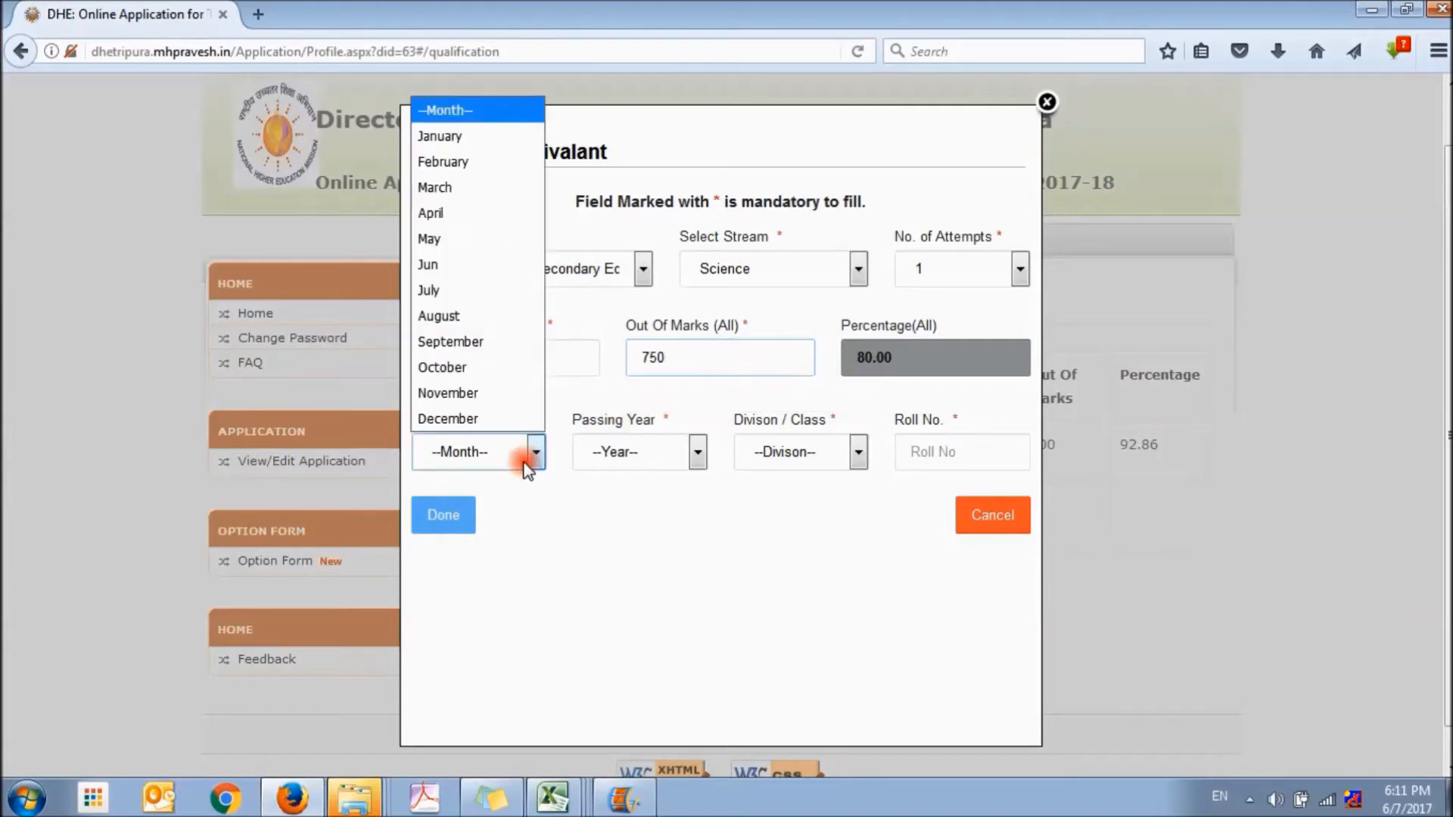
left_click(472, 241)
left_click(654, 455)
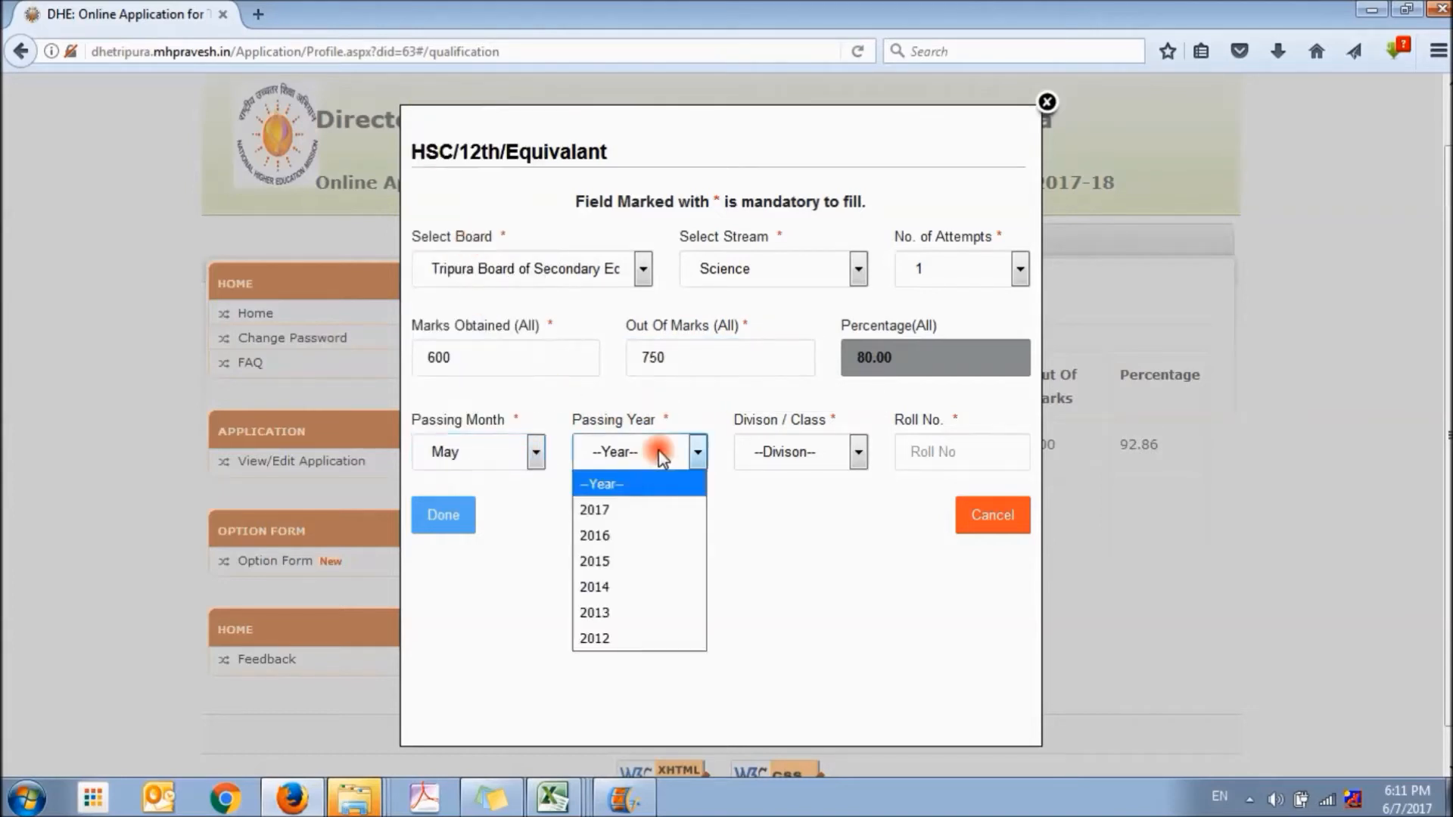
left_click(622, 594)
left_click(830, 458)
left_click(791, 536)
left_click(970, 455)
type("12345")
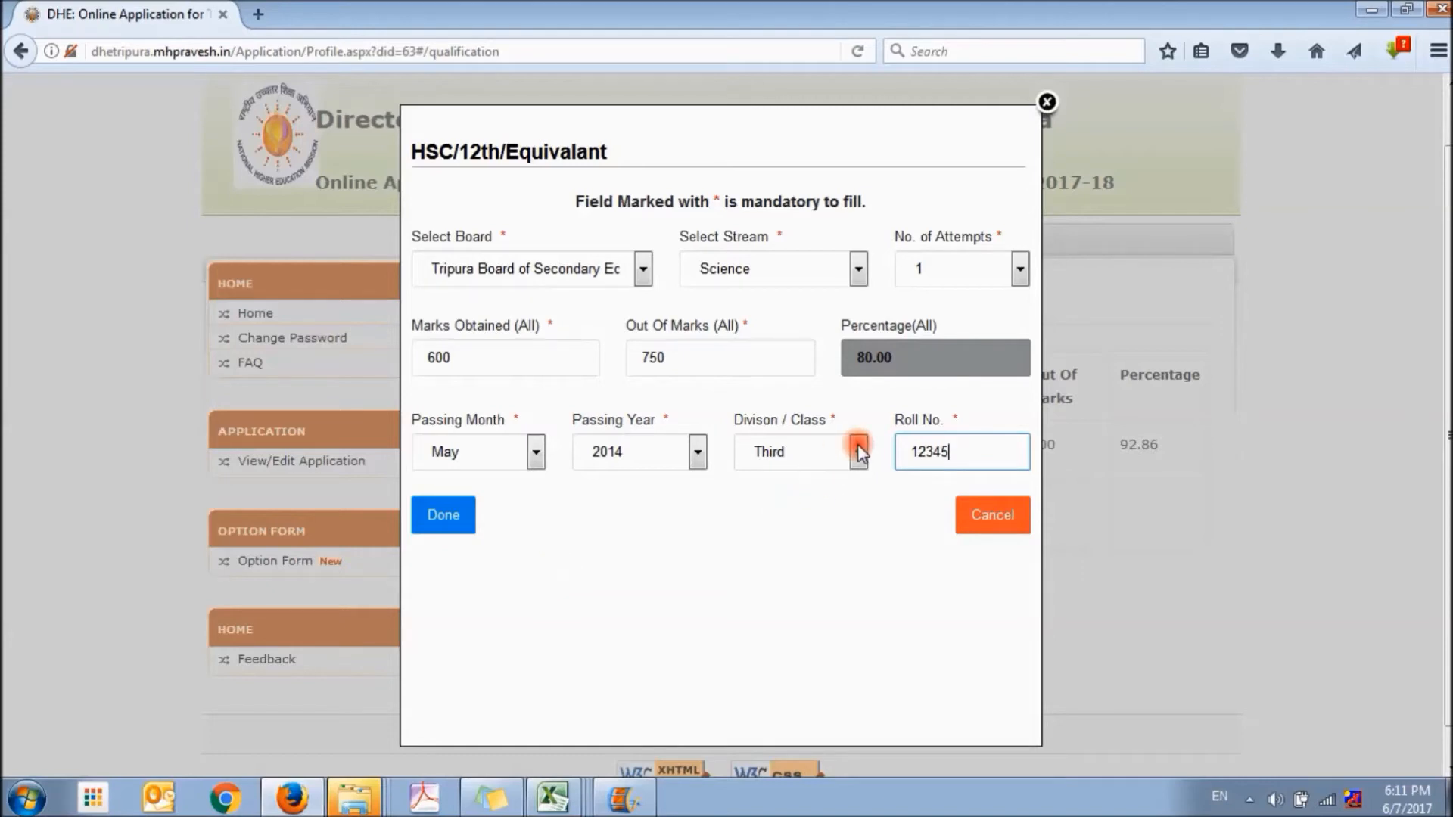
left_click(431, 517)
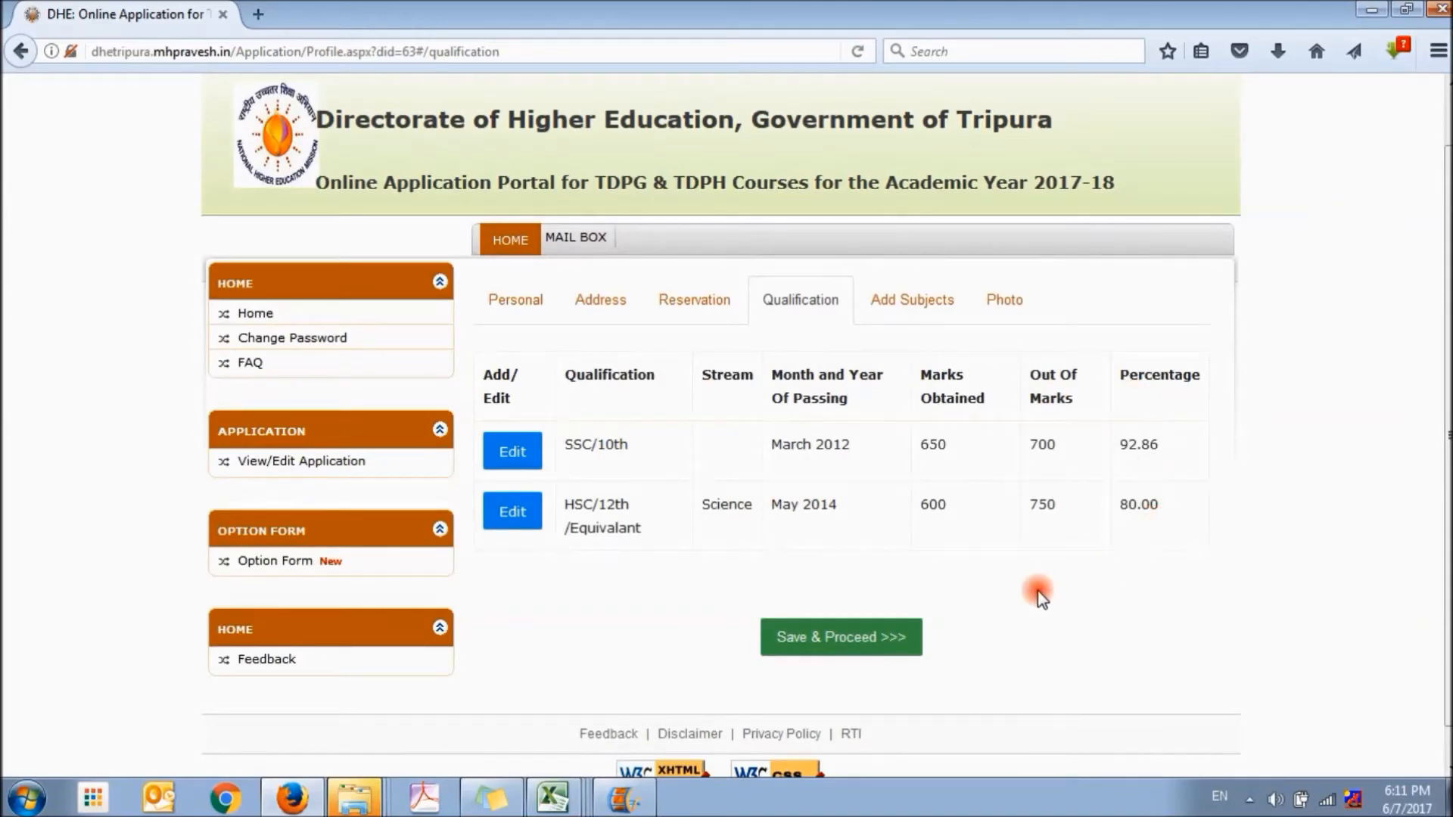
left_click(840, 639)
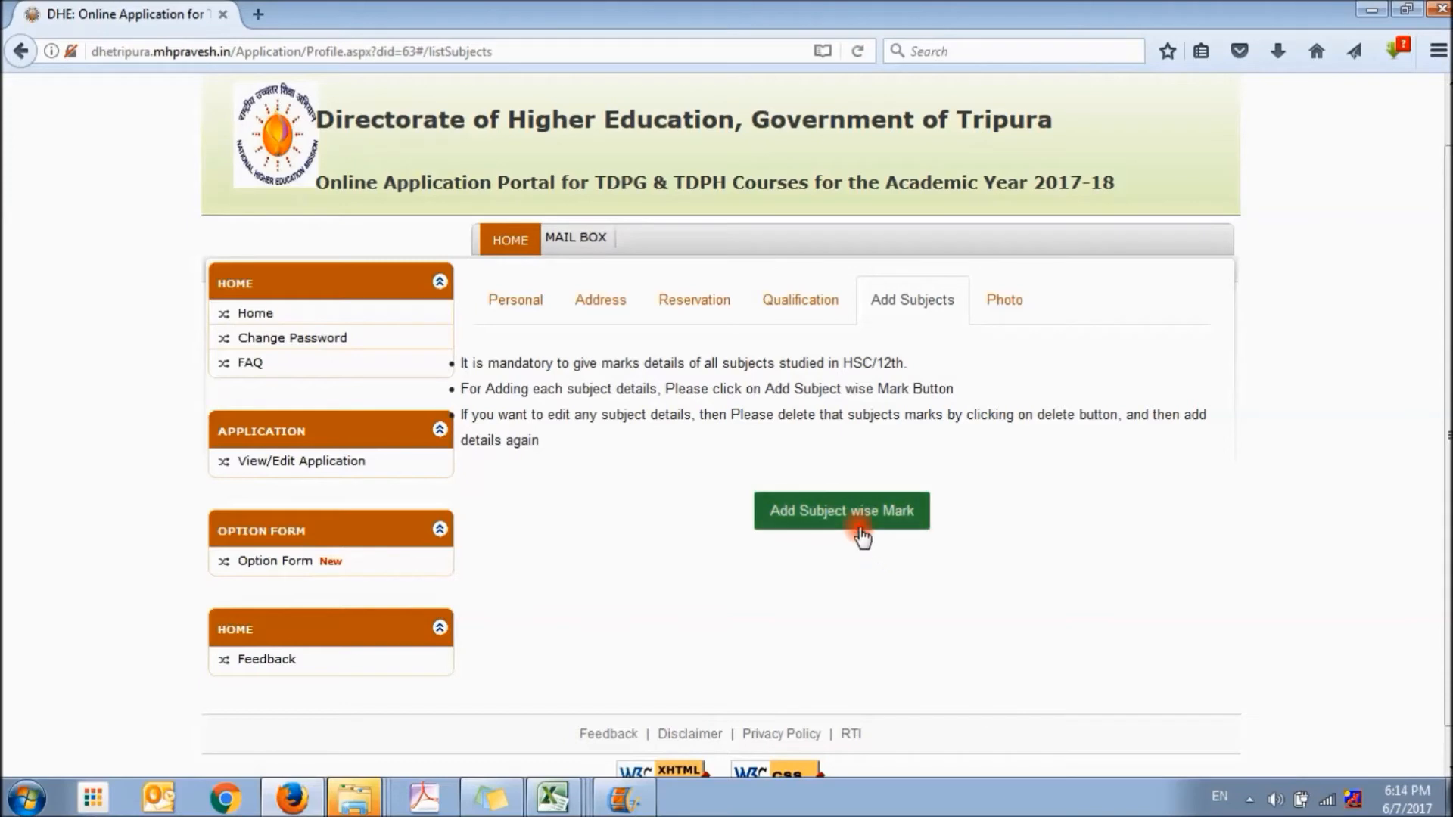
Start a subject-wise mark entry with Compulsory as the subject type and English as the subject name
left_click(862, 529)
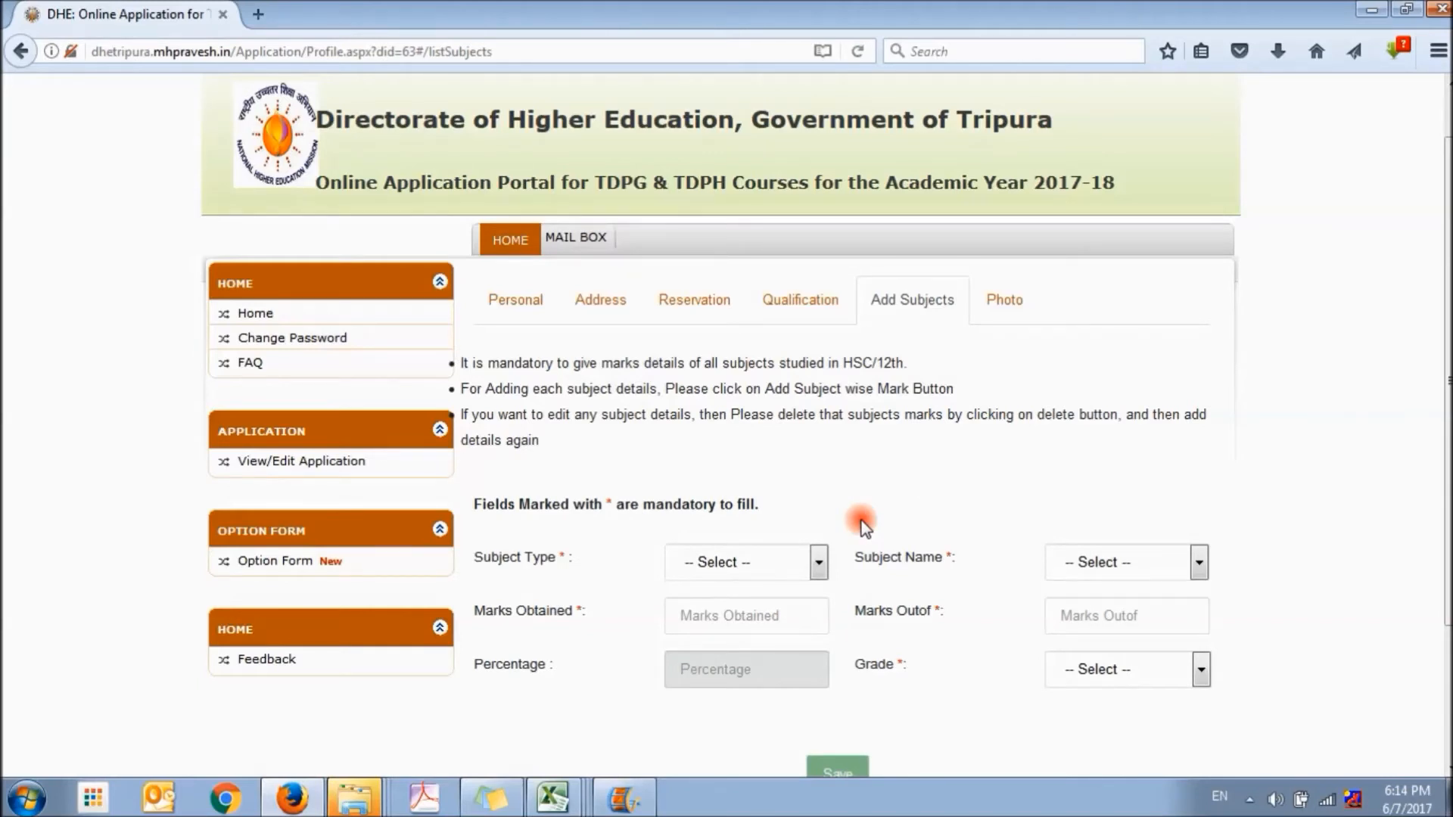
scroll(861, 529, "down", 2)
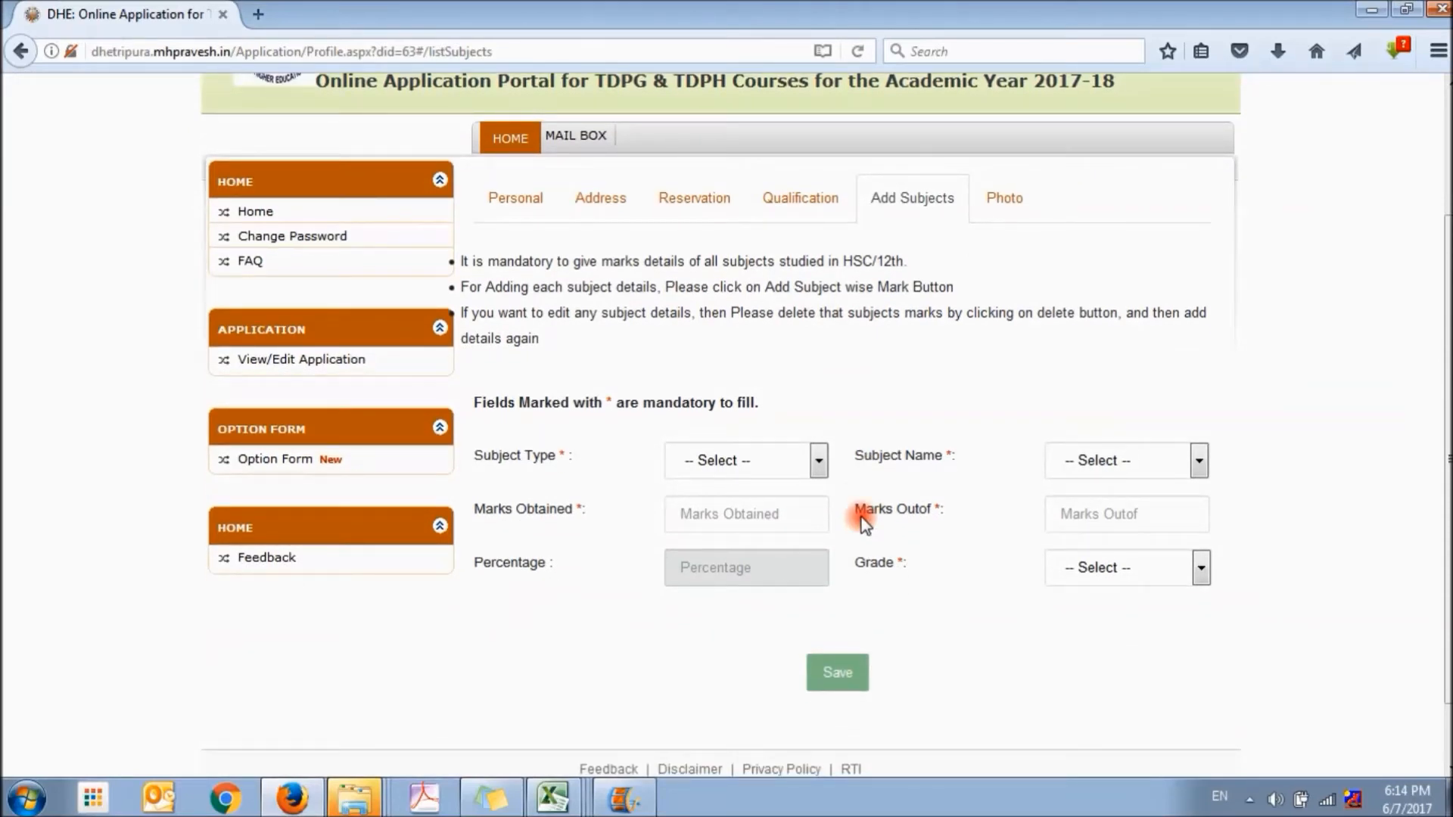
left_click(819, 461)
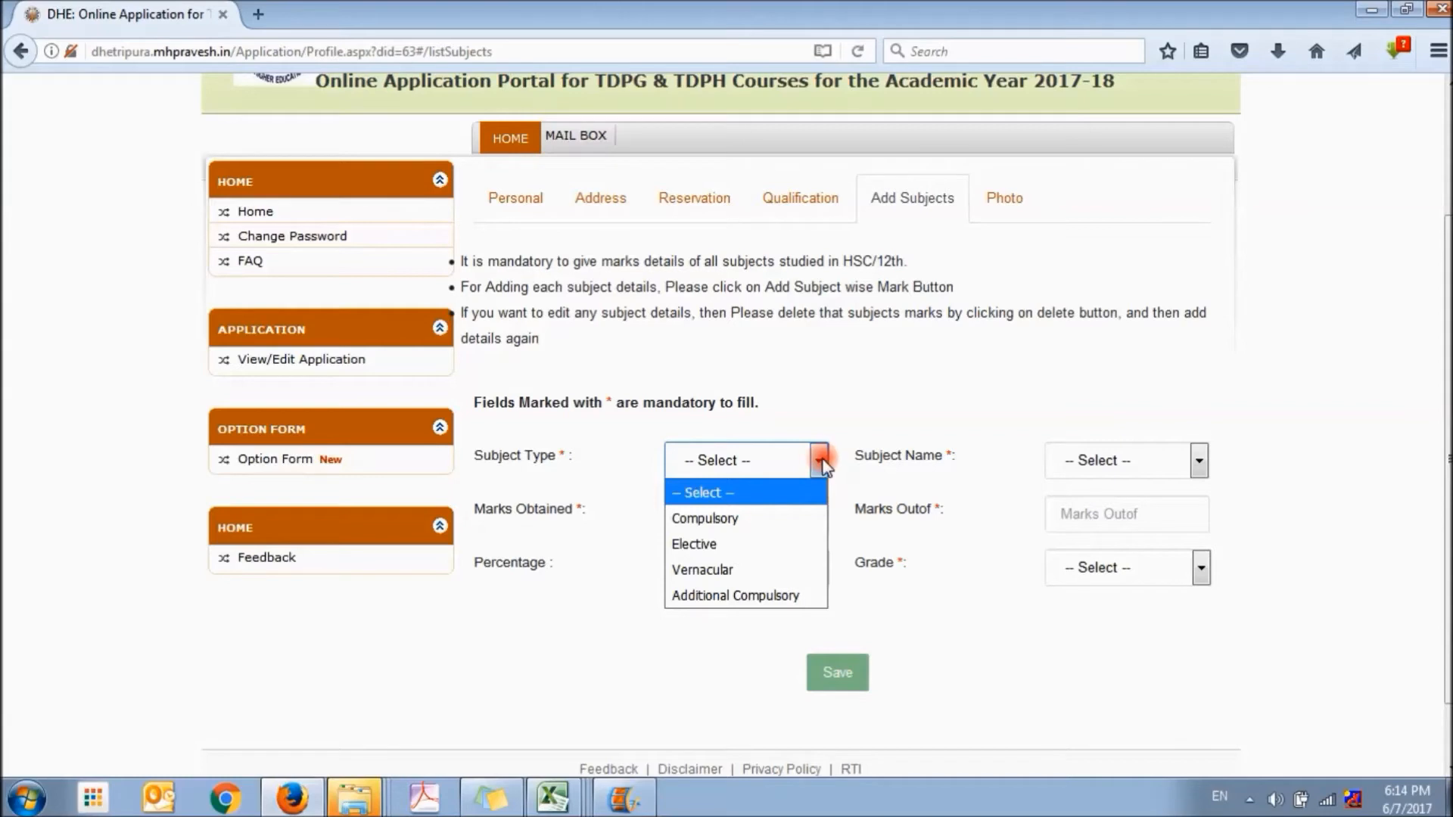
left_click(764, 519)
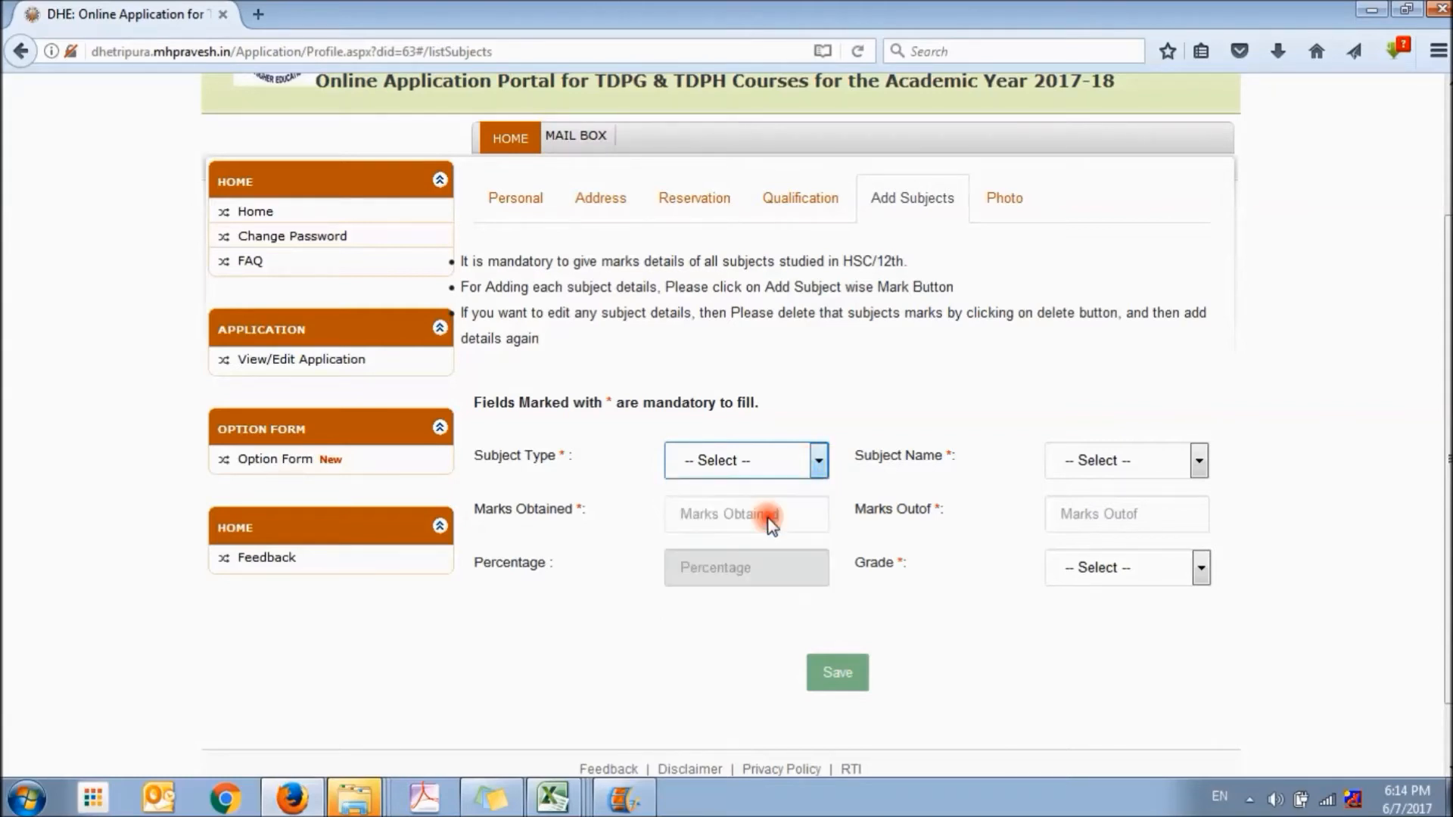
left_click(1169, 469)
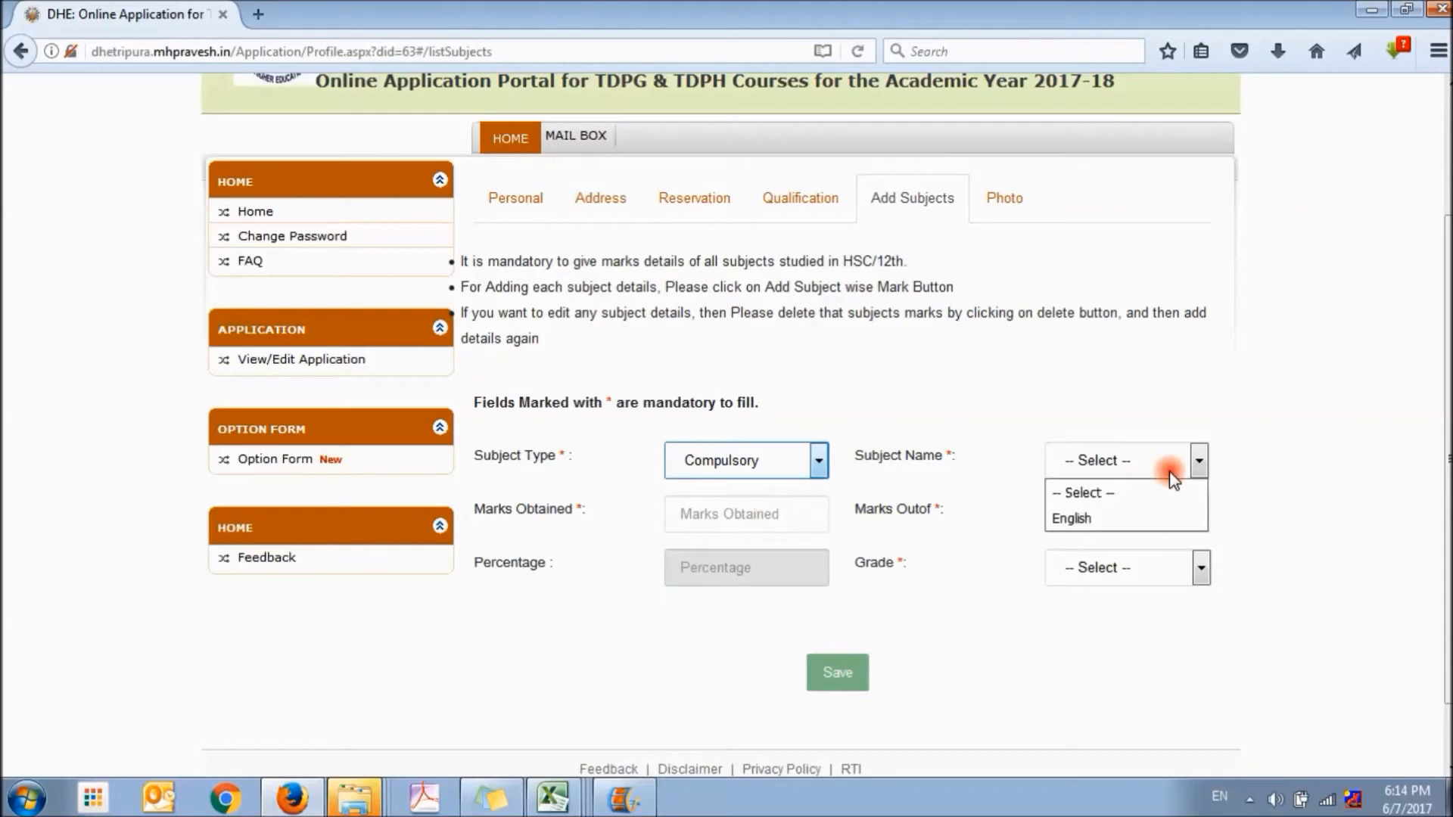
left_click(1120, 517)
Enter the English marks as 65 out of 100 with grade A and save the subject
left_click(776, 515)
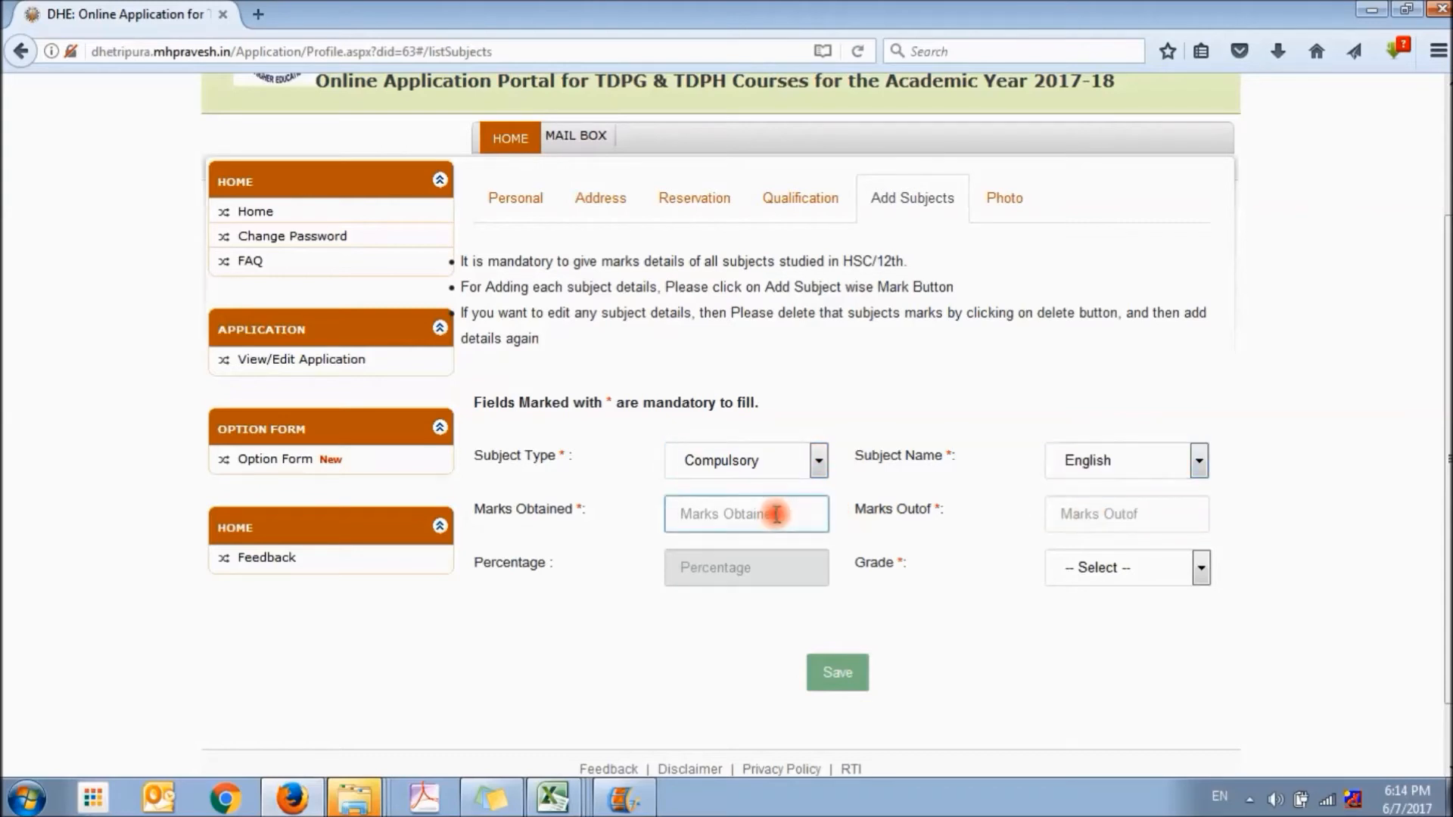
type("65")
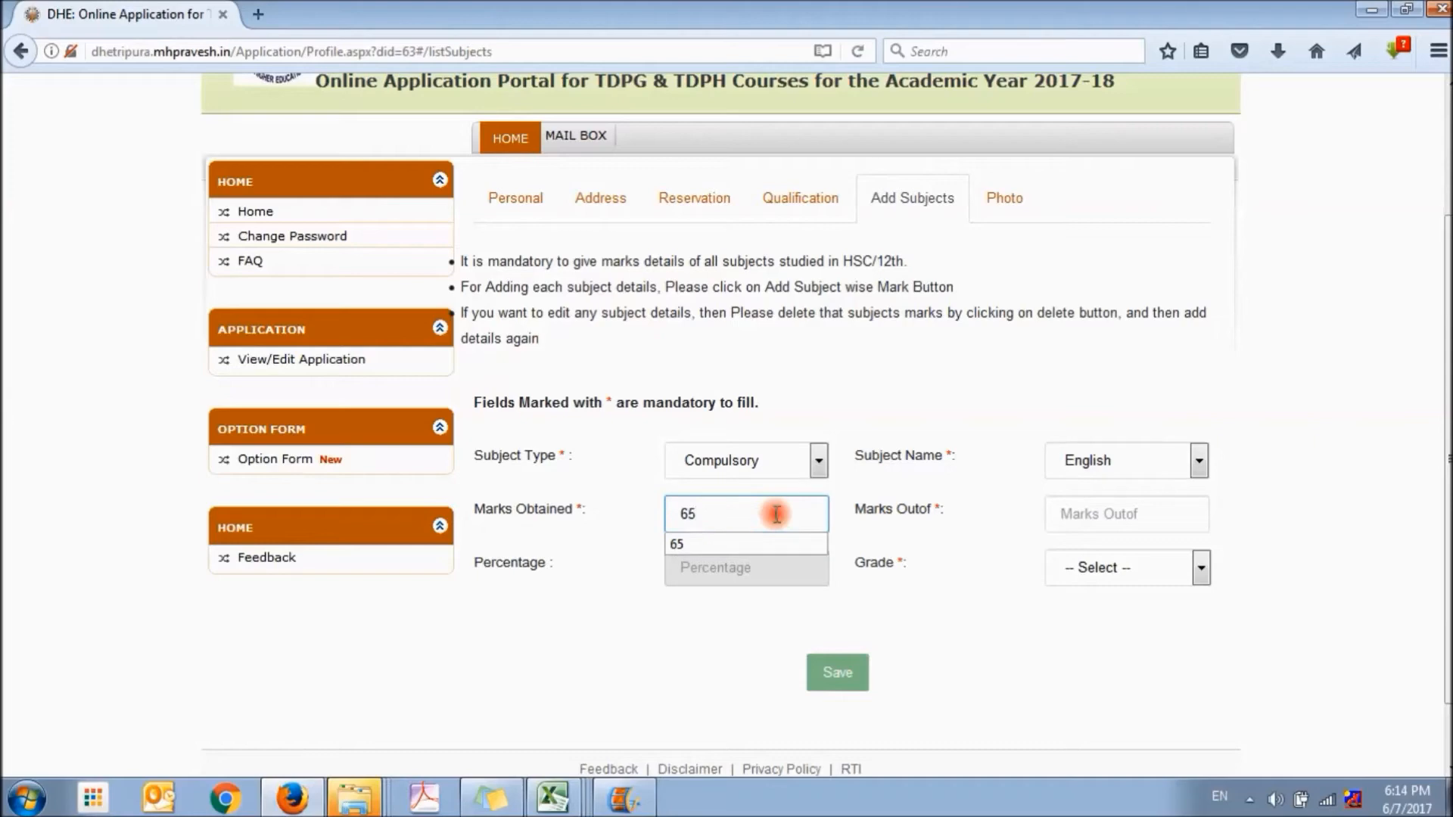
key("Tab")
type("100")
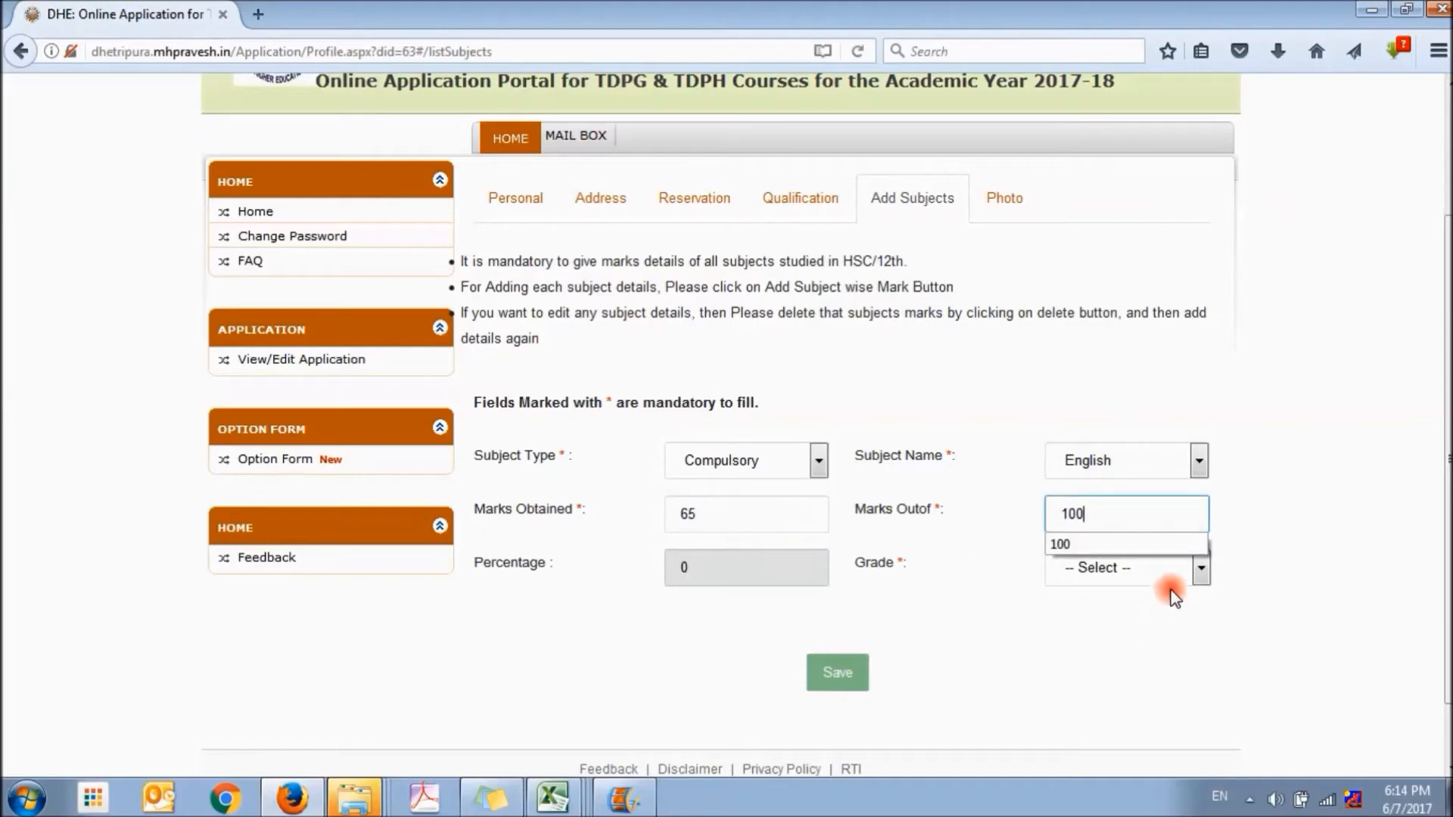
left_click(1200, 569)
left_click(1080, 328)
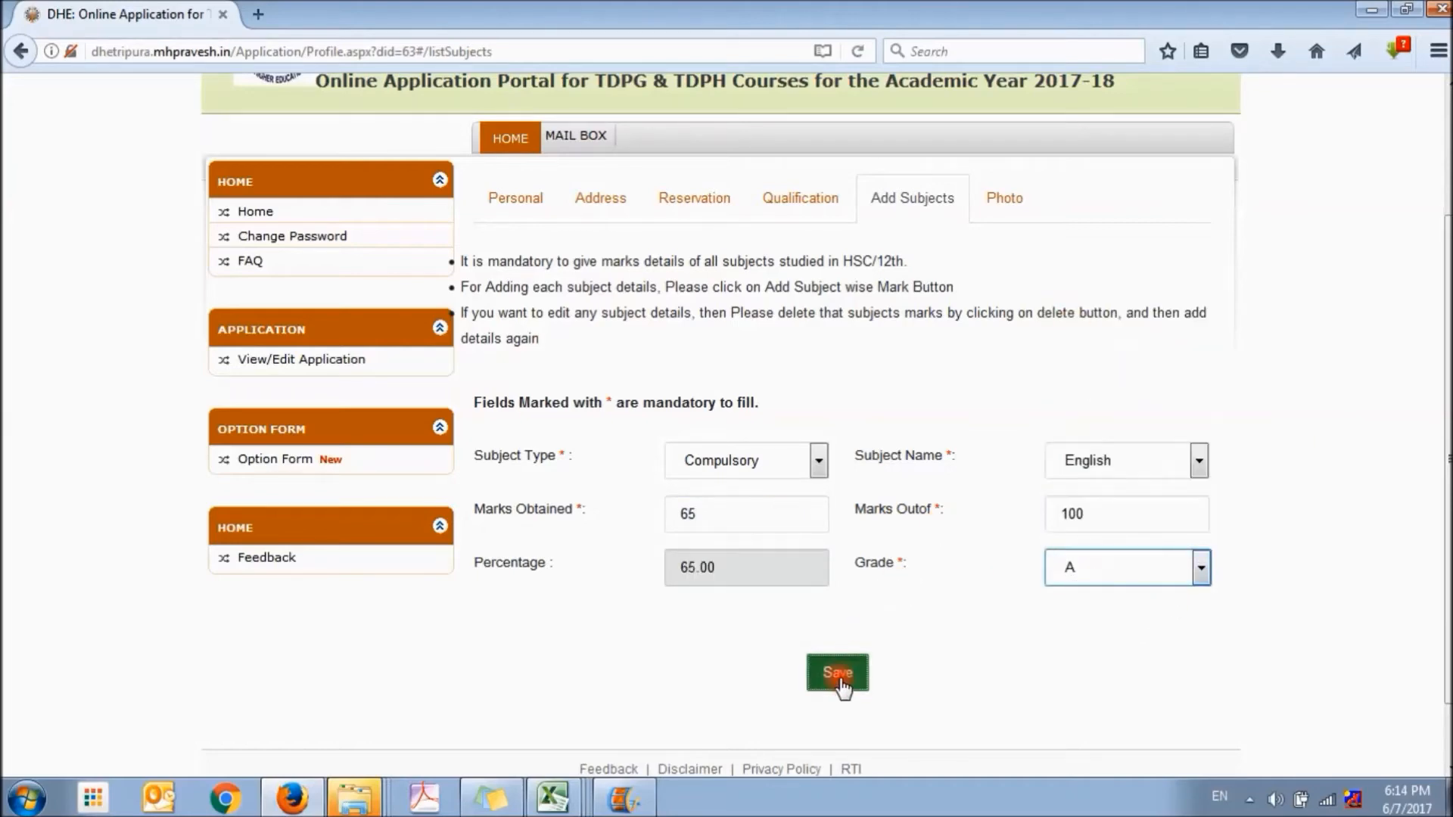
left_click(838, 676)
Start another subject-wise mark entry with the Elective type and Chemistry as the subject
scroll(867, 528, "down", 1)
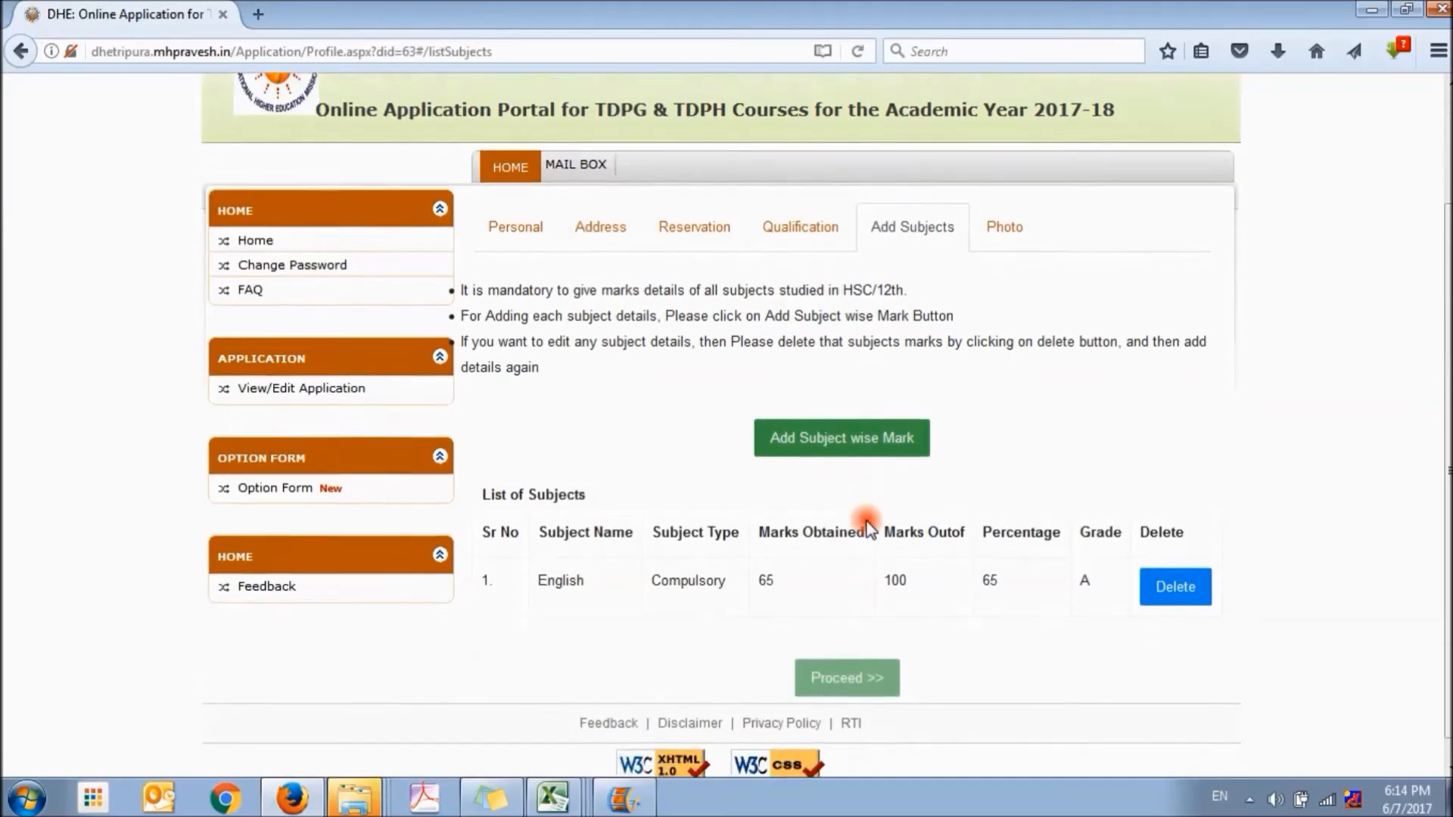
left_click(827, 415)
left_click(766, 471)
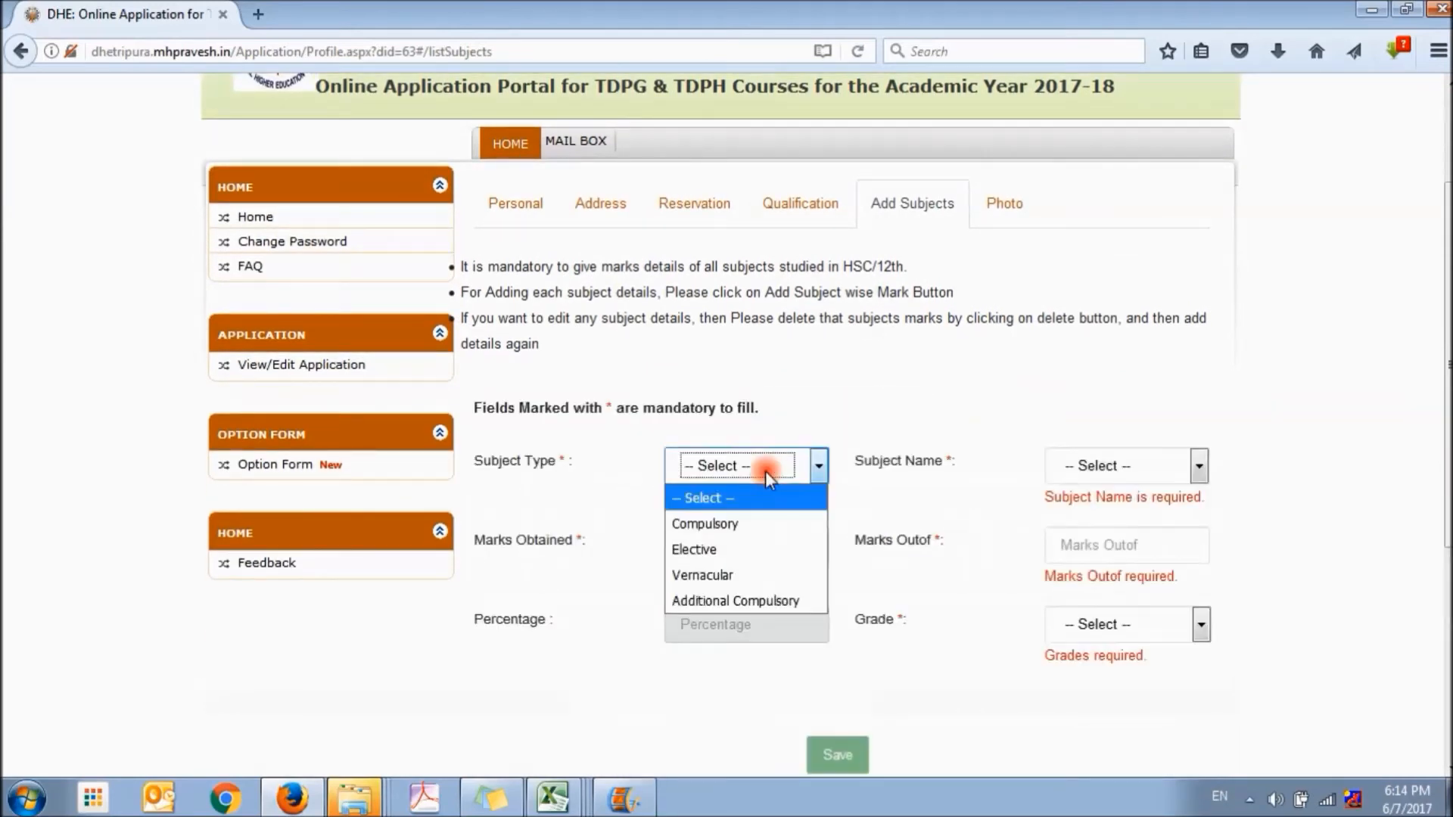
left_click(748, 550)
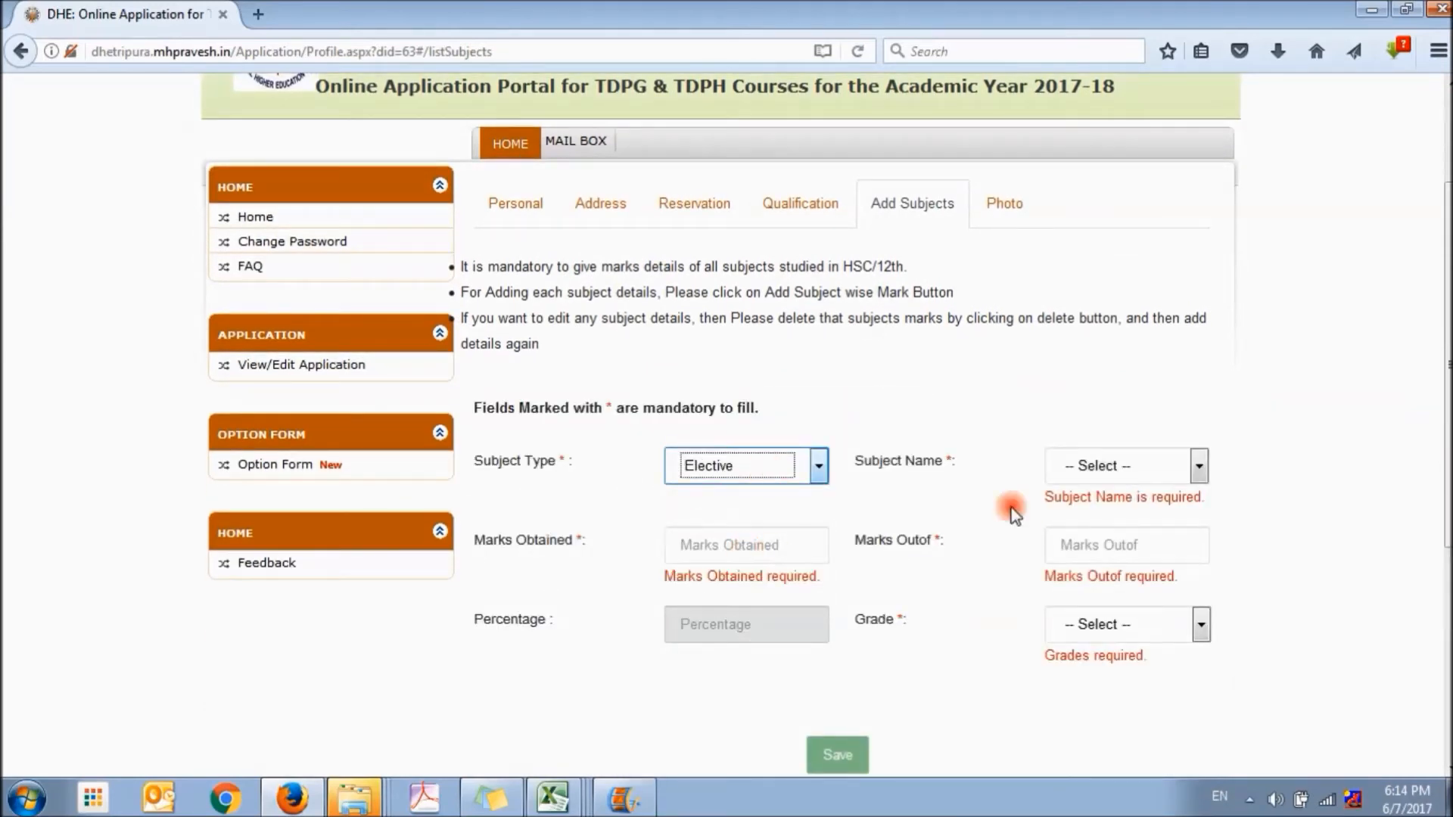
left_click(1197, 469)
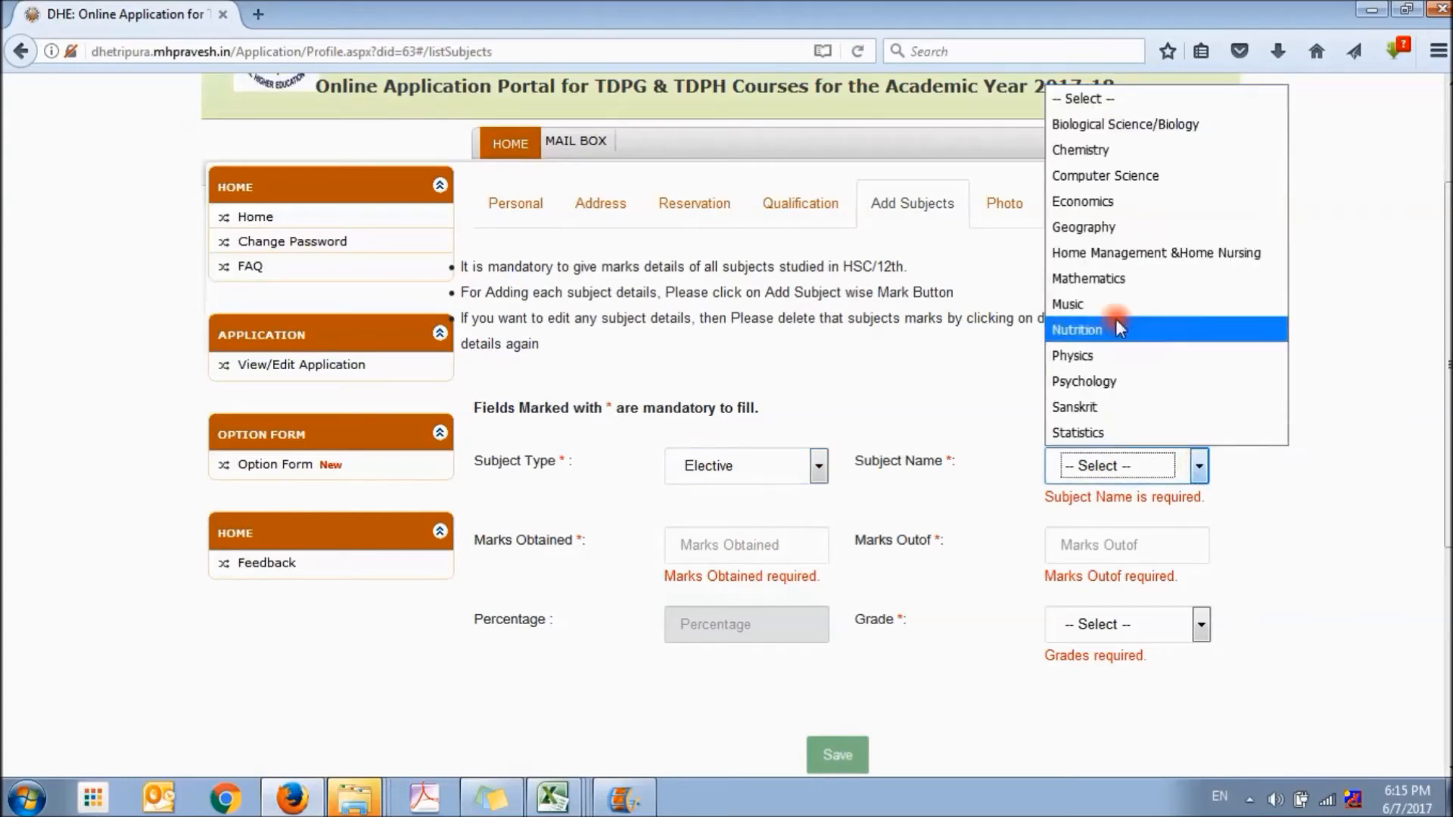
left_click(1110, 155)
Enter the Chemistry marks as 67 out of 100 with grade B and save the subject
left_click(799, 519)
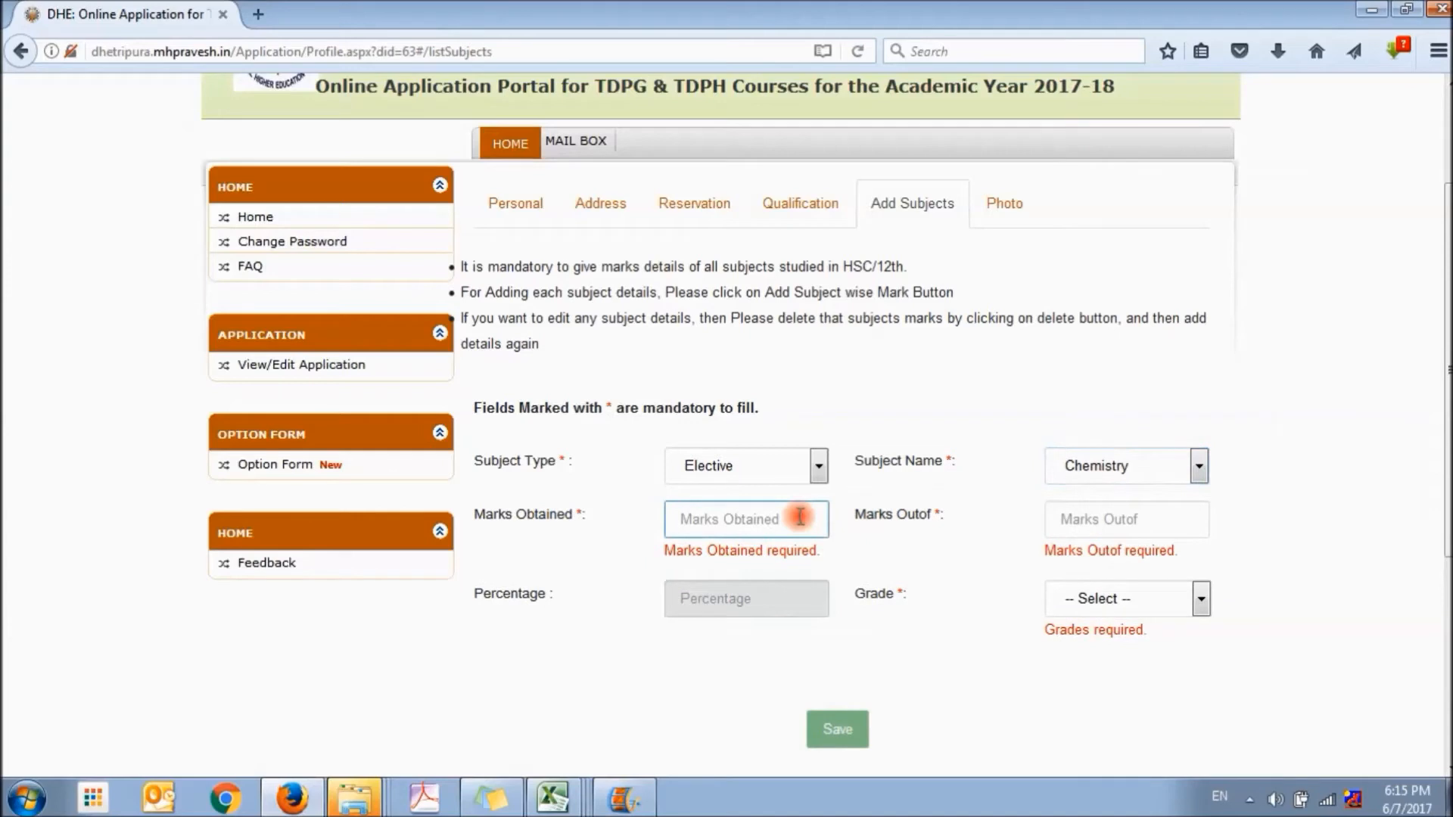
type("67")
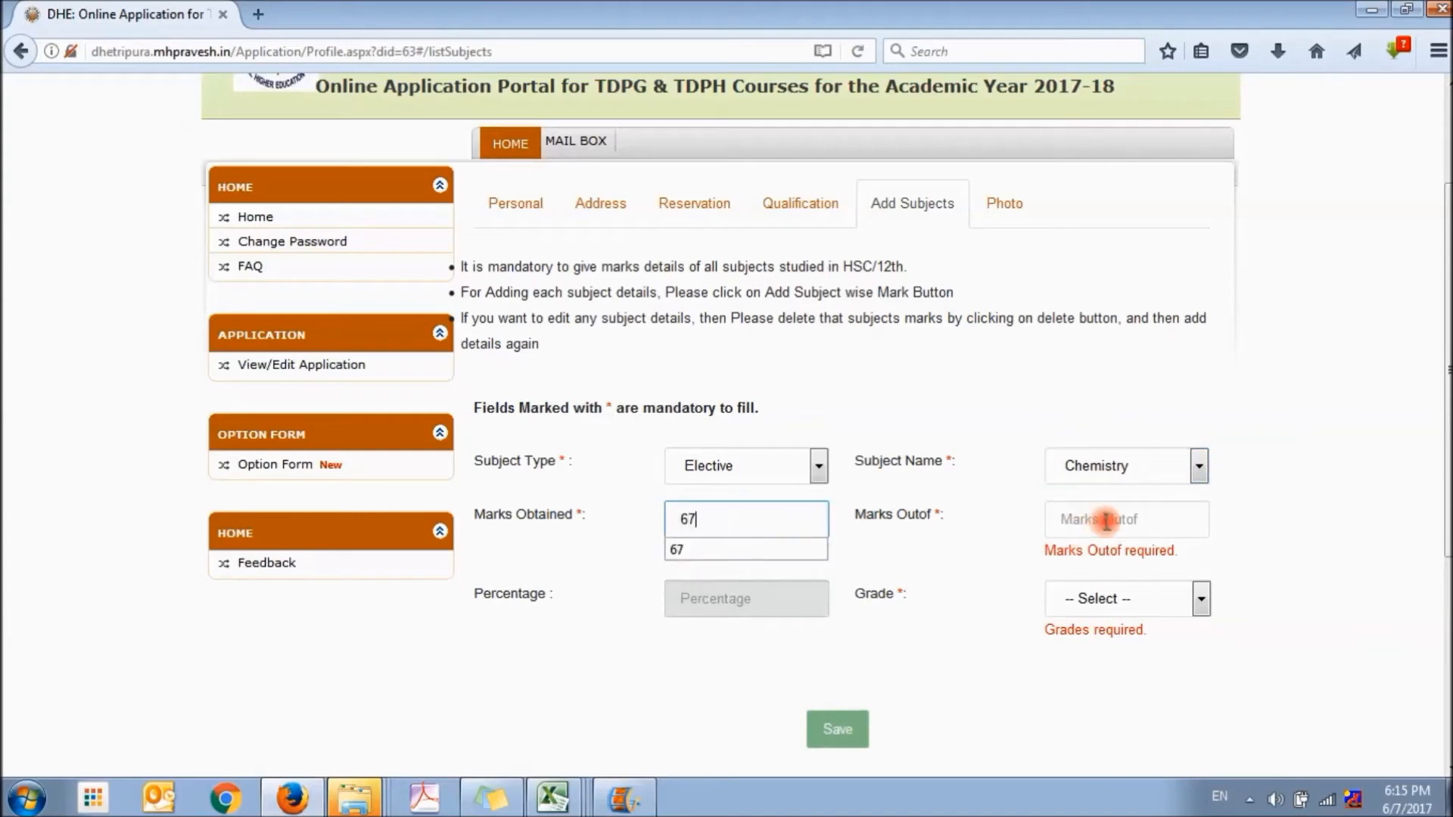
left_click(1105, 519)
type("100")
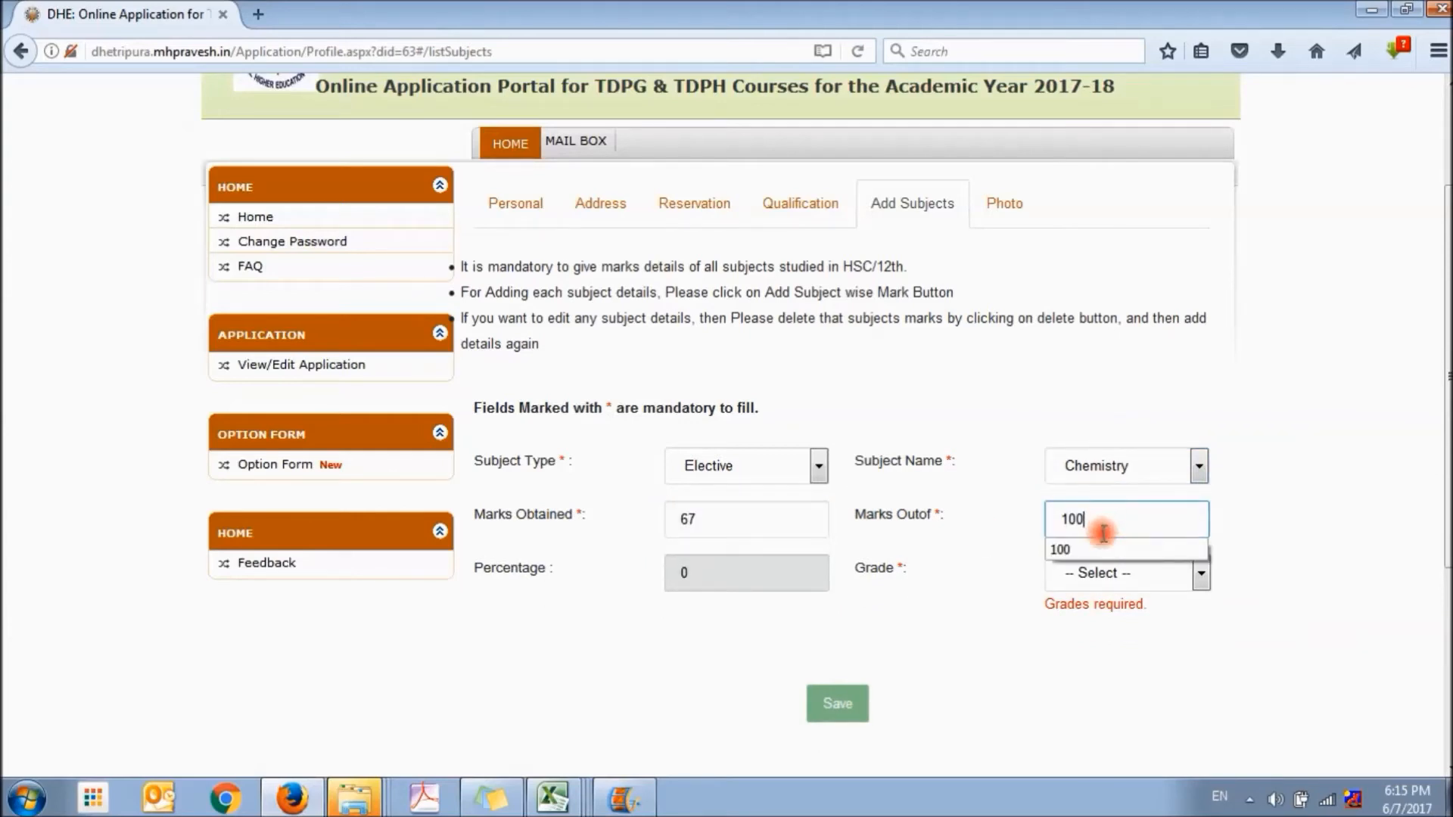
left_click(1102, 579)
left_click(1090, 382)
left_click(837, 676)
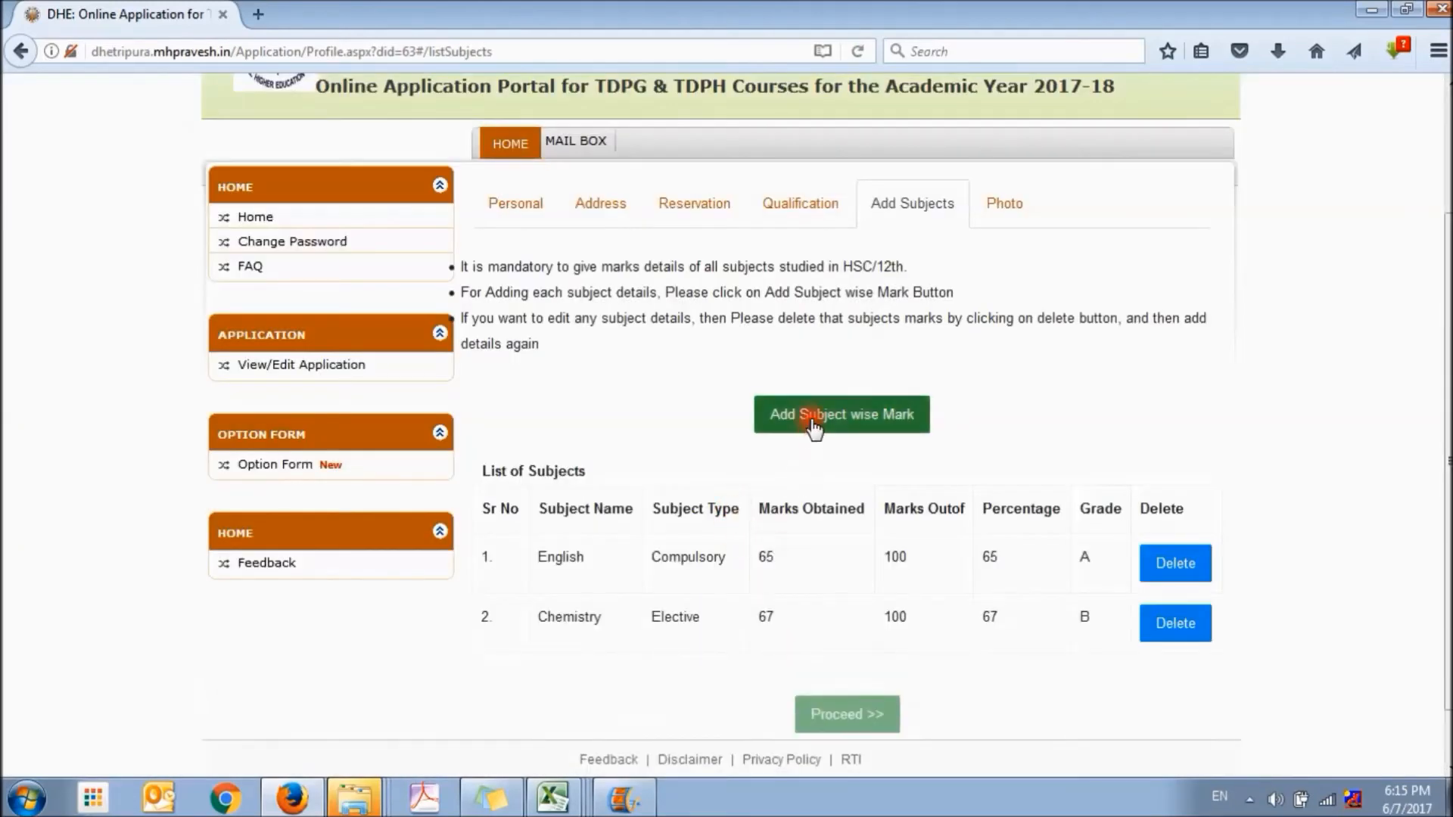
Add a new subject-wise mark entry of the Vernacular type for Bengali
left_click(813, 428)
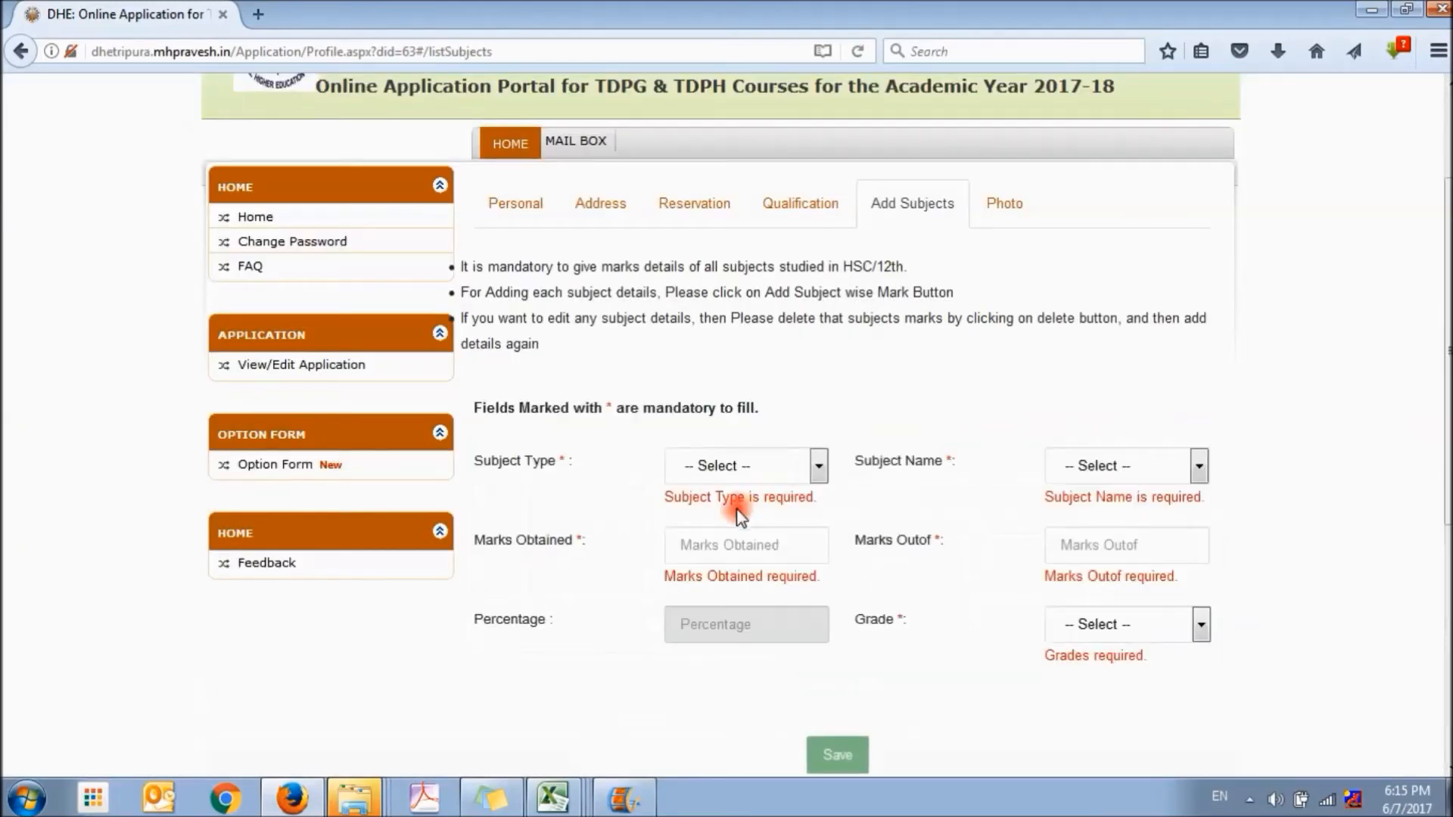
left_click(746, 464)
left_click(721, 569)
left_click(1109, 464)
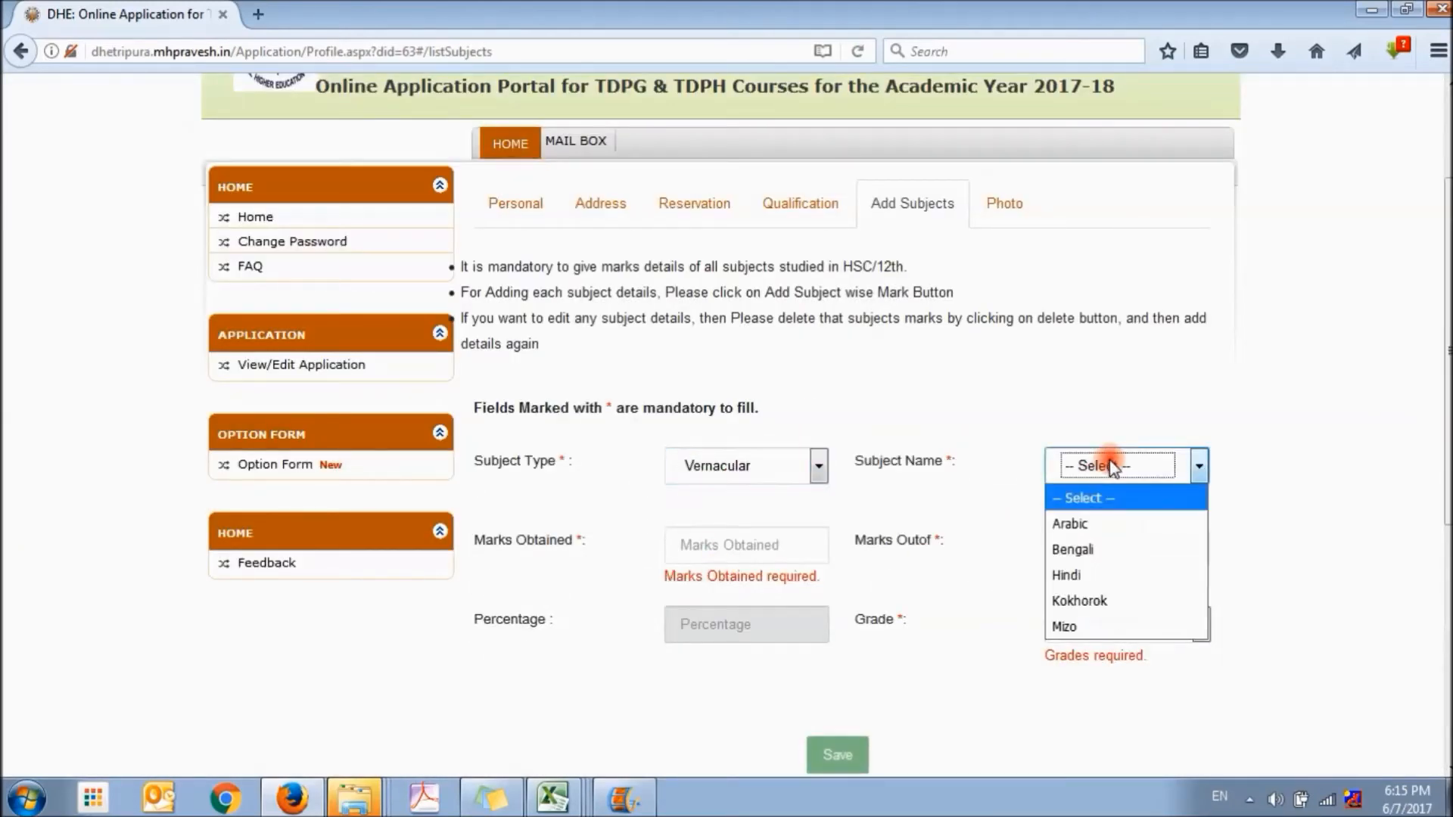
left_click(1090, 551)
Enter the Bengali marks as 56 out of 100 with grade B+ and save the subject
left_click(747, 522)
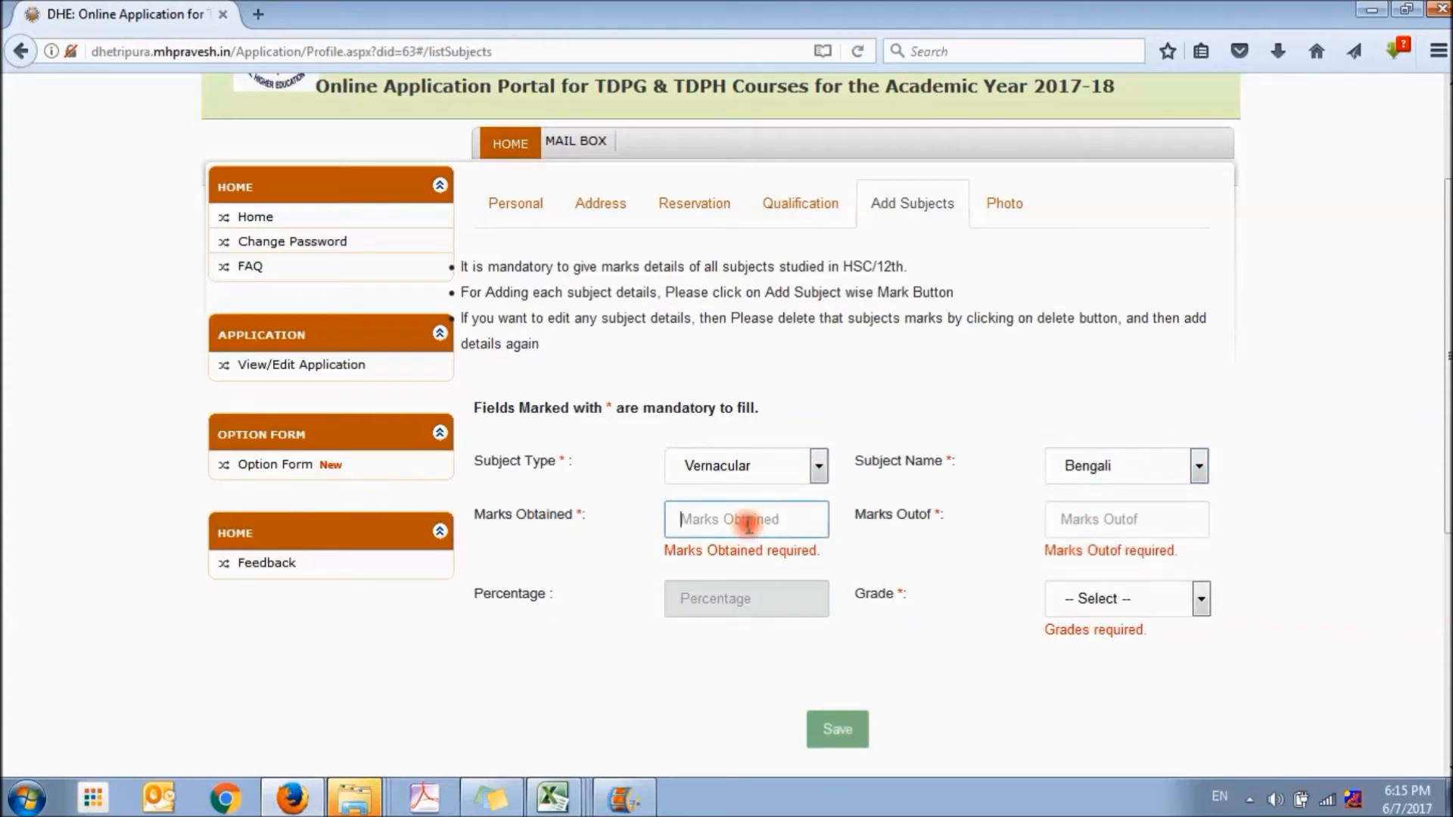
type("56")
key("Tab")
type("100")
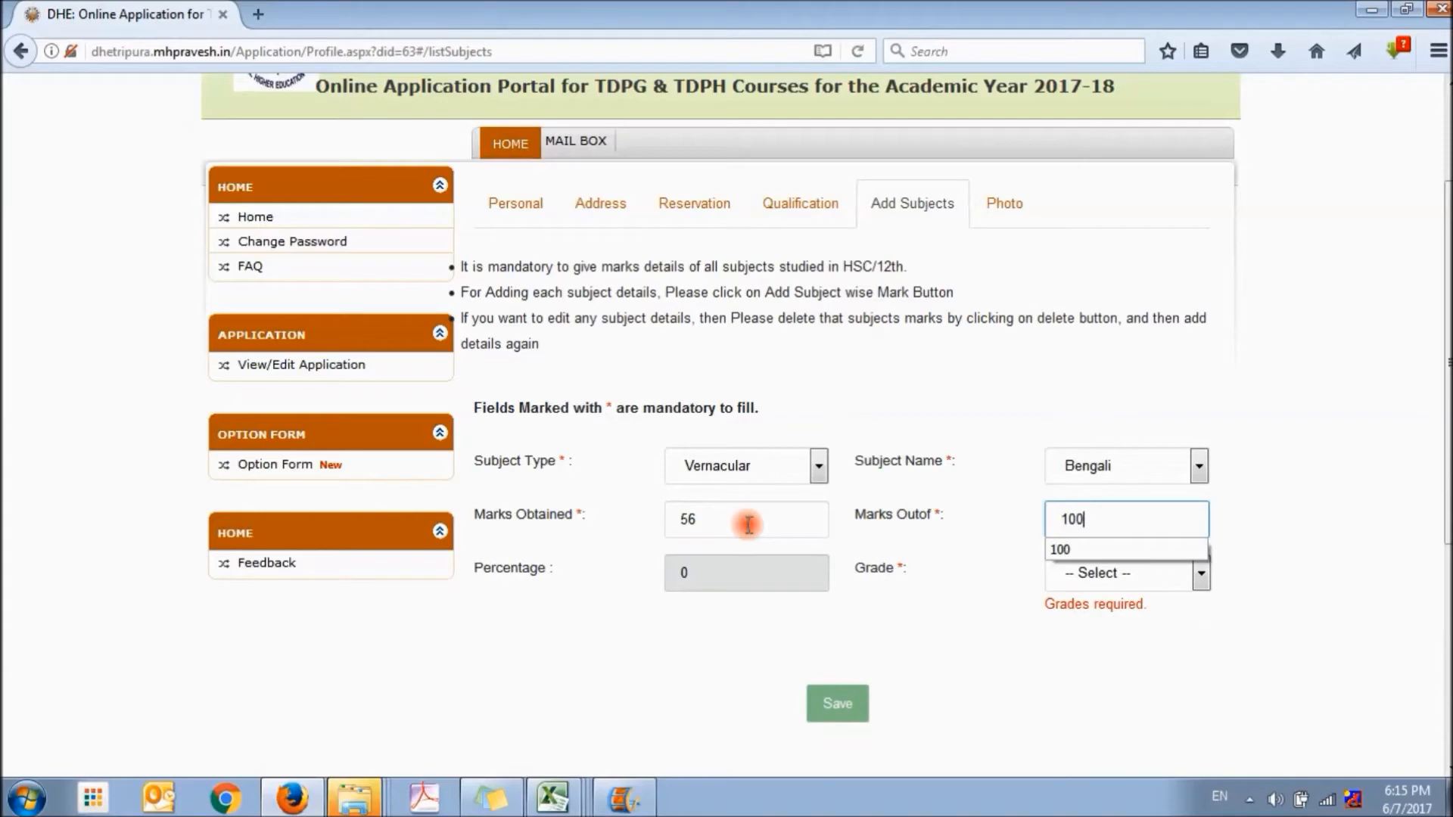
left_click(1158, 572)
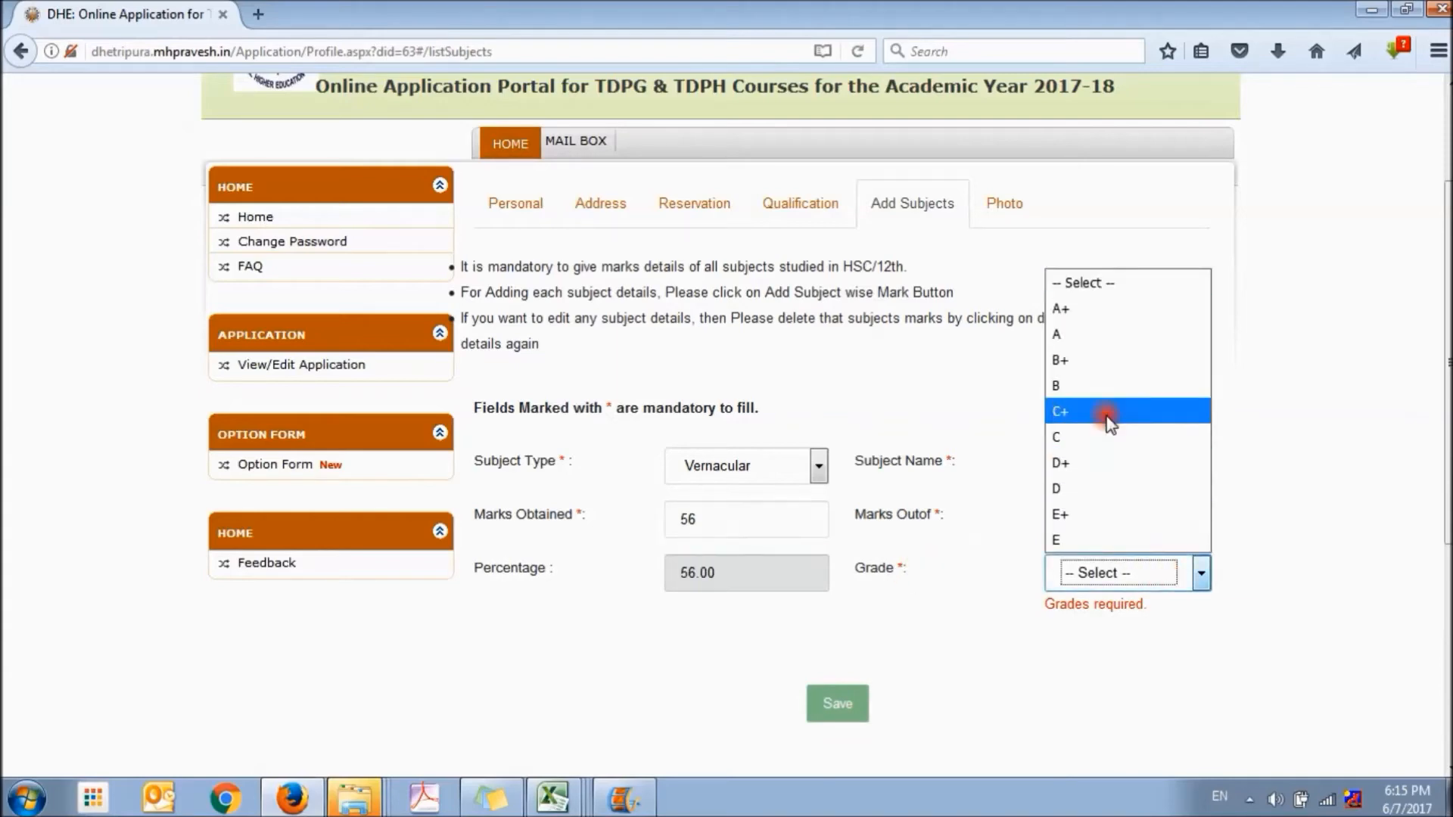
left_click(1097, 357)
left_click(837, 685)
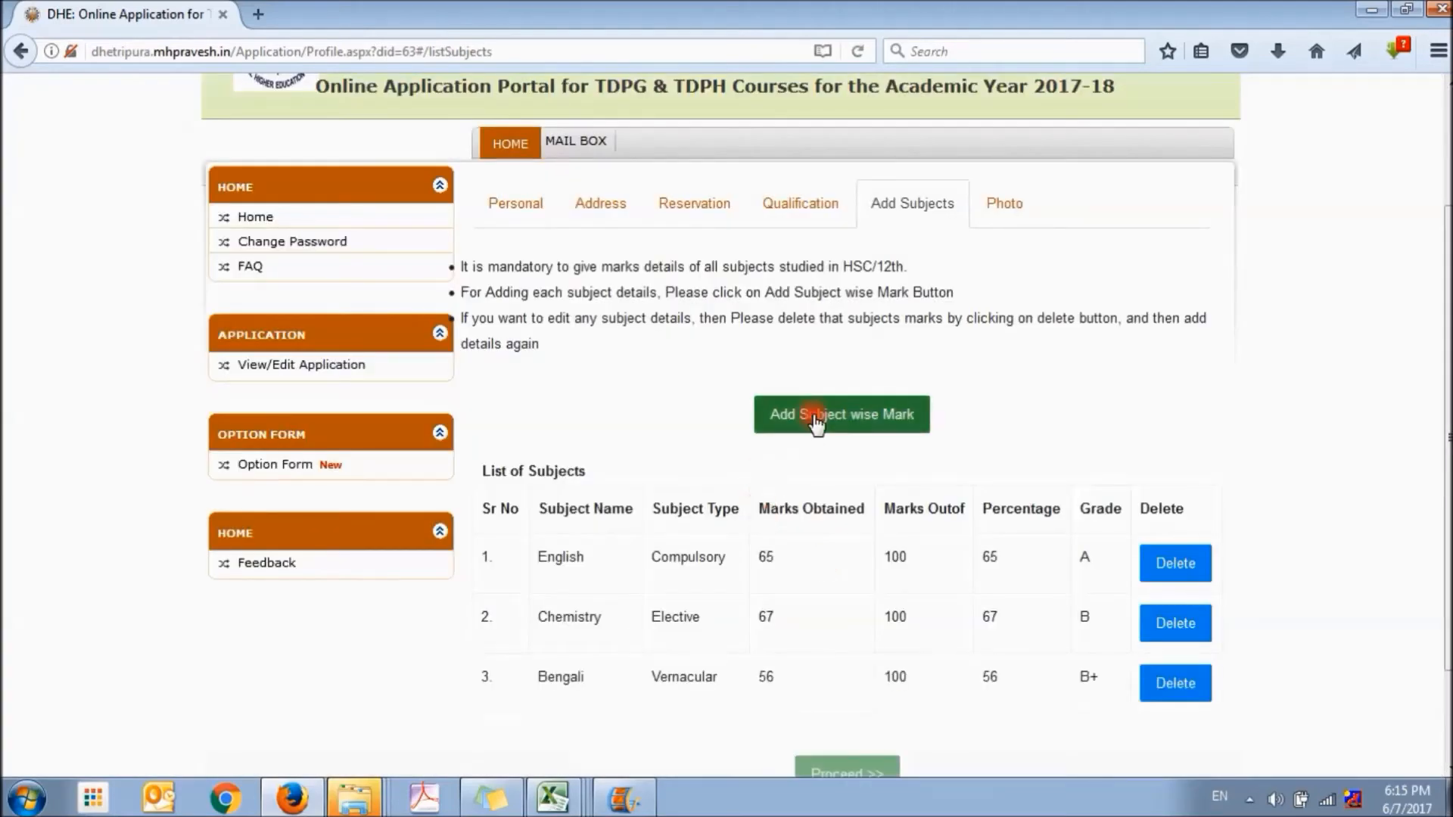
Start a new subject-wise mark entry with the Elective type and Mathematics as the subject
left_click(810, 414)
left_click(745, 467)
left_click(751, 546)
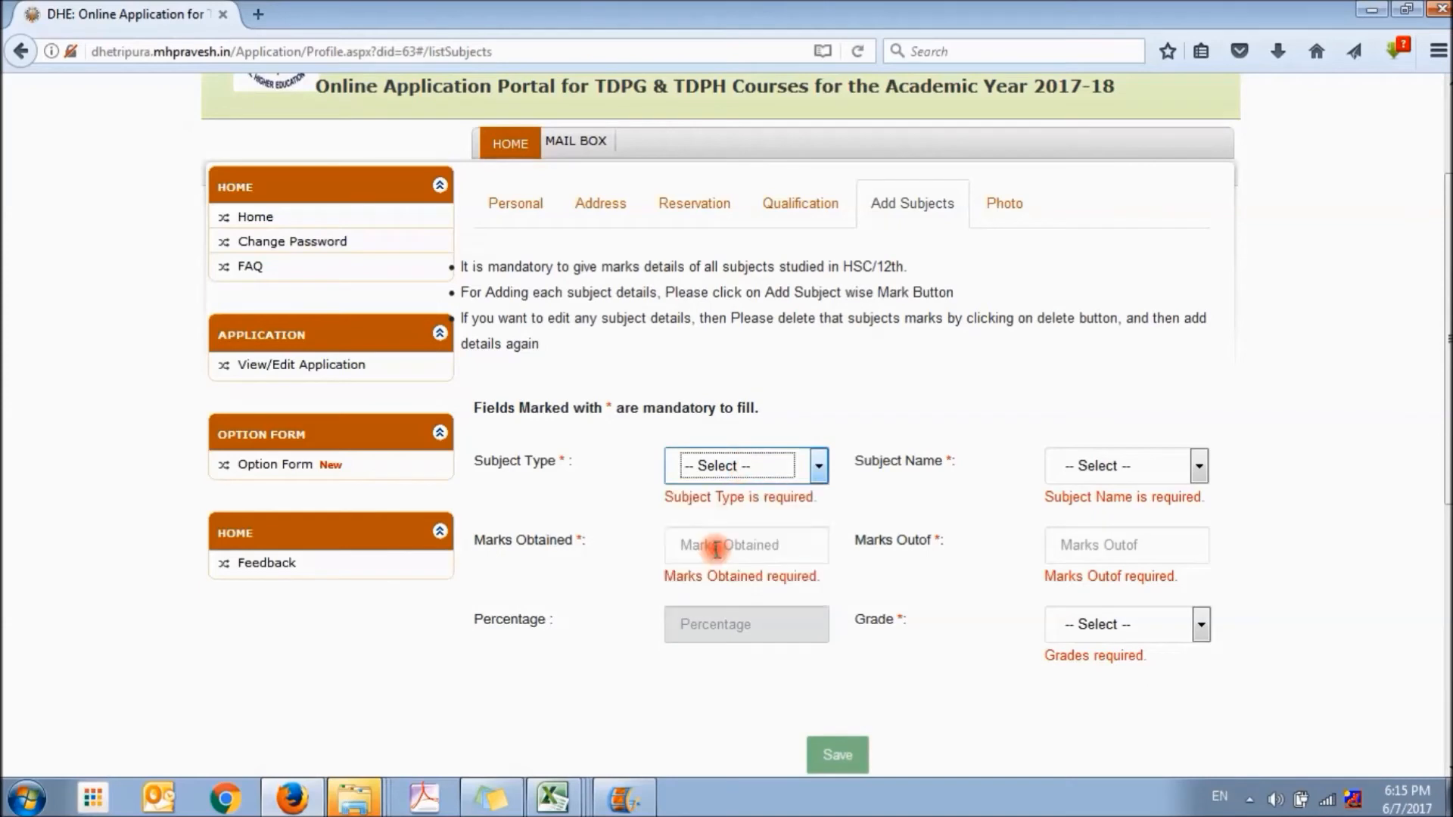
left_click(1106, 470)
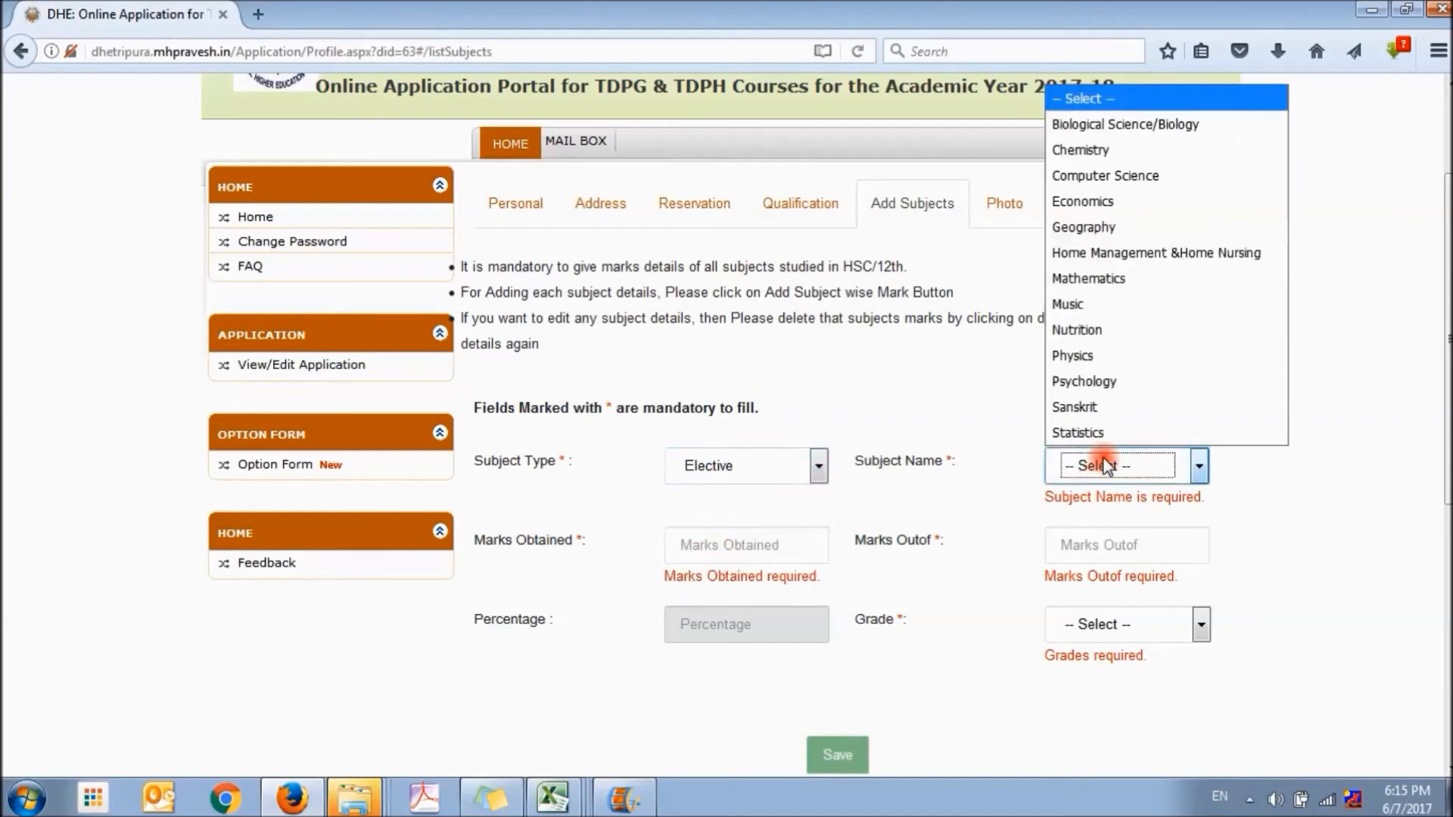
left_click(1098, 279)
Enter the Mathematics marks as 67 out of 100 with grade B and save the subject
left_click(744, 519)
type("67")
left_click(1119, 519)
type("100")
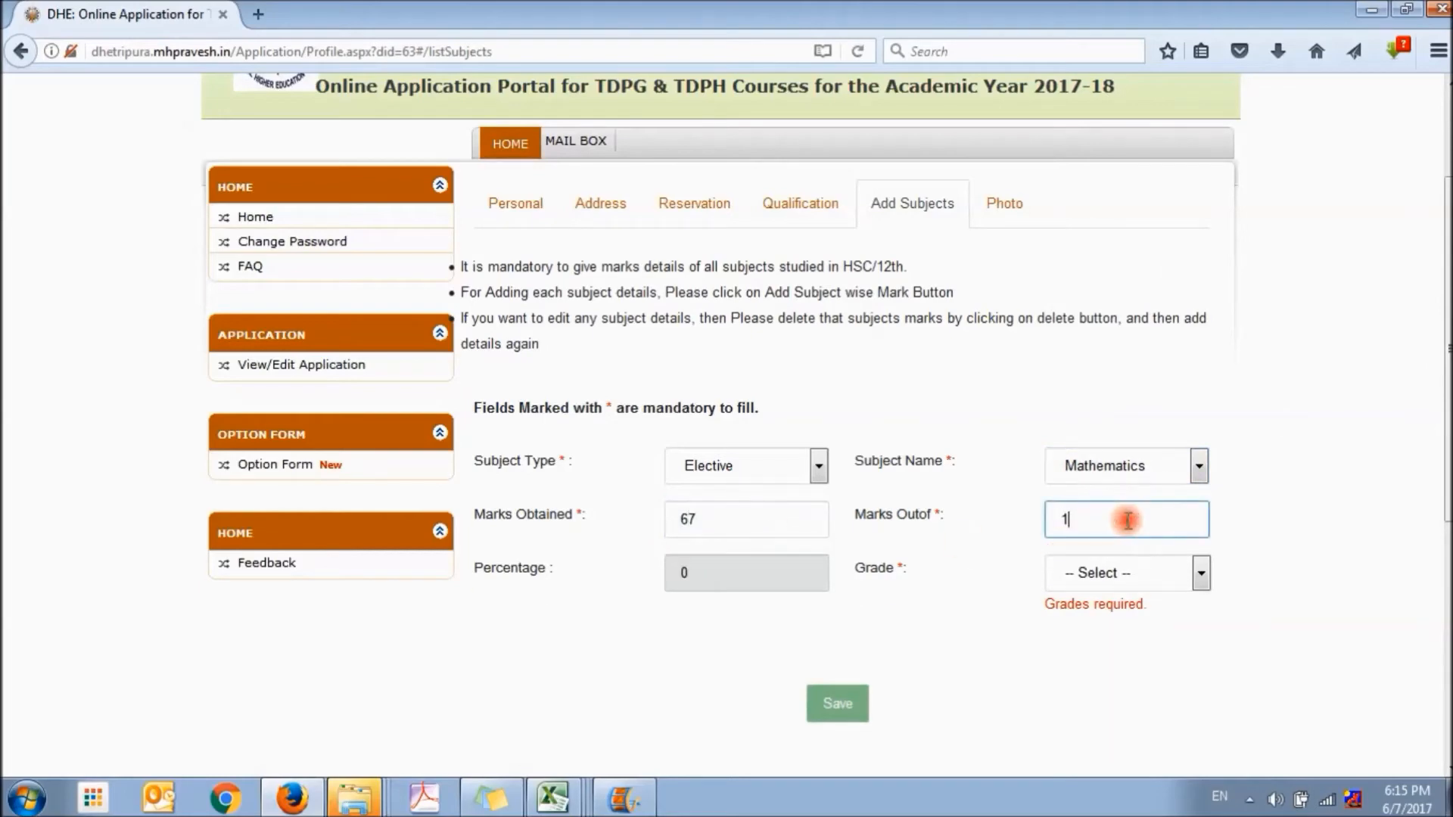
left_click(1101, 577)
left_click(1064, 384)
left_click(836, 681)
Start a further subject-wise mark entry with the Elective type and Physics as the subject
scroll(895, 590, "down", 2)
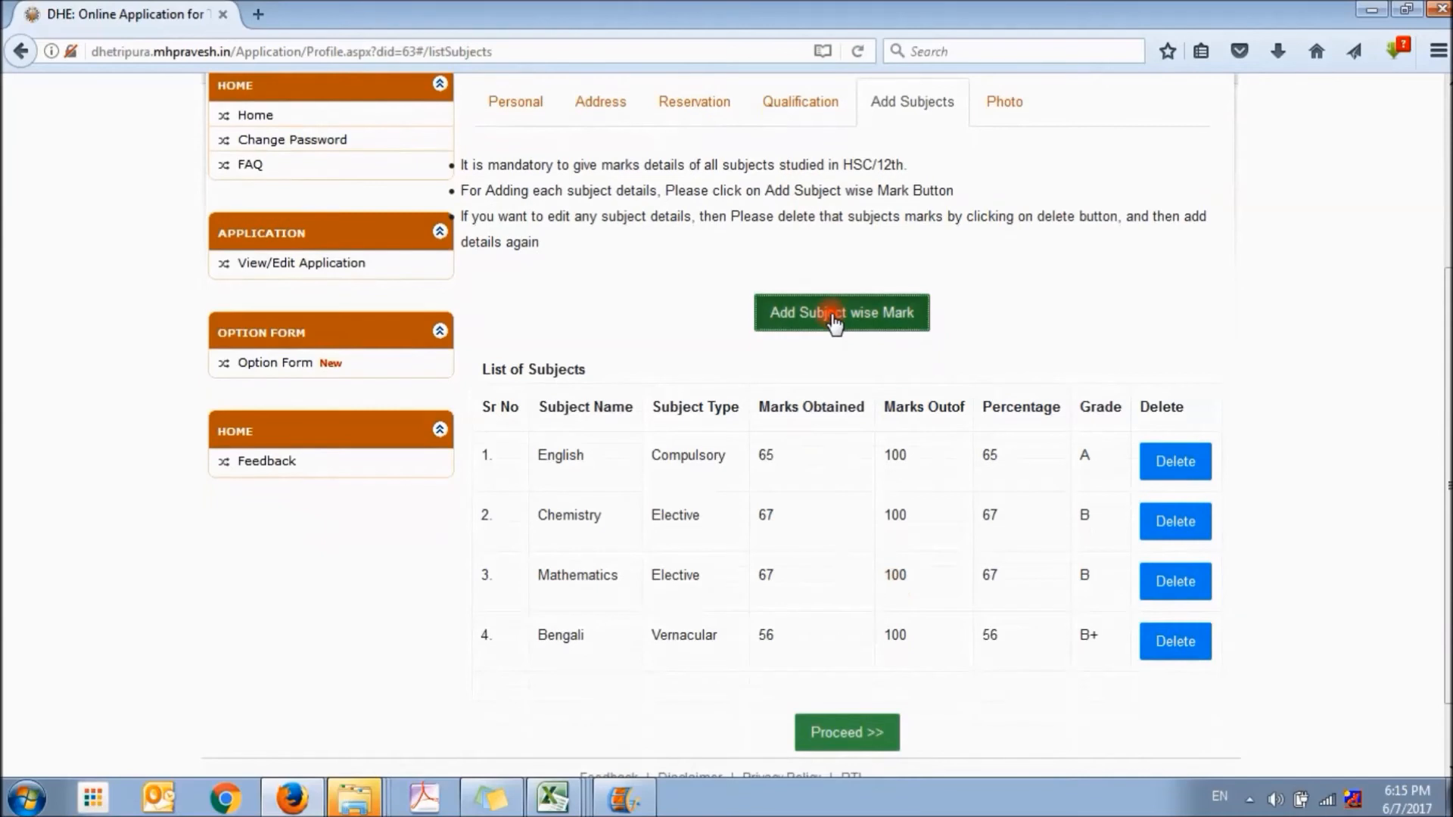
left_click(833, 315)
left_click(804, 367)
left_click(756, 452)
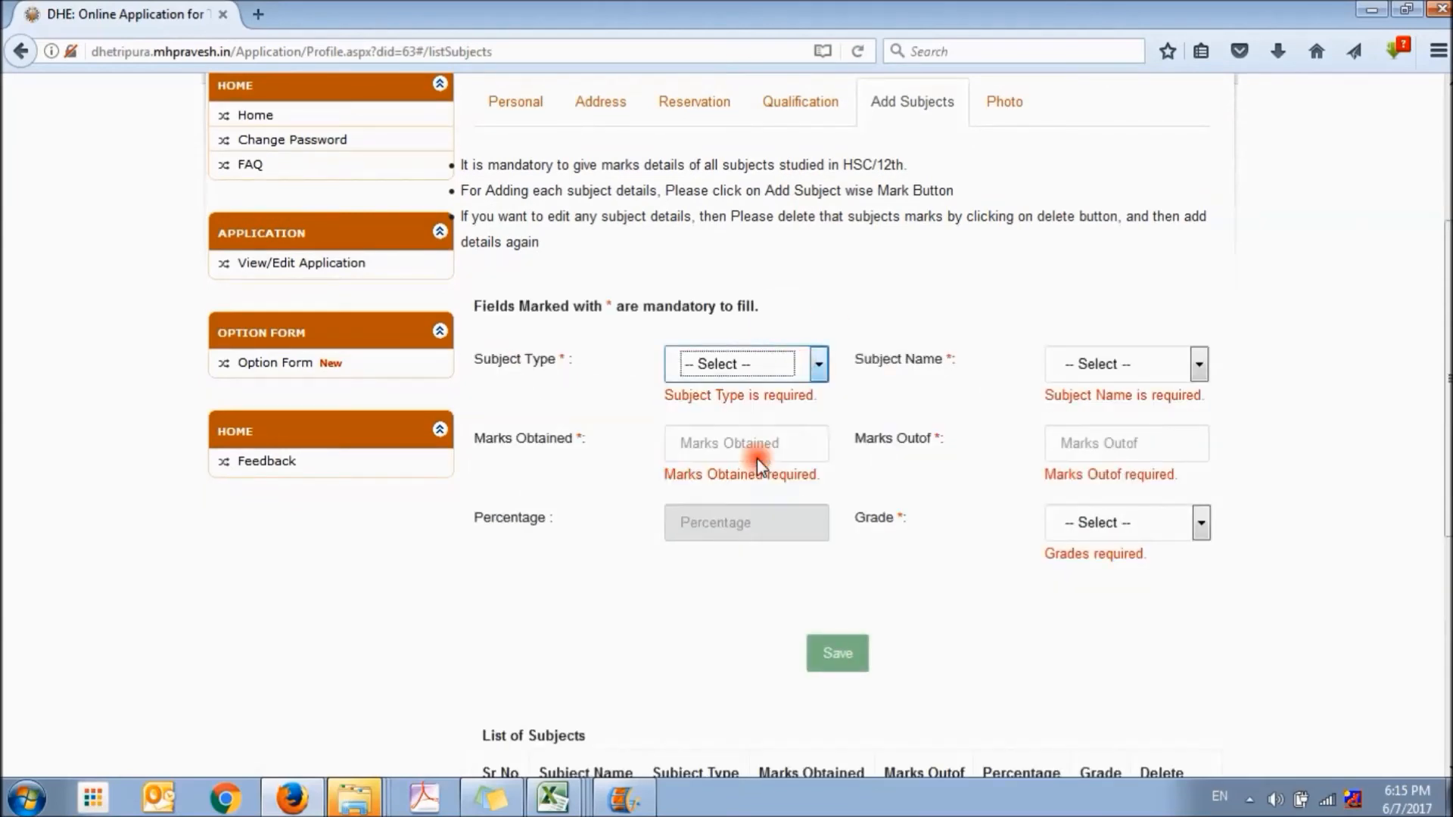
left_click(1094, 366)
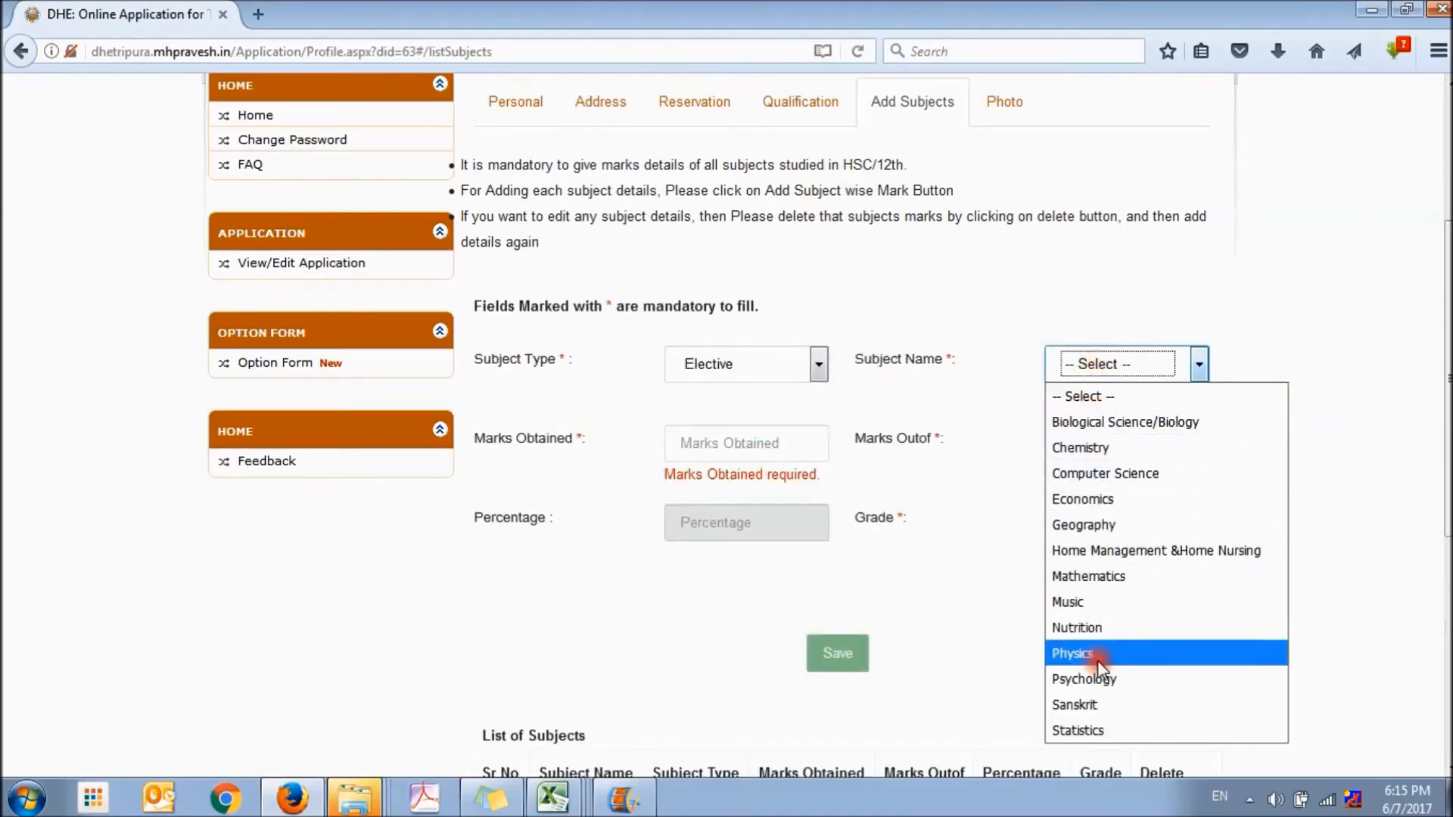
left_click(1072, 653)
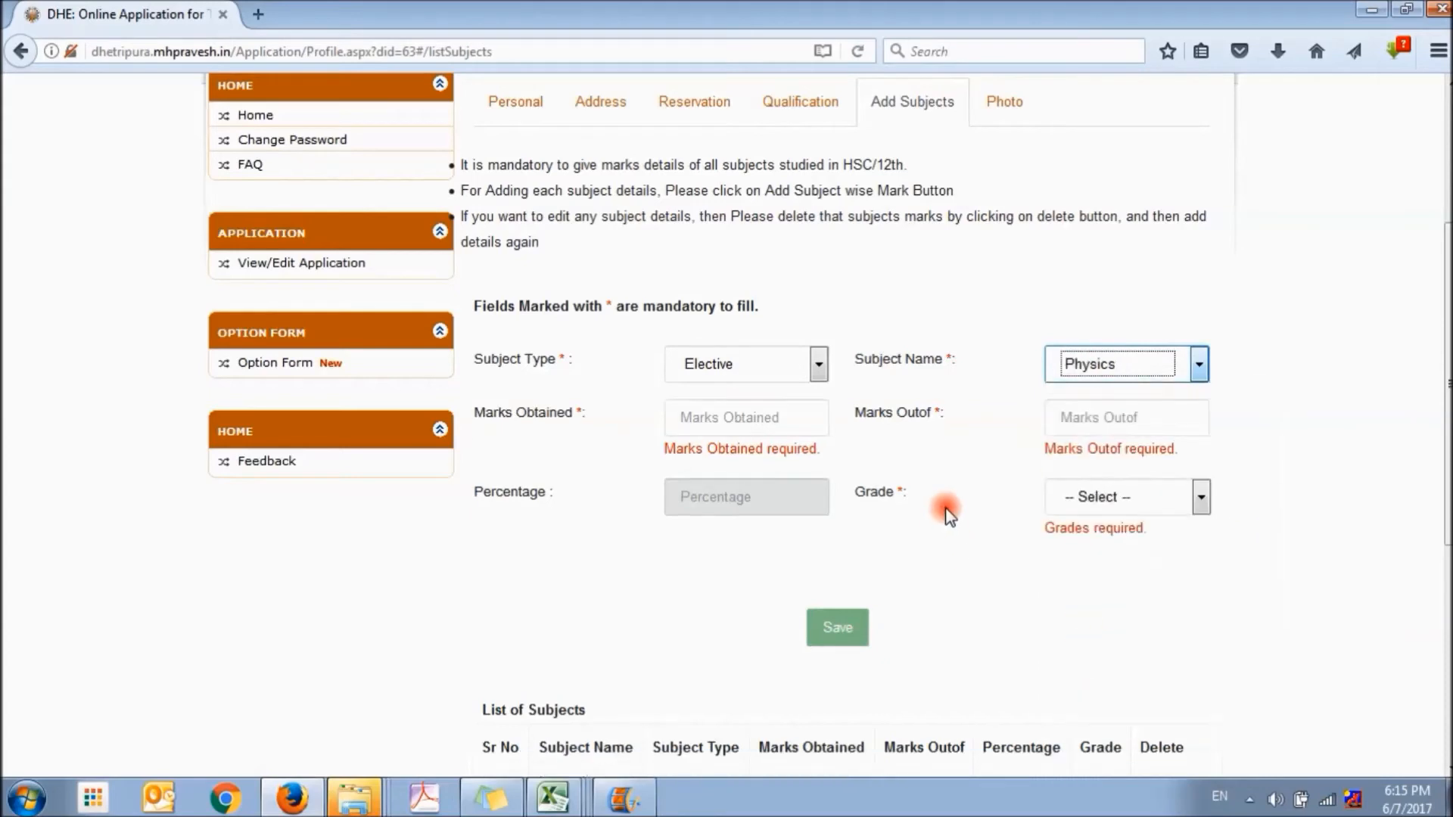
Enter the Physics marks as 67 out of 100 with grade B and save the subject
left_click(777, 418)
type("67")
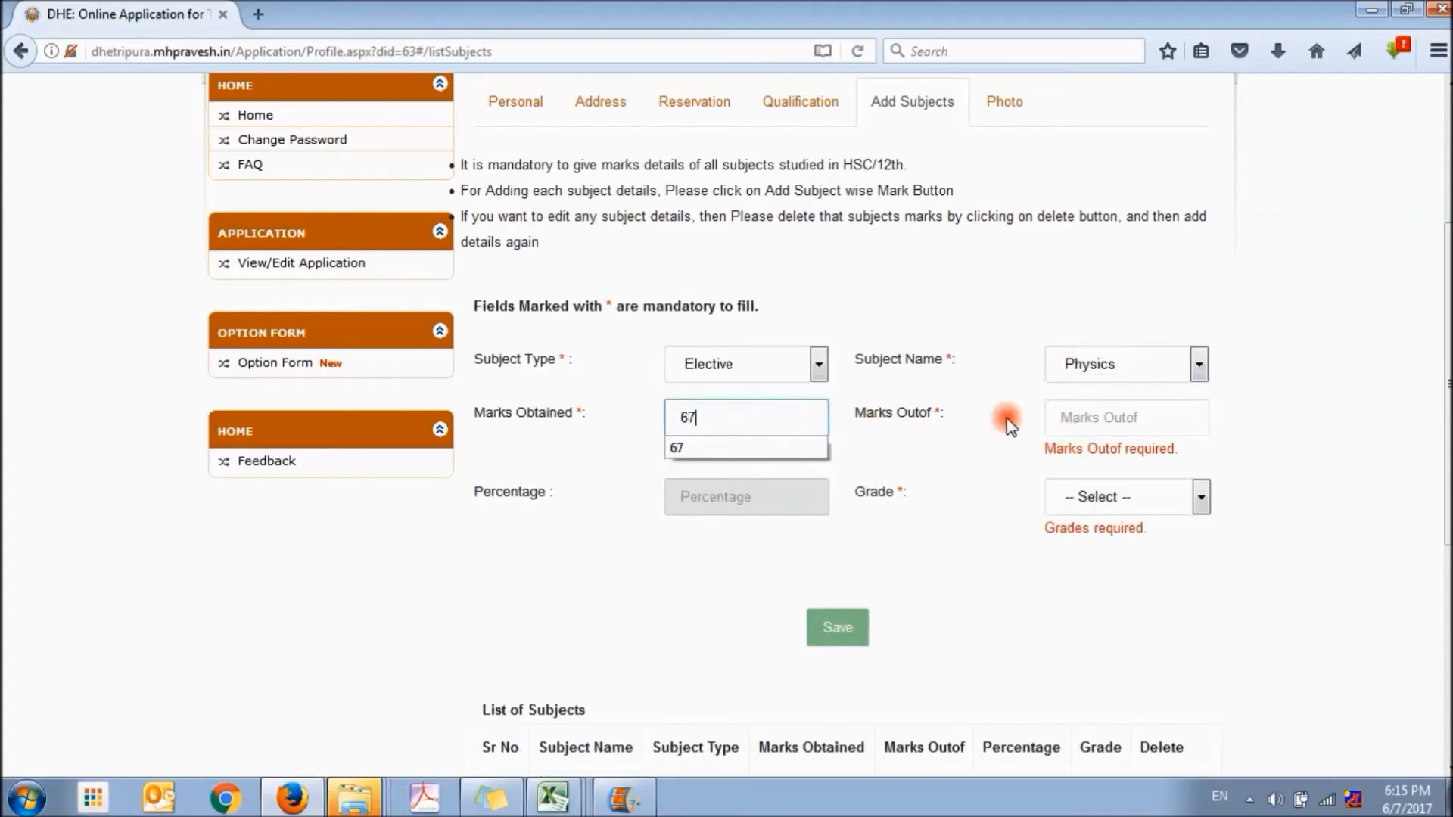
left_click(1086, 417)
type("100")
left_click(1107, 490)
left_click(1089, 606)
left_click(841, 596)
Start another subject-wise mark entry with the Vernacular type and Kokhorok as the subject
scroll(865, 564, "down", 3)
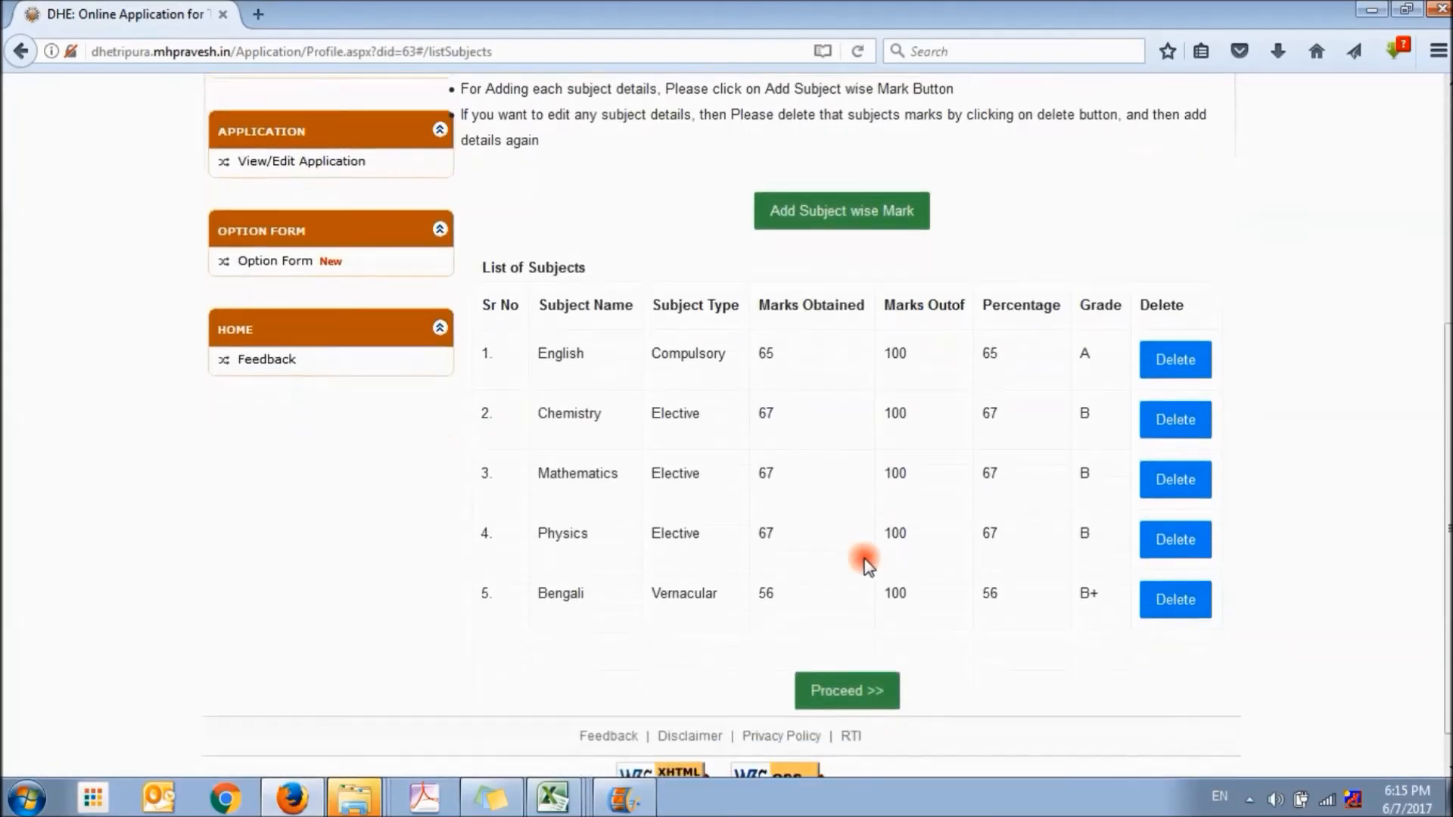
scroll(863, 557, "up", 3)
left_click(843, 330)
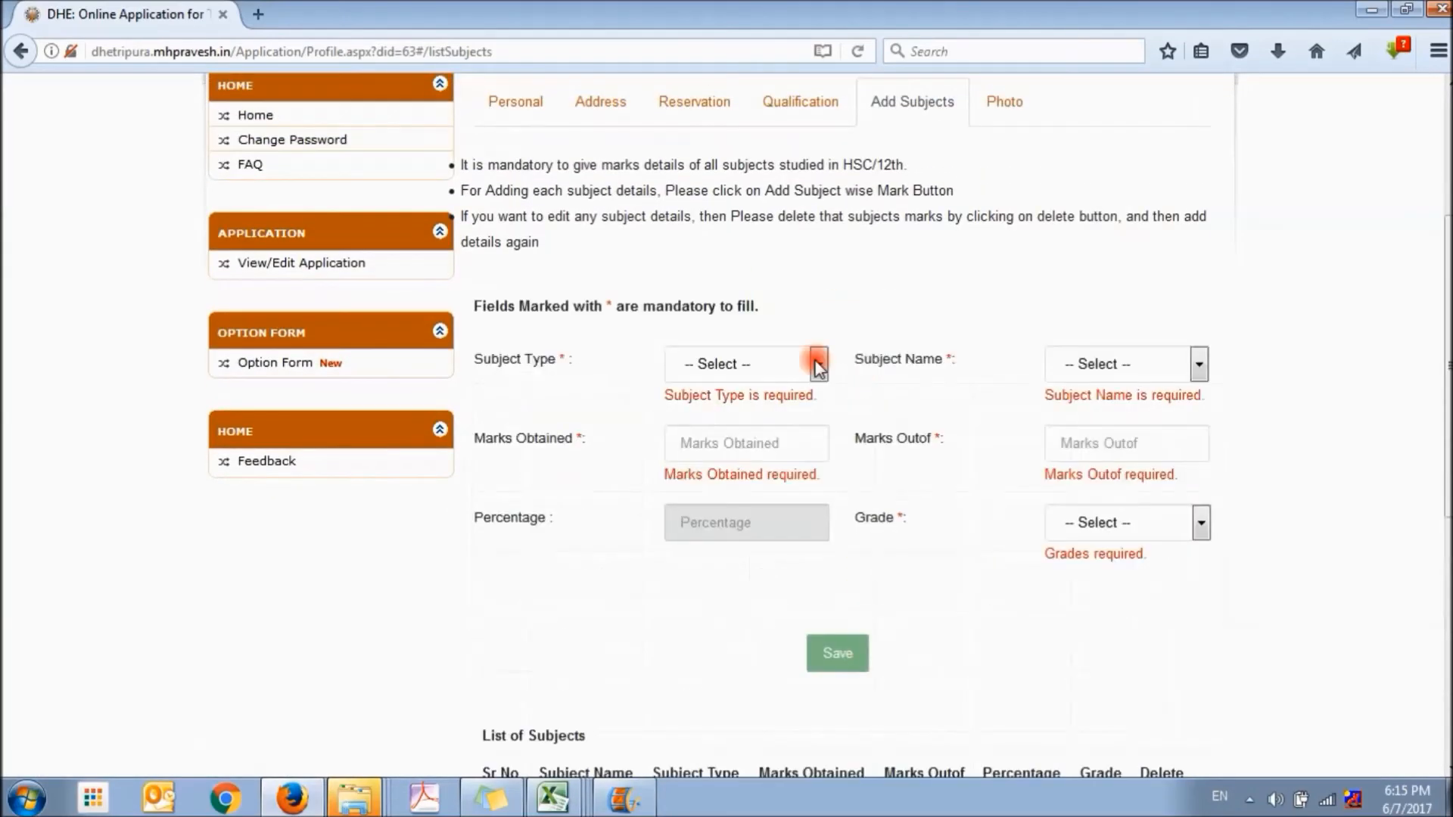
left_click(815, 363)
left_click(1131, 365)
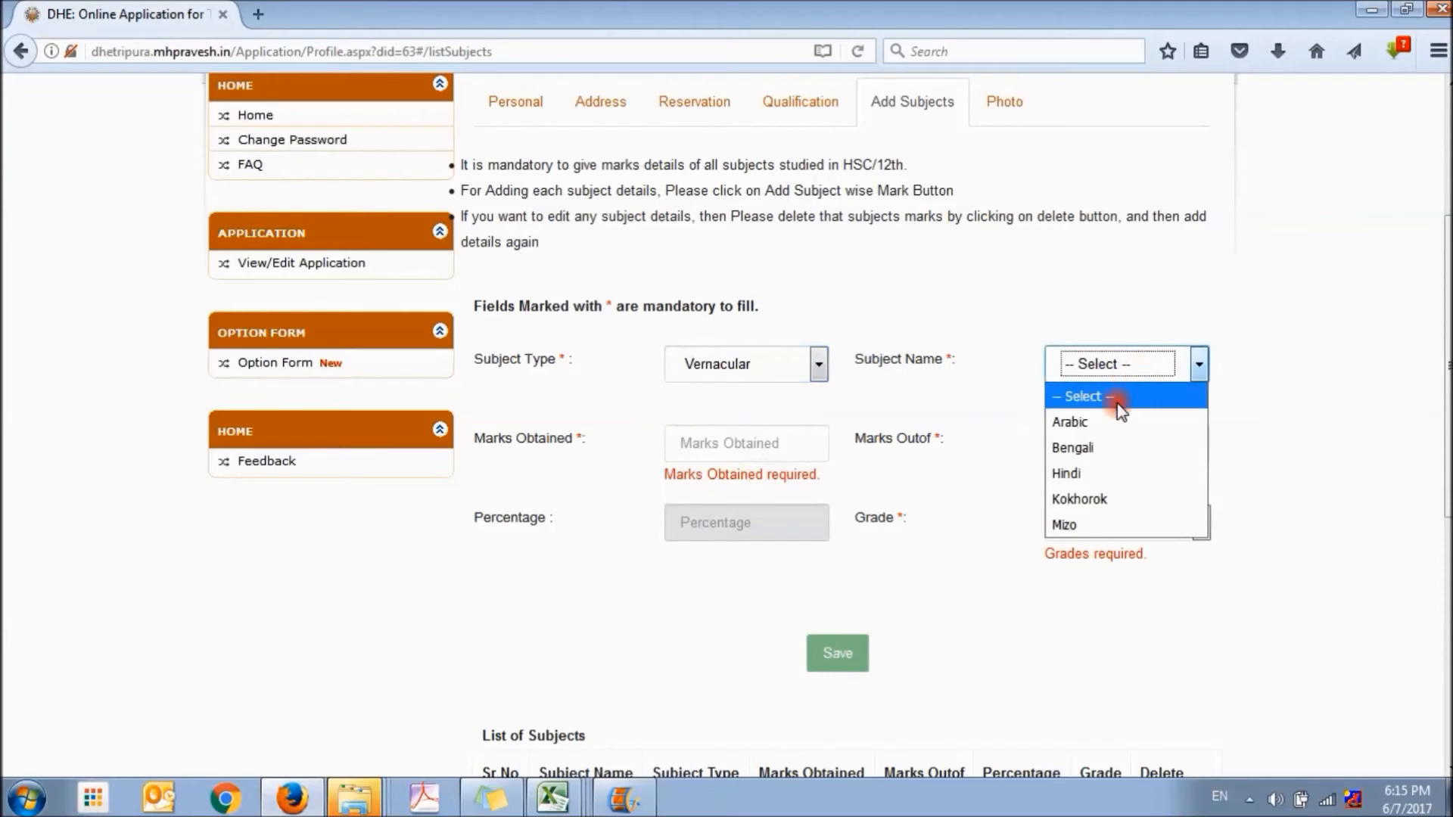
left_click(1090, 493)
Enter the Kokhorok marks as 78 out of 100 with grade B+ and save the subject
left_click(778, 421)
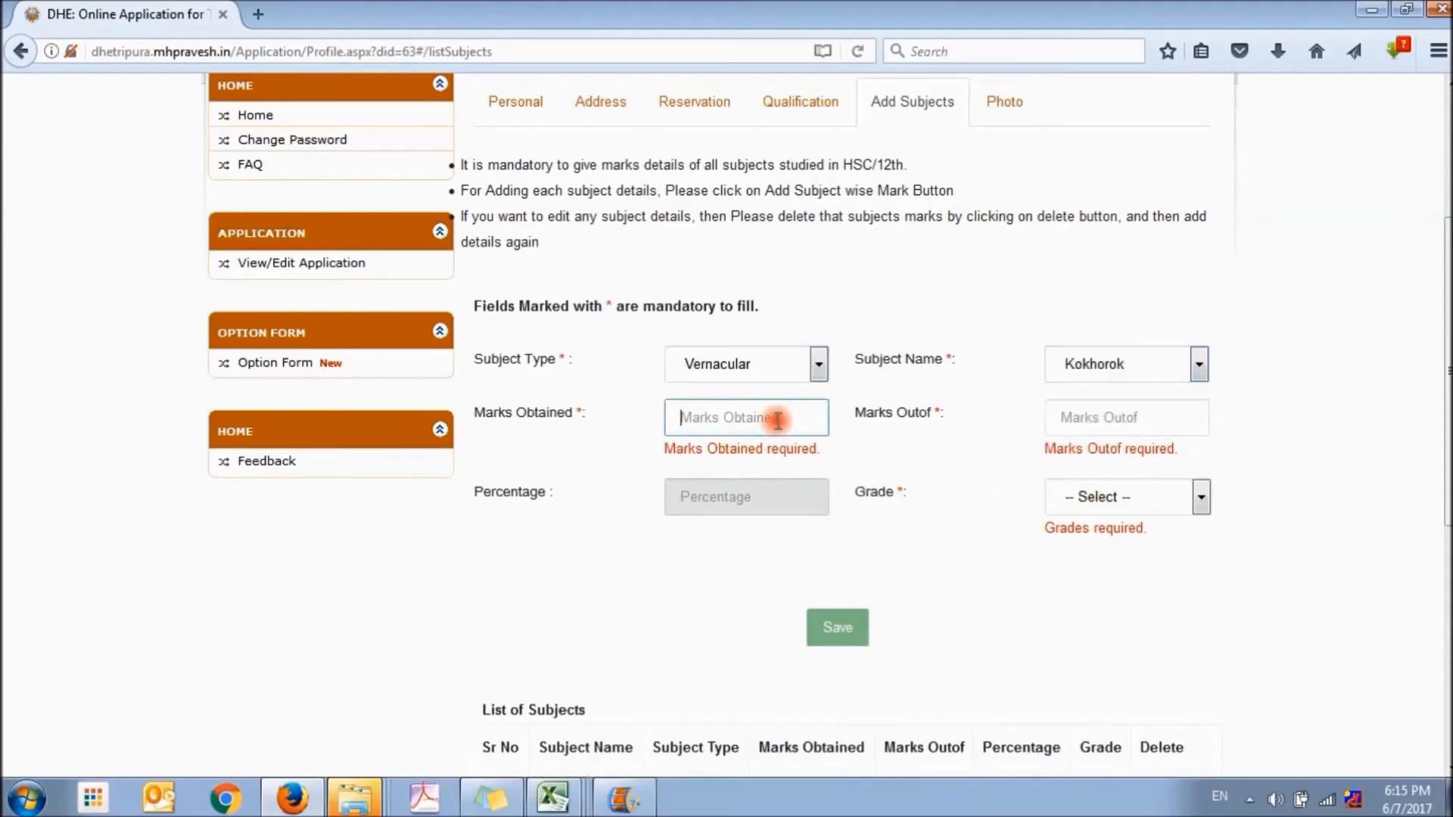
type("78")
left_click(1097, 421)
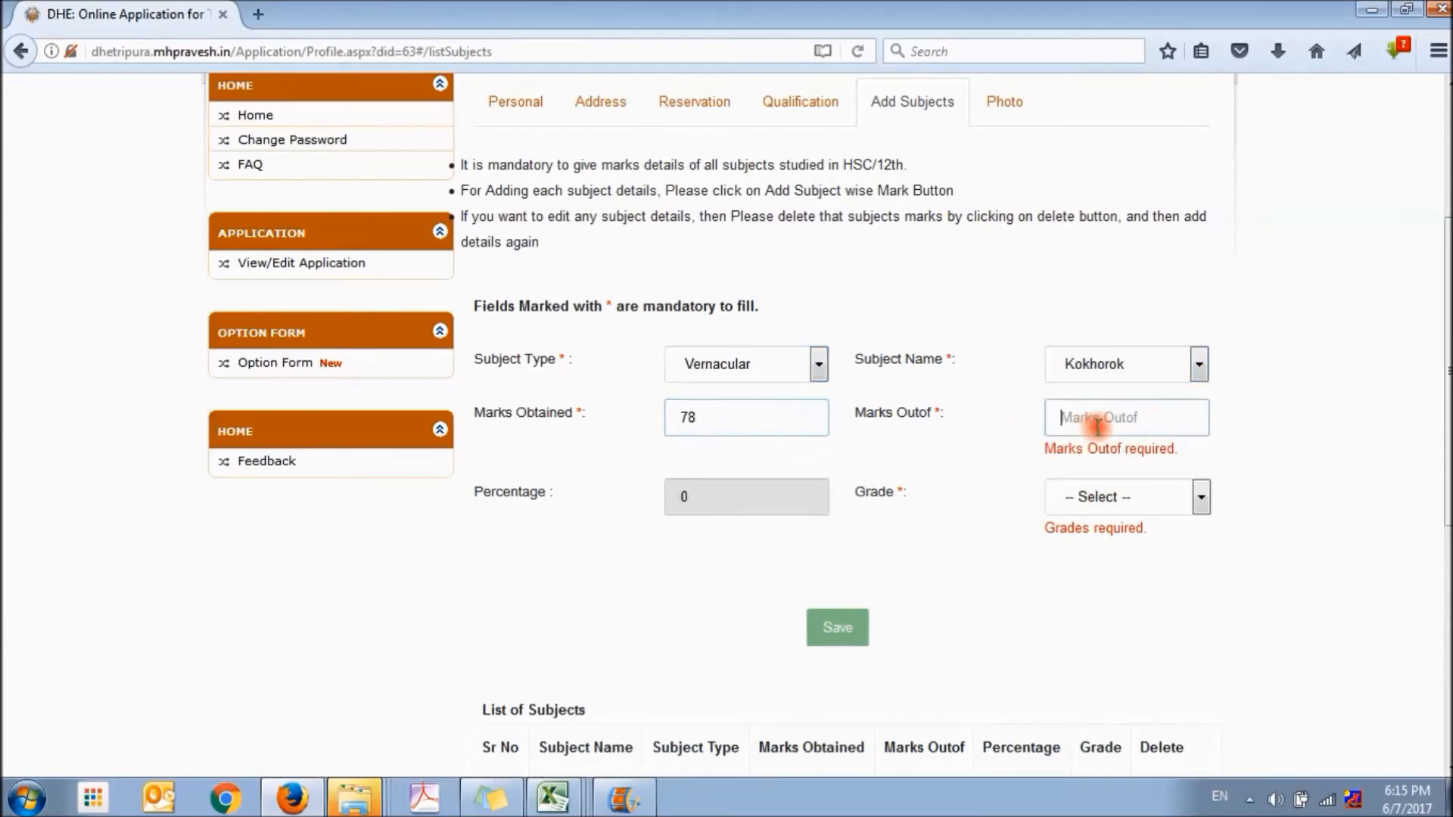
type("100")
left_click(1102, 488)
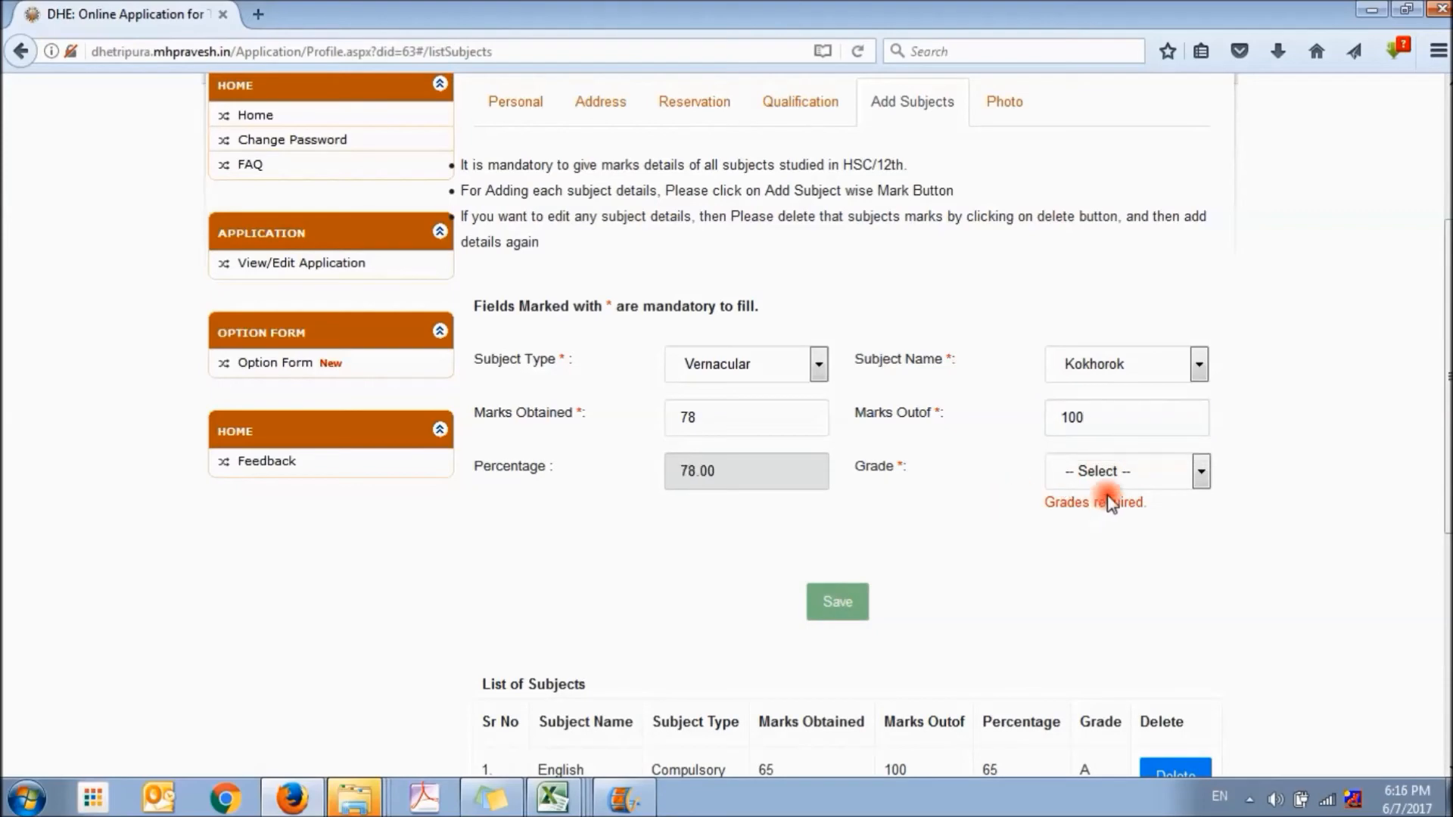
left_click(1096, 577)
left_click(838, 575)
Proceed to the photo section and choose Photo Image.jpg from the Pictures library as the applicant's photograph
scroll(911, 514, "down", 2)
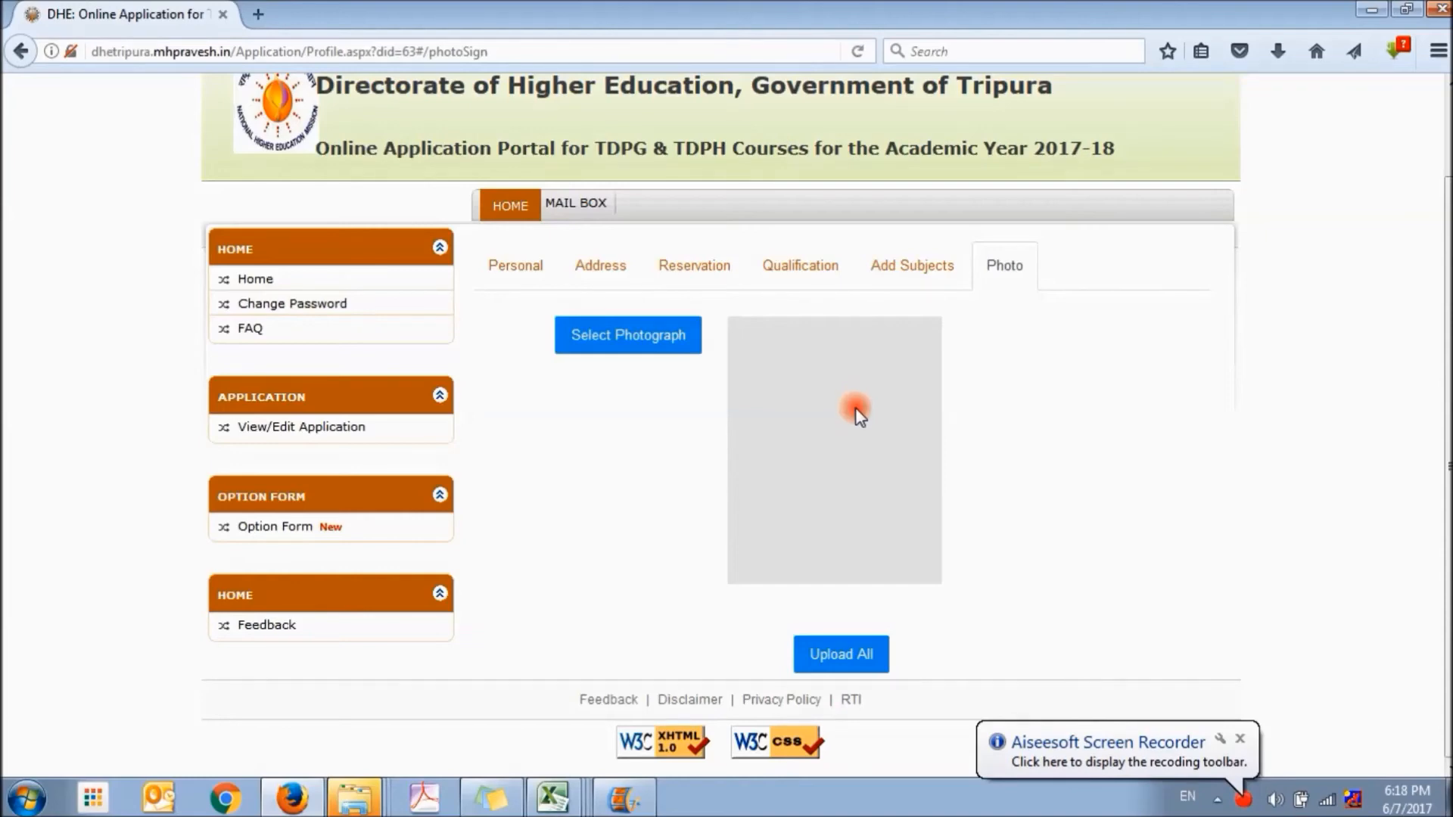
left_click(617, 336)
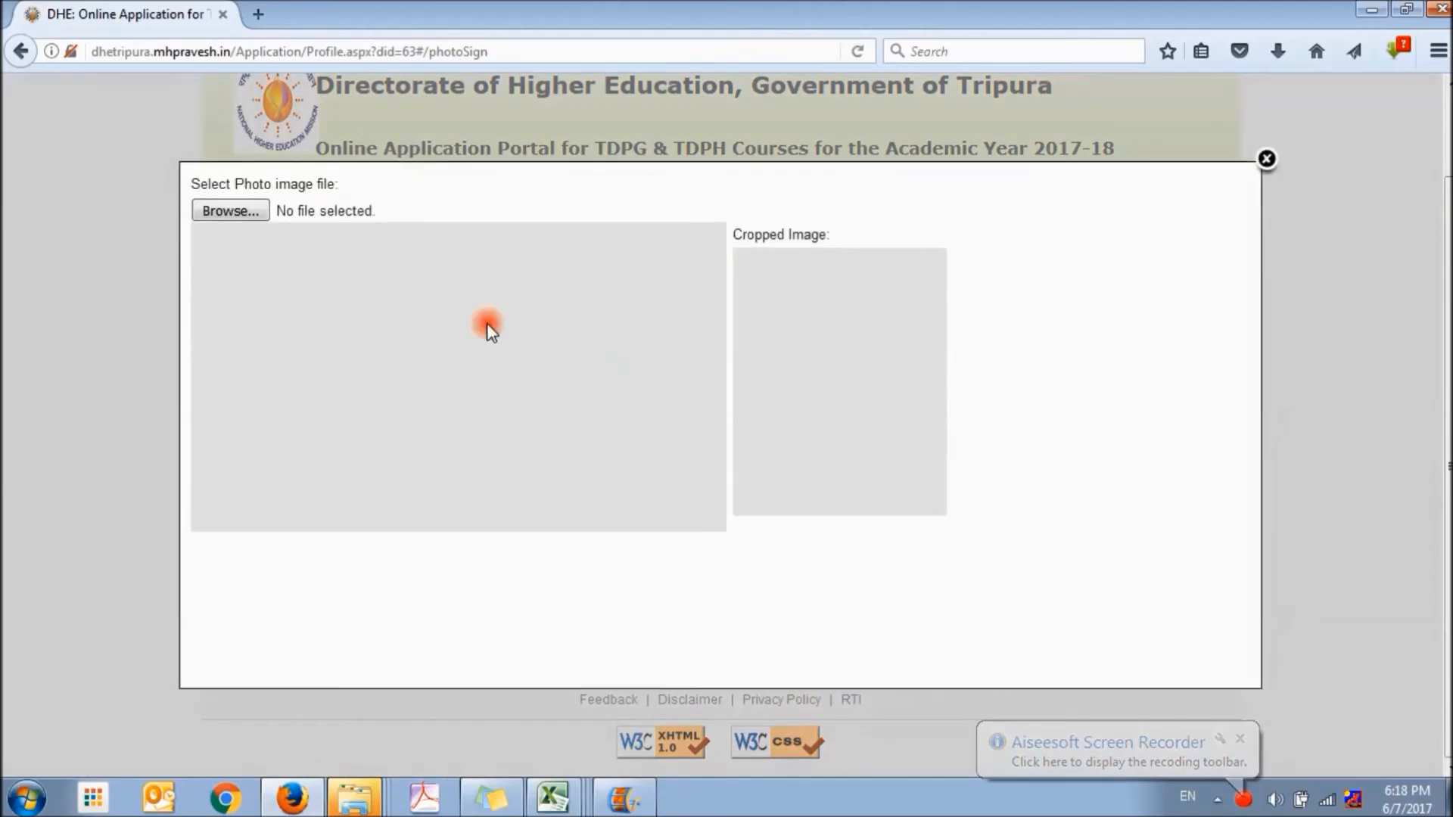
left_click(238, 215)
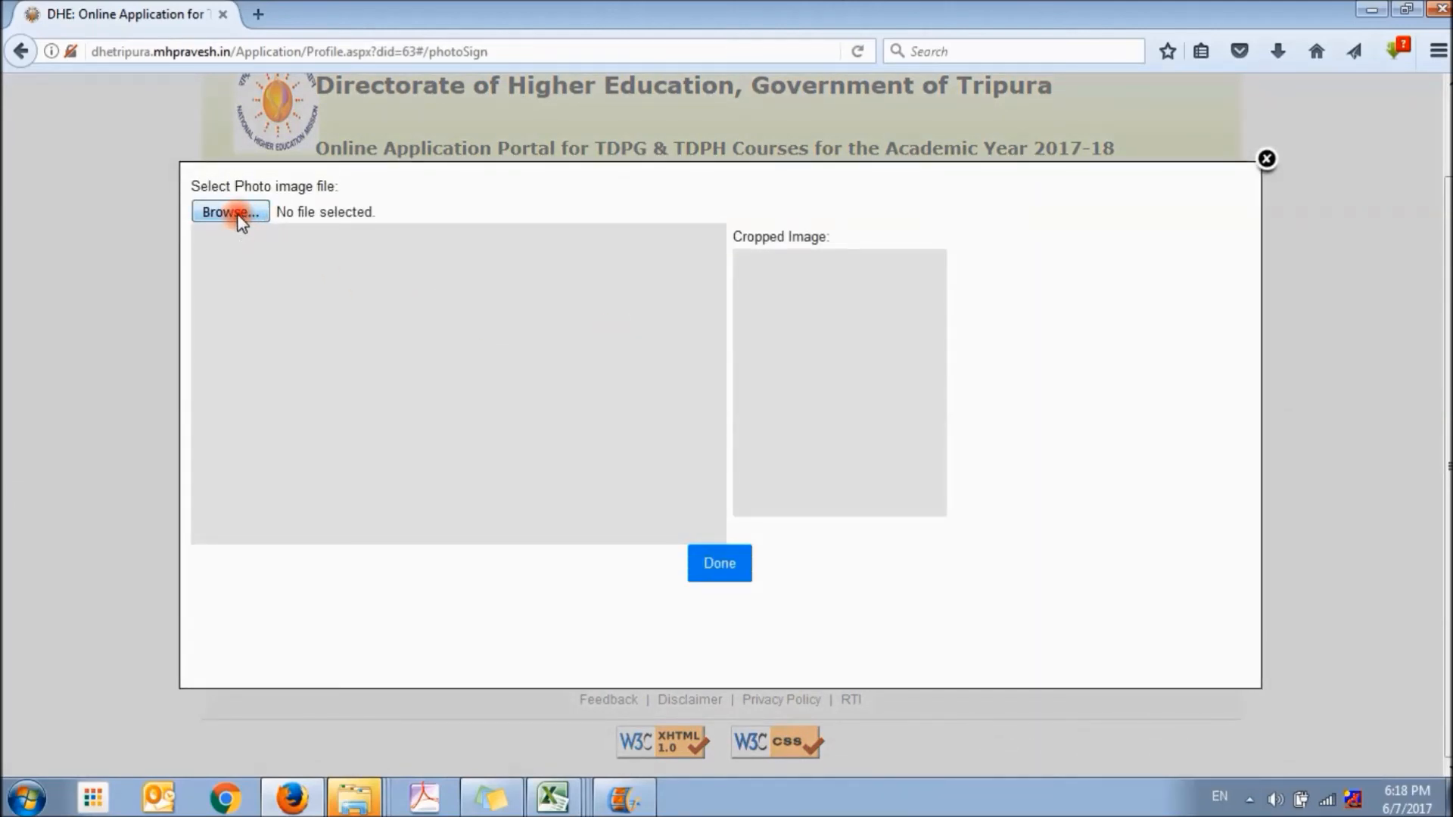
left_click(238, 213)
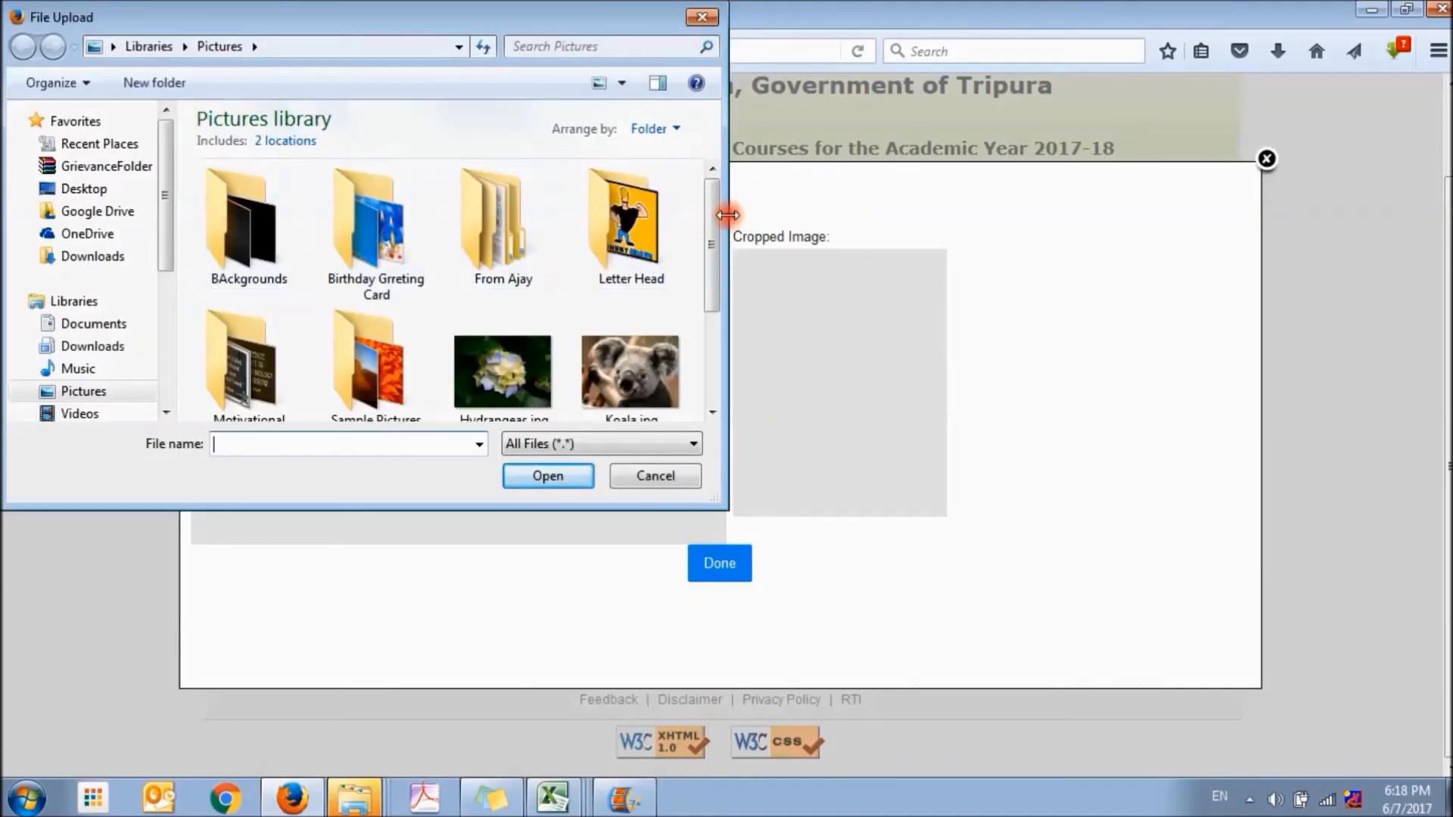
left_click_drag(716, 218, 711, 293)
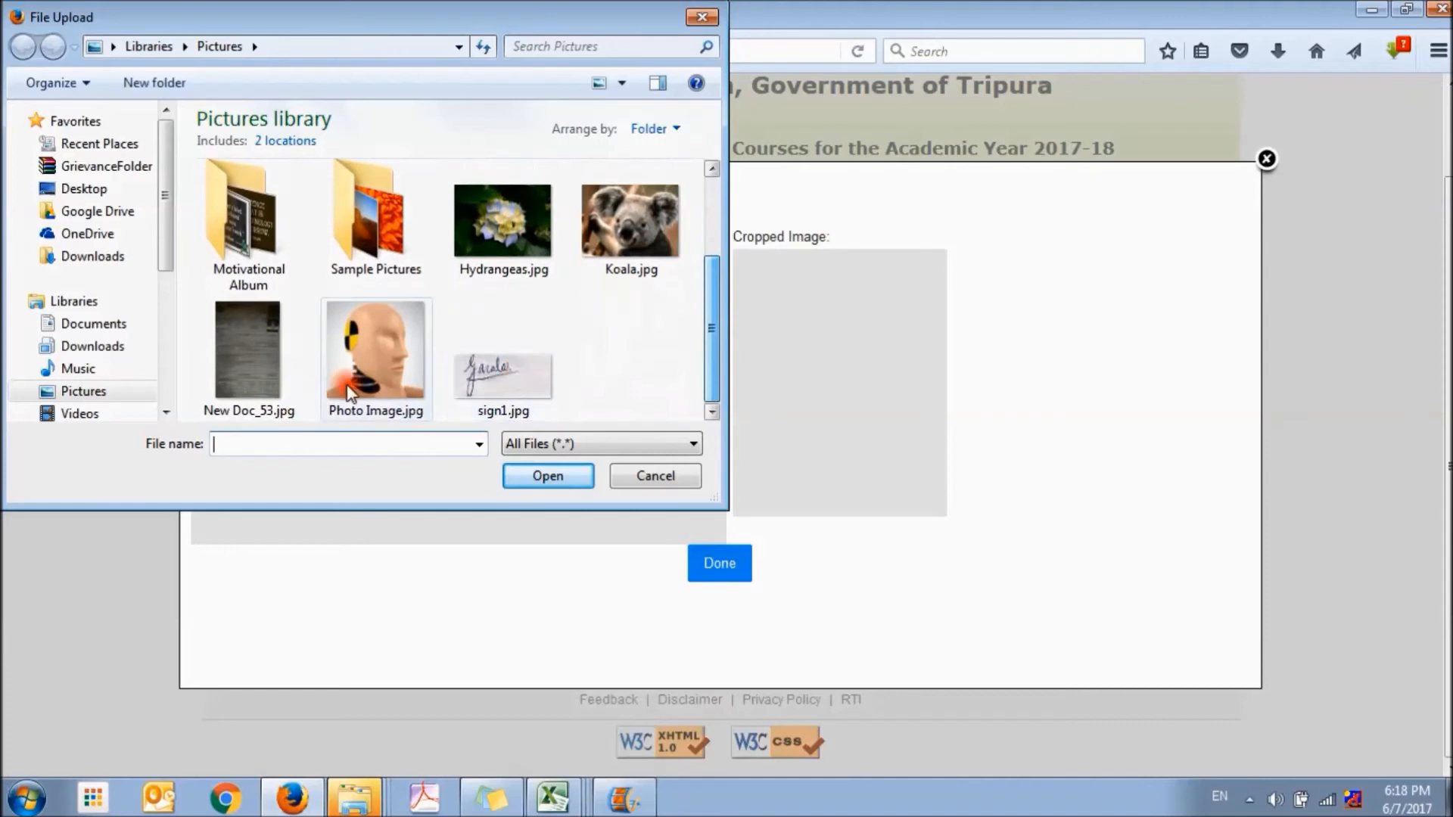
left_click(375, 357)
left_click(543, 478)
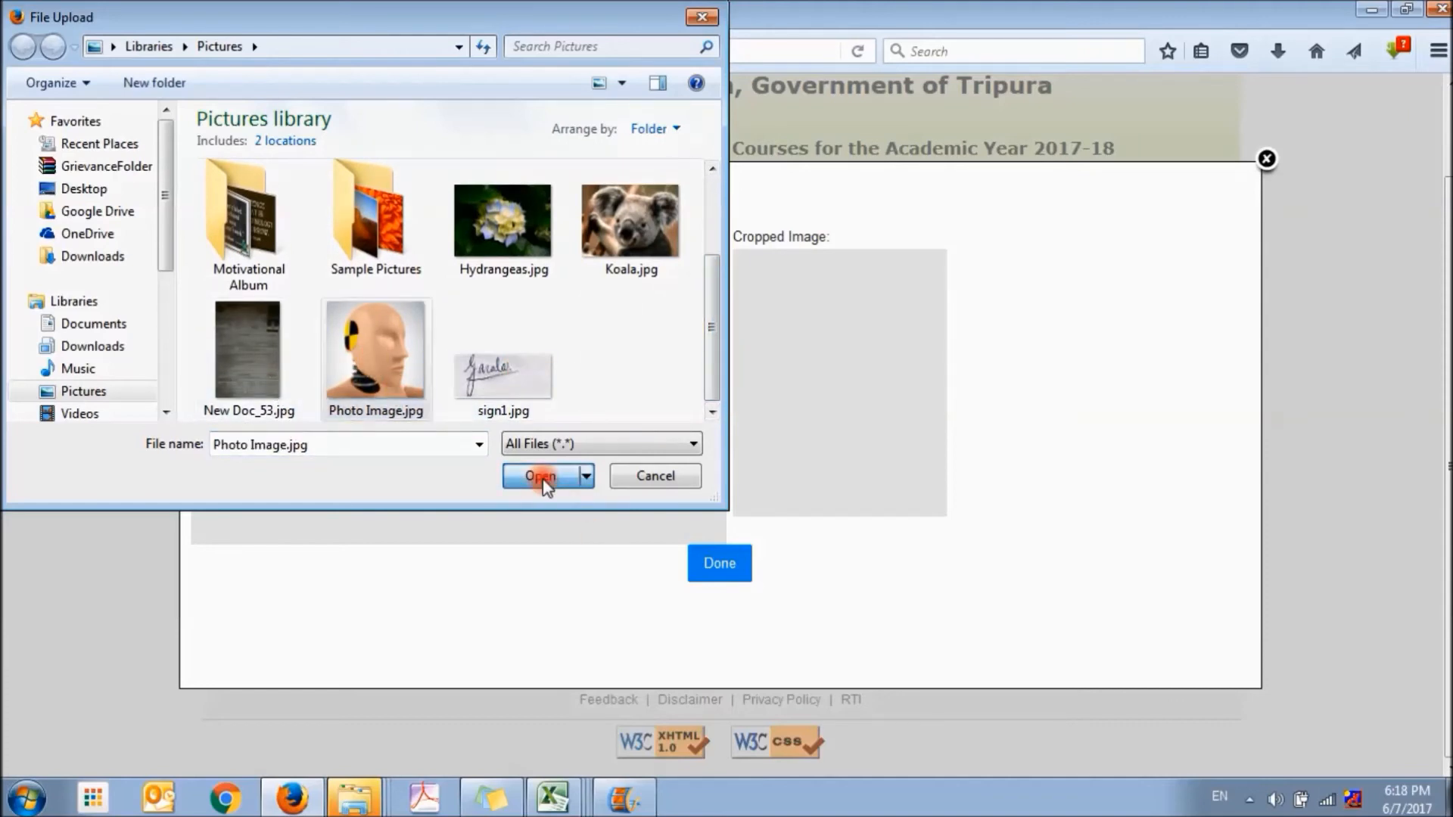
Crop the photograph to frame the whole head, accept the crop and upload the photo
left_click_drag(470, 406, 401, 352)
left_click_drag(461, 390, 577, 498)
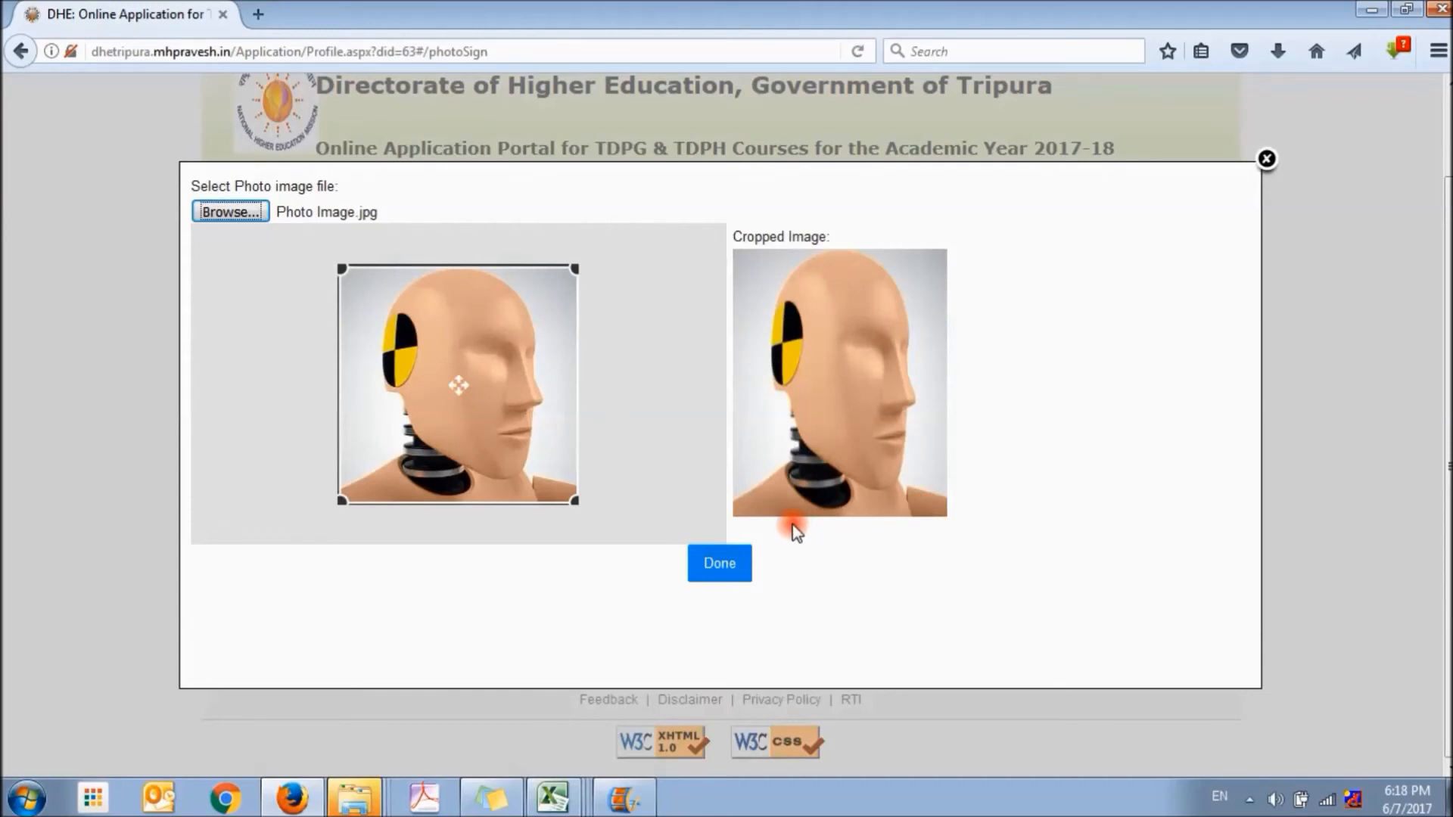
left_click(716, 564)
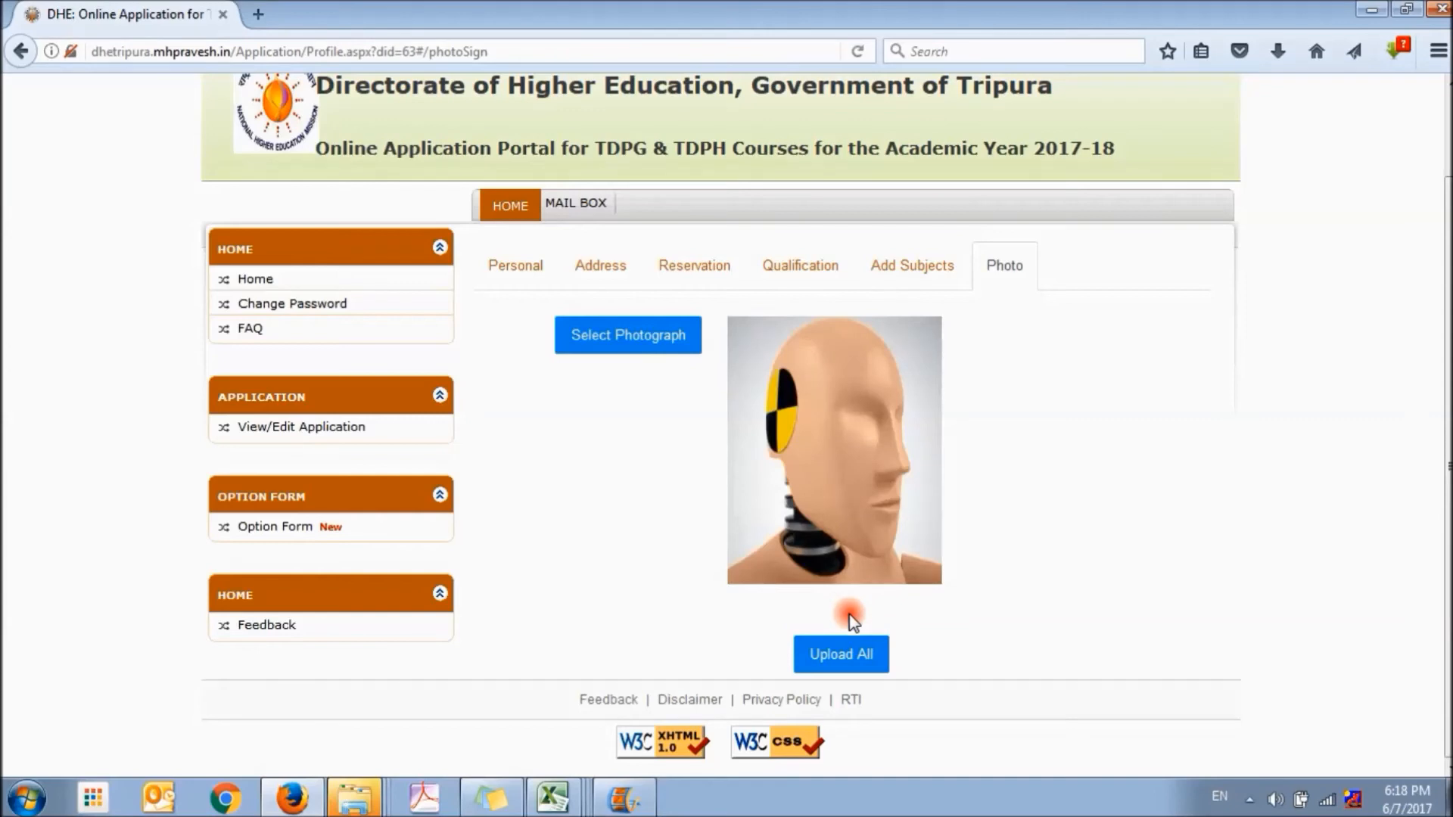
left_click(861, 654)
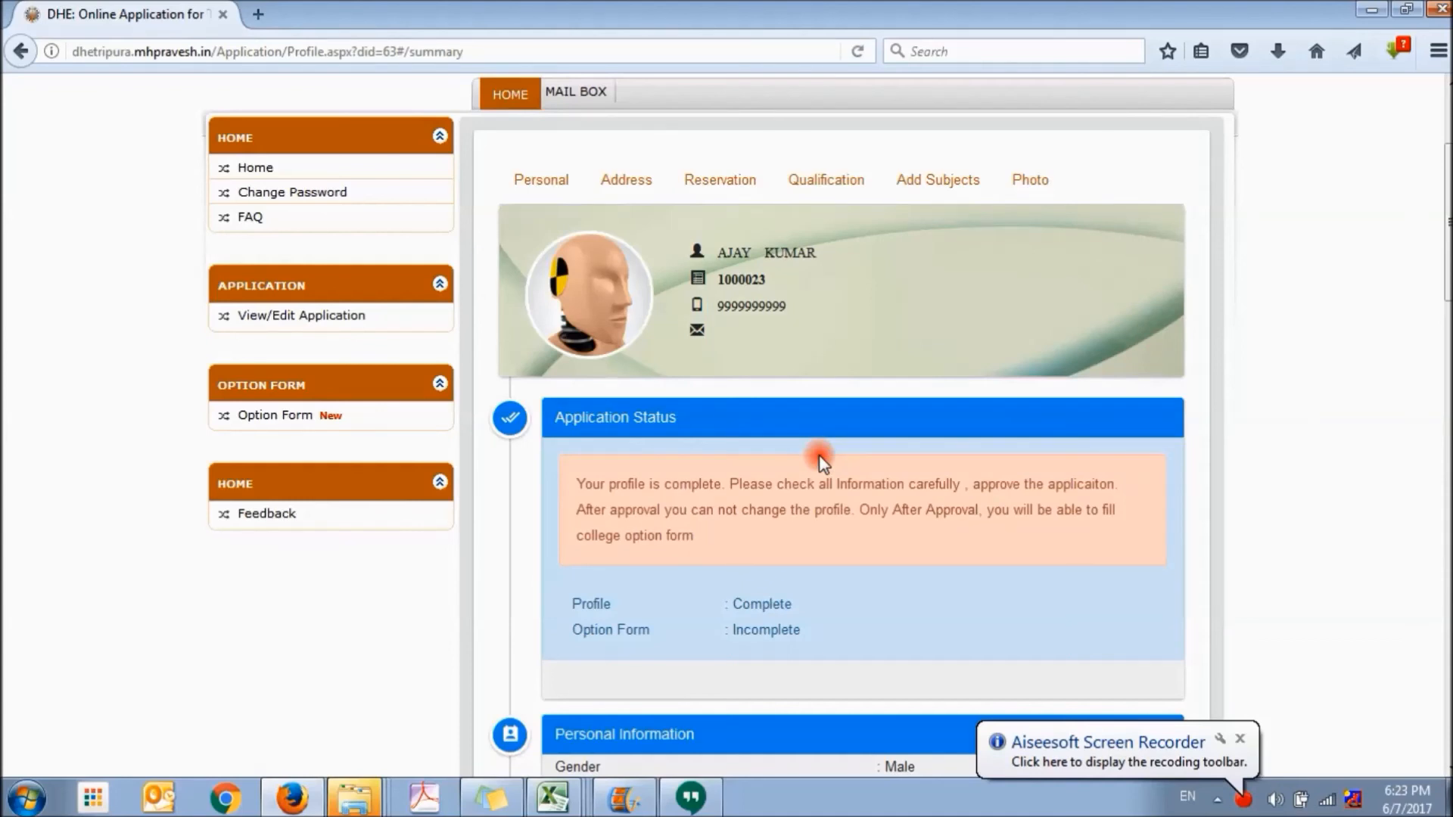
Review the application status, personal, address, reservation, qualification and subject-wise marks sections of the profile summary
scroll(876, 458, "down", 2)
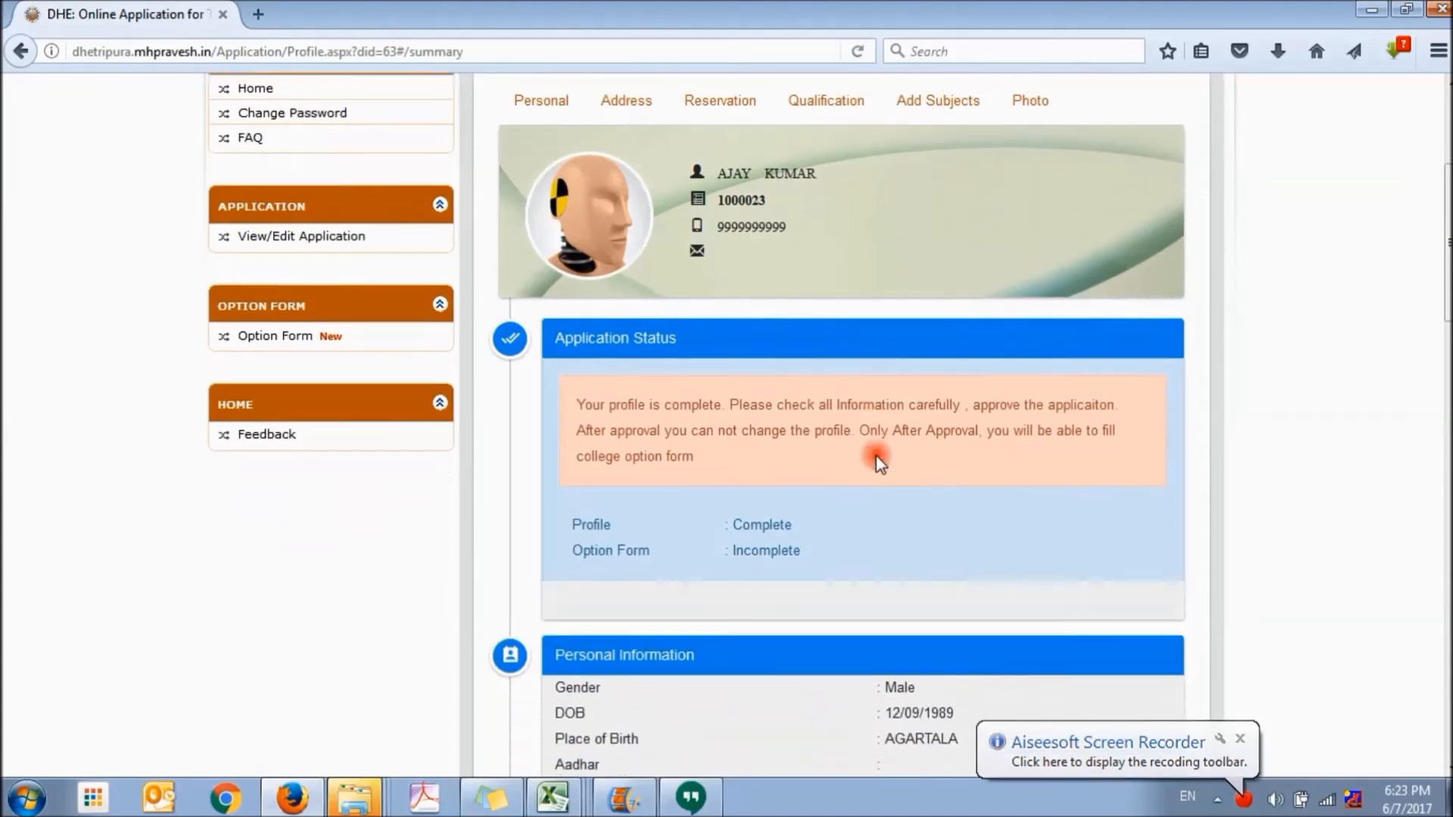
scroll(875, 461, "down", 5)
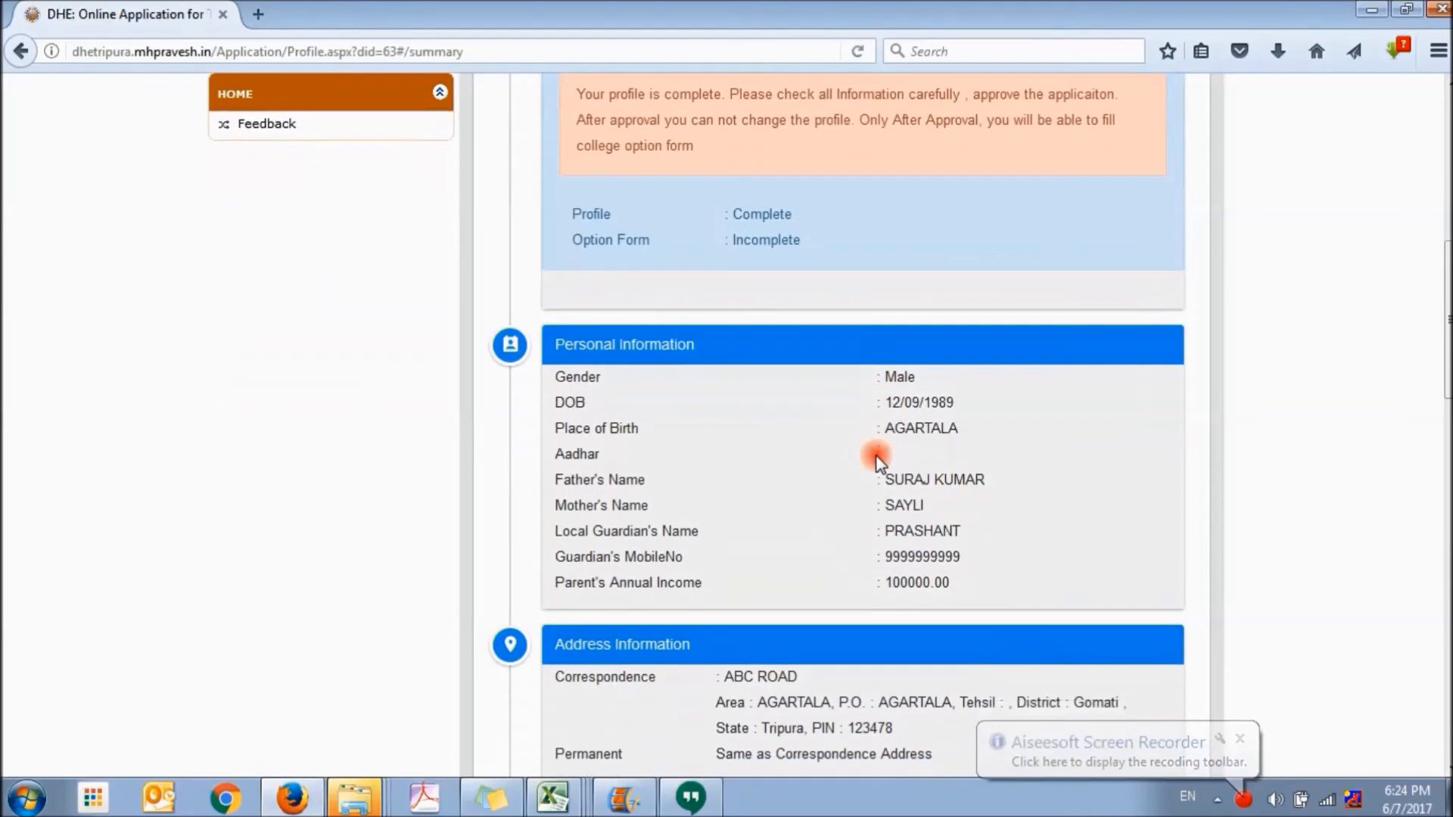
scroll(876, 456, "down", 3)
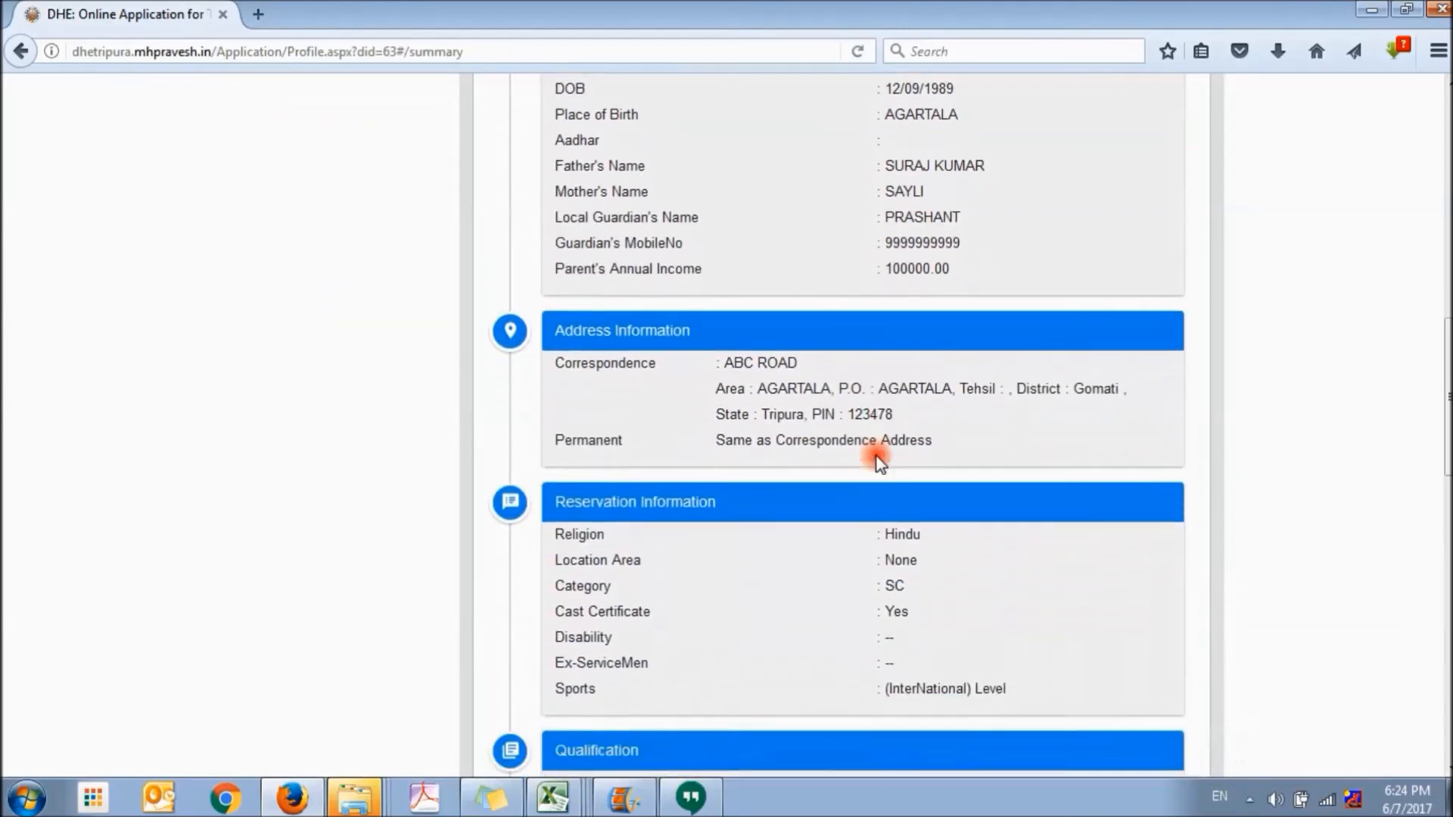
scroll(875, 455, "down", 1)
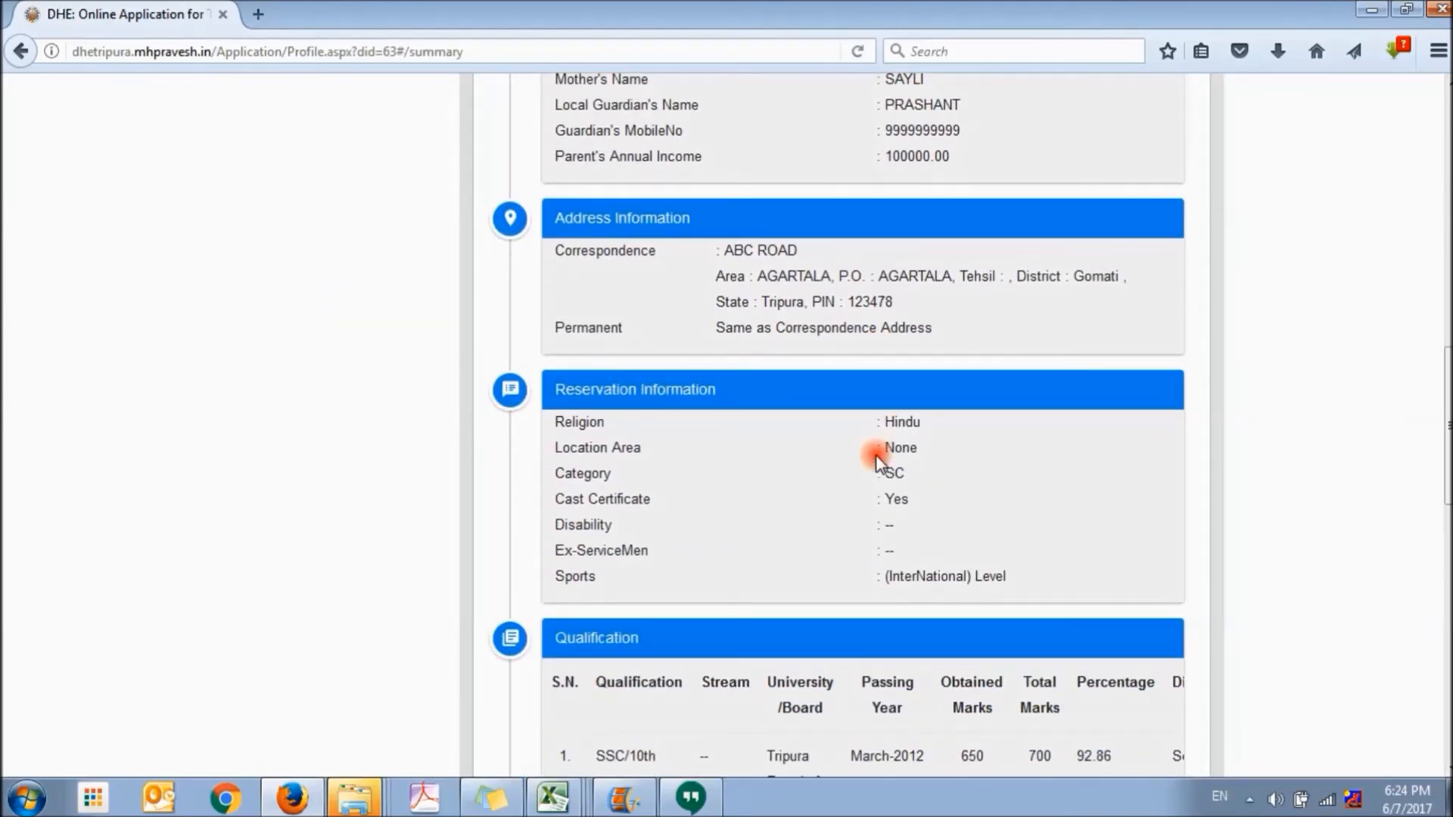
scroll(876, 458, "down", 1)
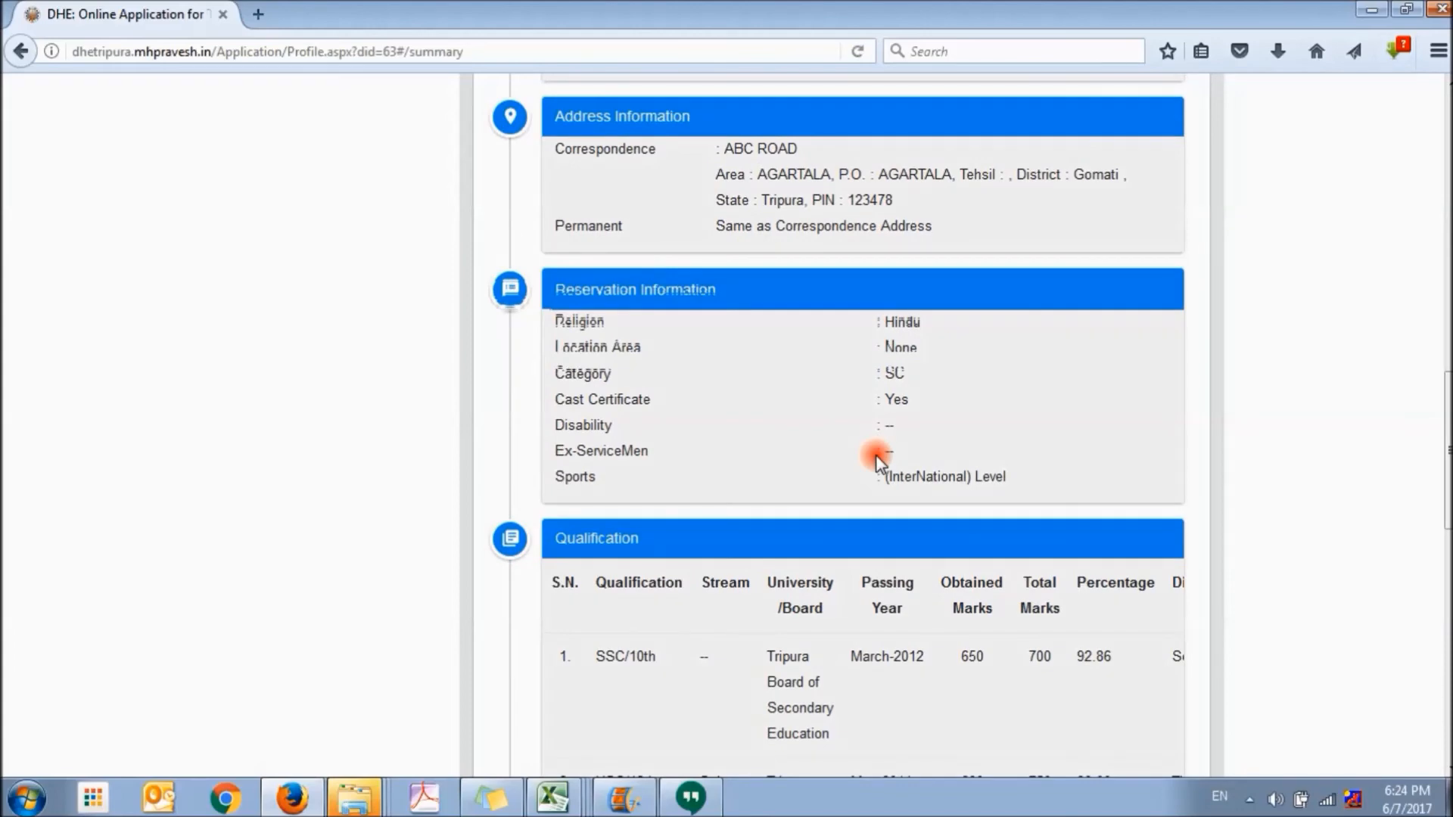
scroll(876, 459, "down", 1)
scroll(875, 459, "up", 11)
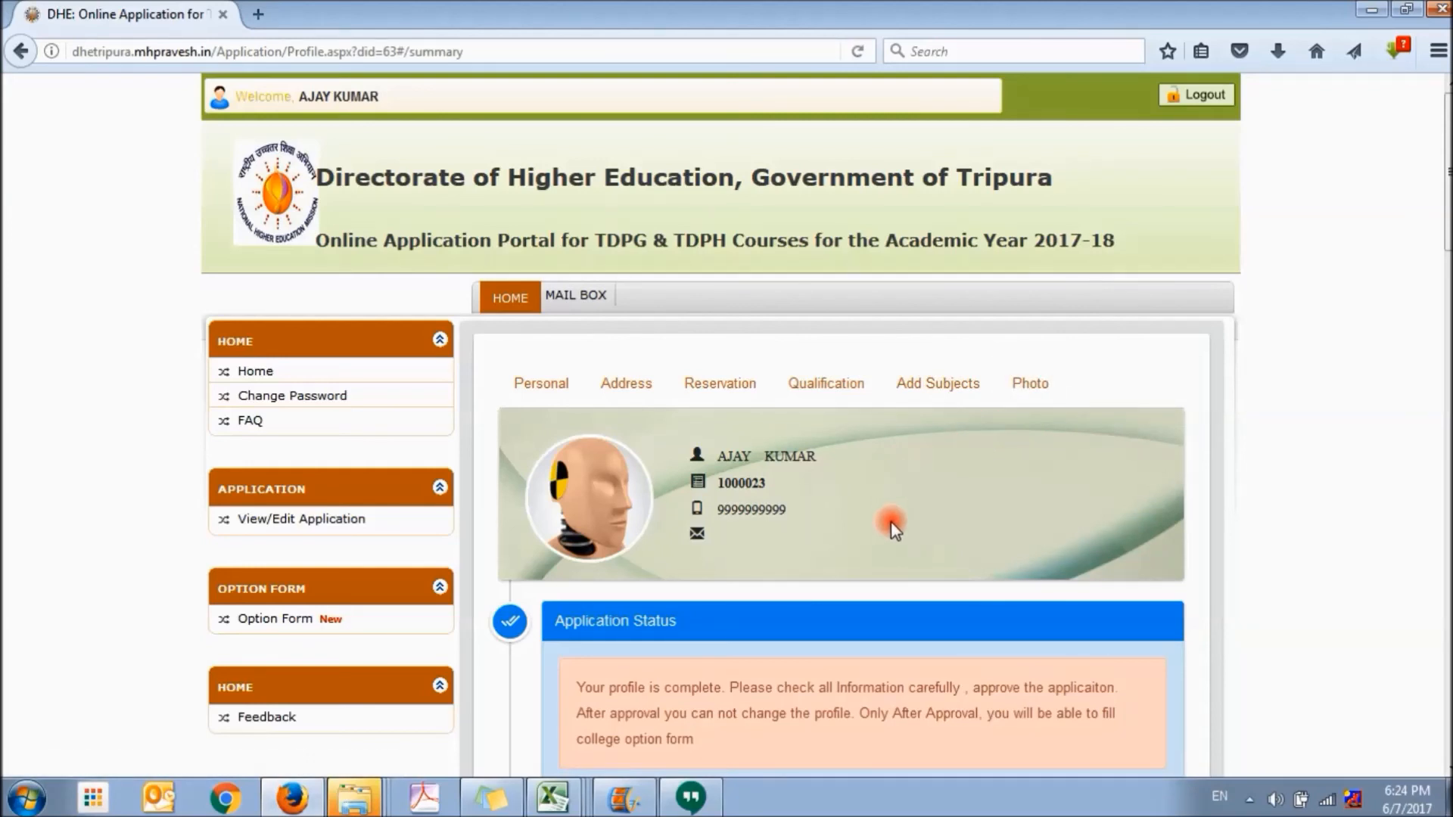
scroll(895, 529, "down", 2)
scroll(891, 522, "down", 20)
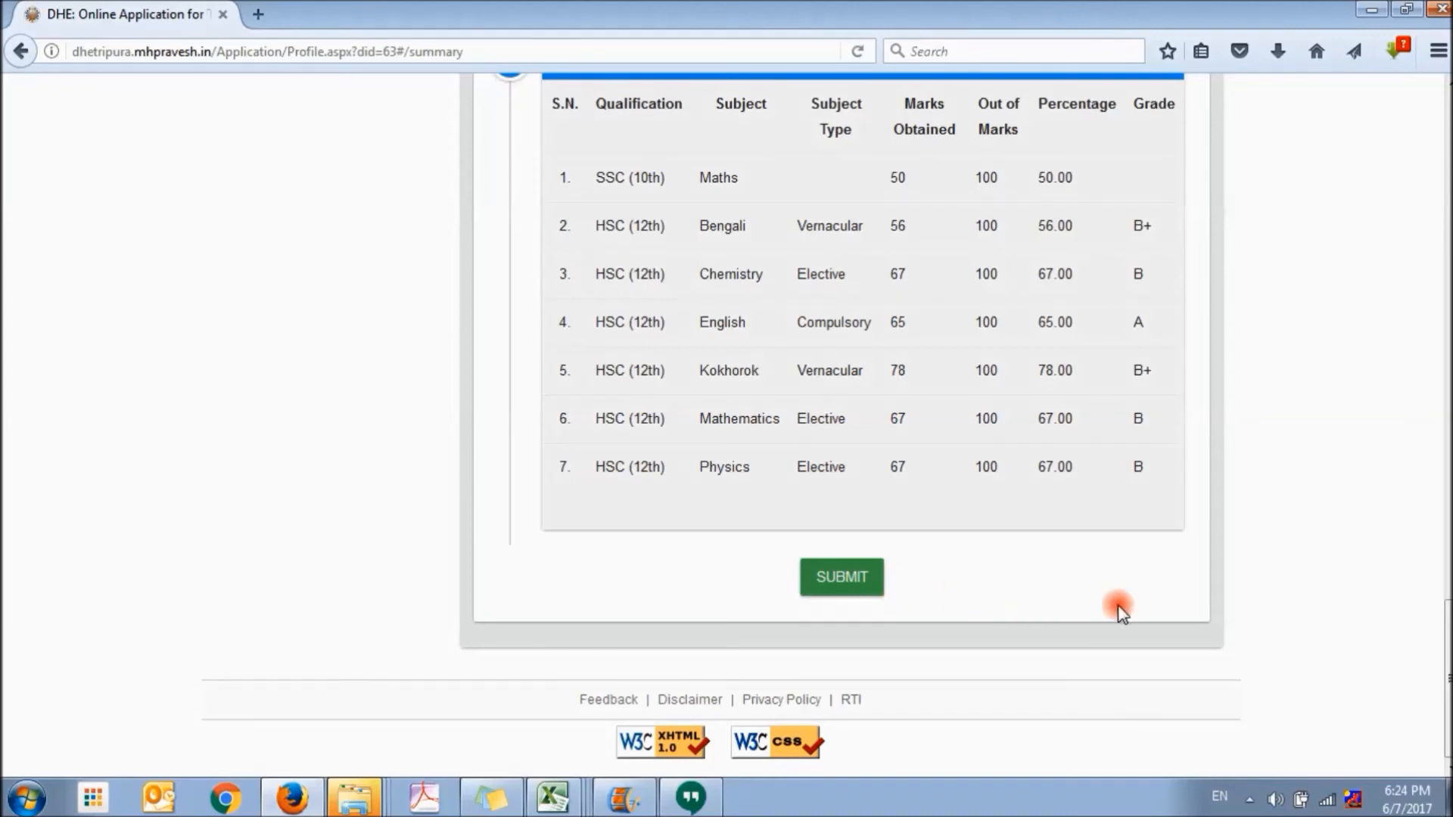
scroll(1387, 575, "up", 20)
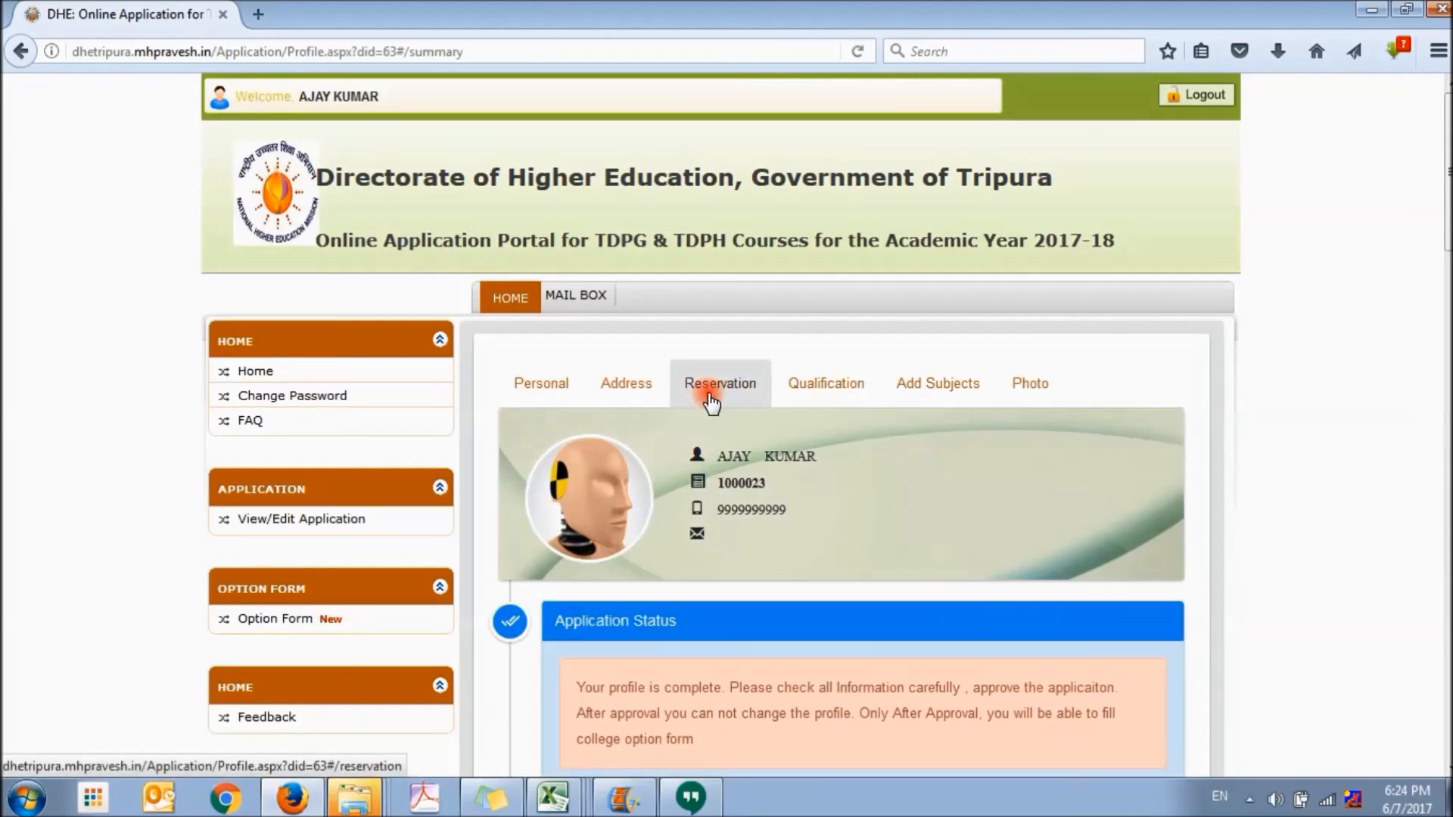
Replace the pincode in the correspondence address details with the corrected one and save the address section
left_click(627, 390)
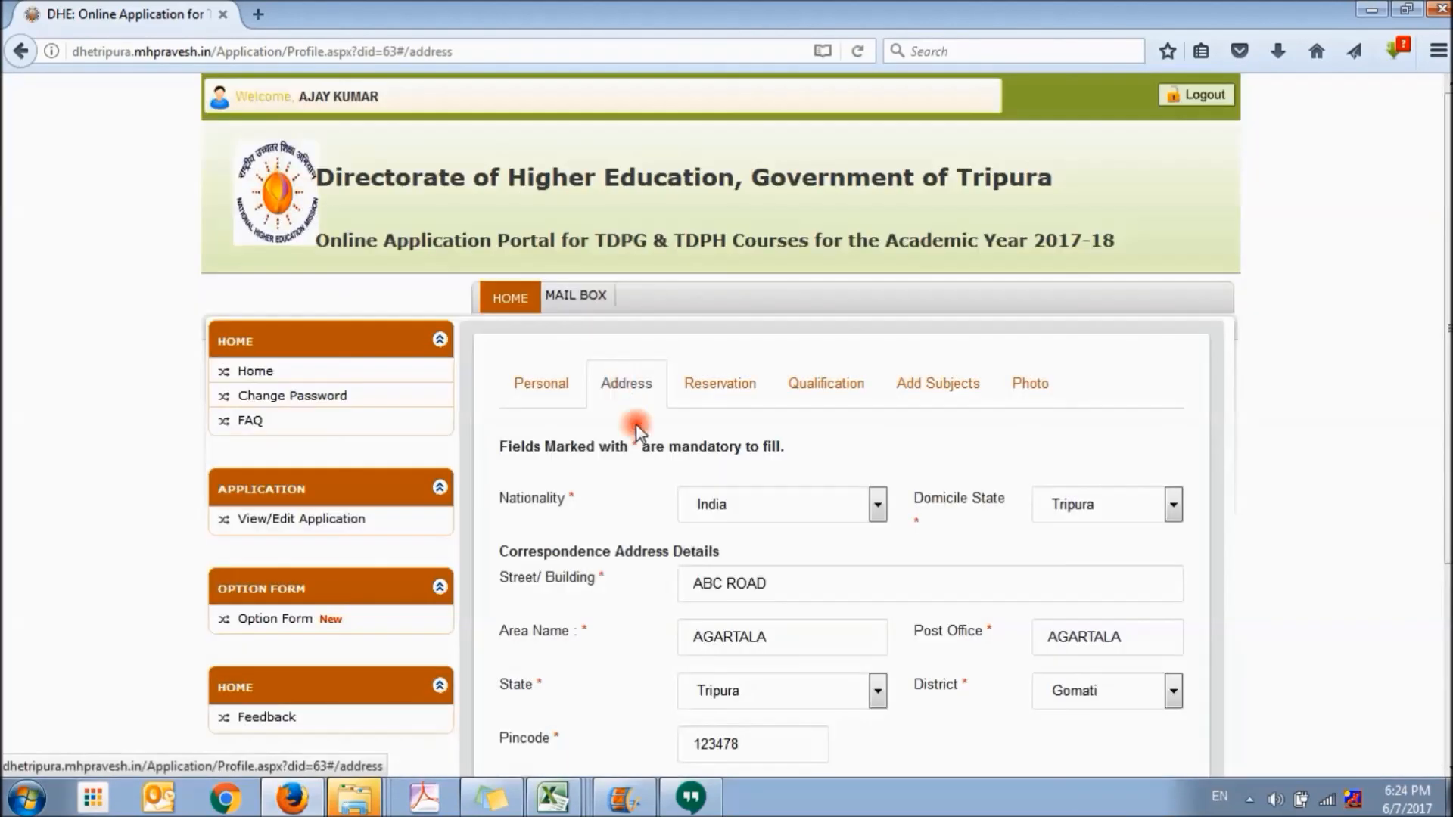
scroll(728, 613, "down", 3)
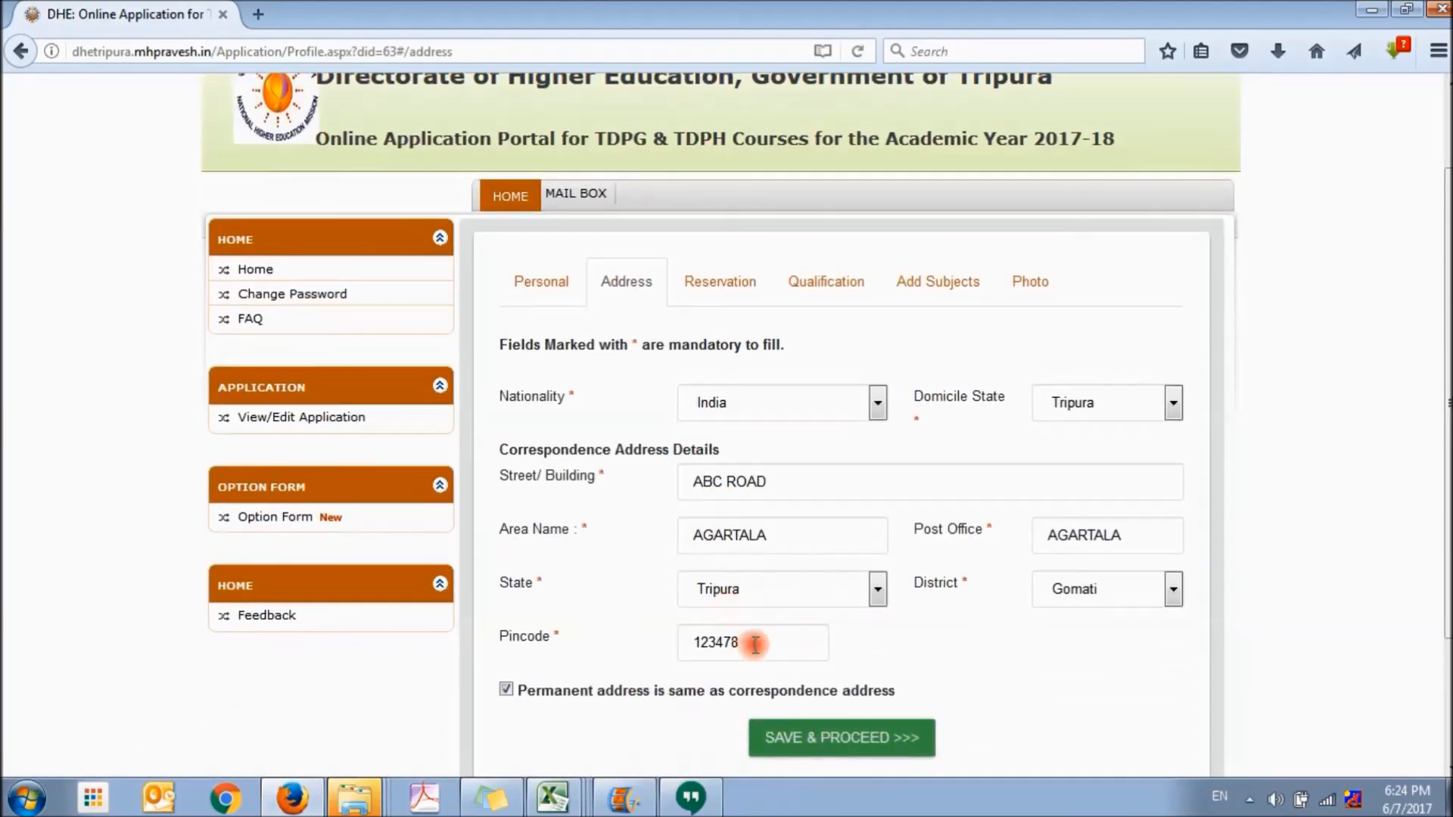
left_click_drag(755, 637, 688, 638)
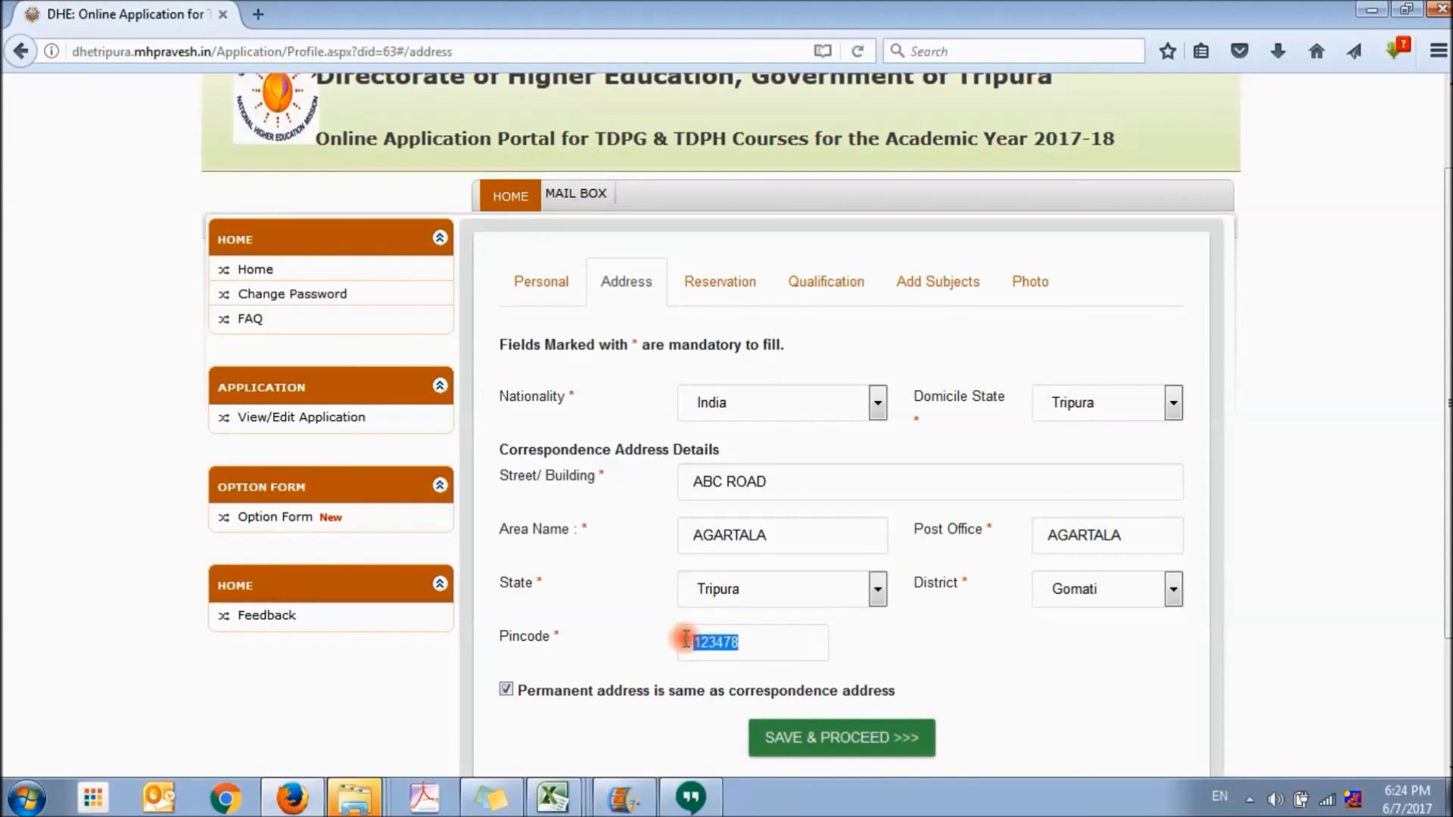
type("123678")
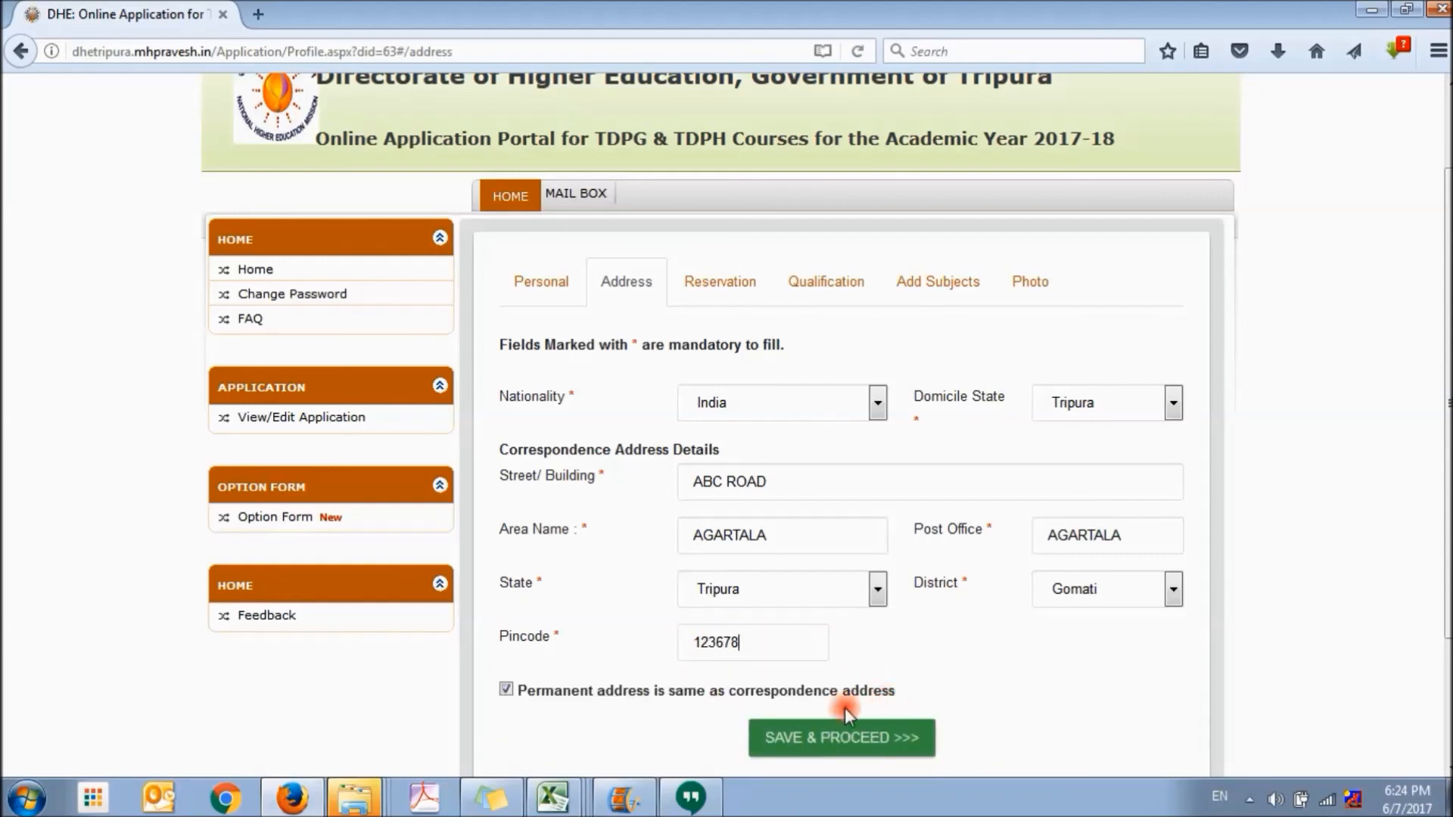
left_click(841, 738)
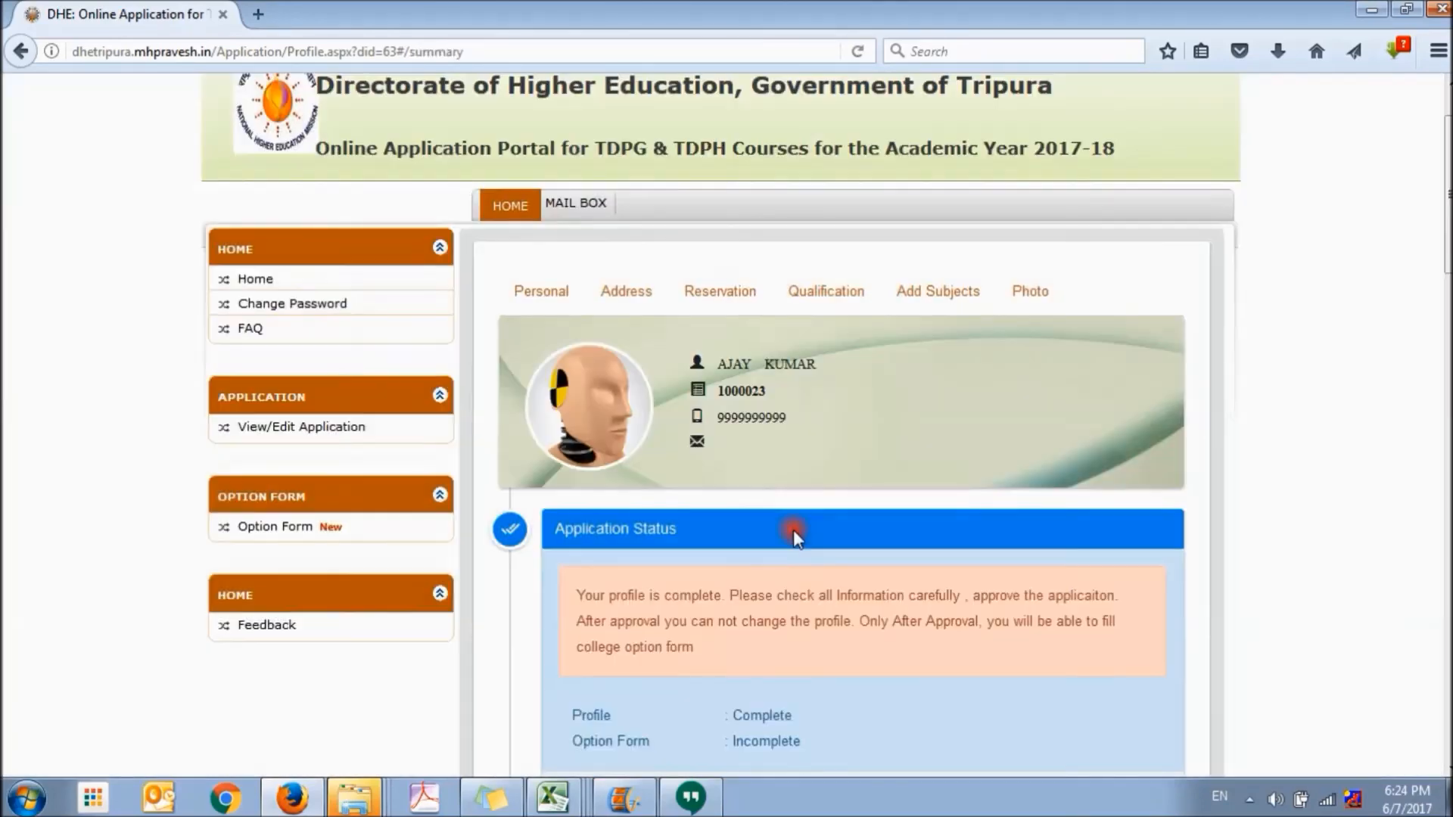
Check the address information in the profile summary, submit the profile and confirm the submission
scroll(793, 530, "down", 3)
scroll(793, 530, "down", 10)
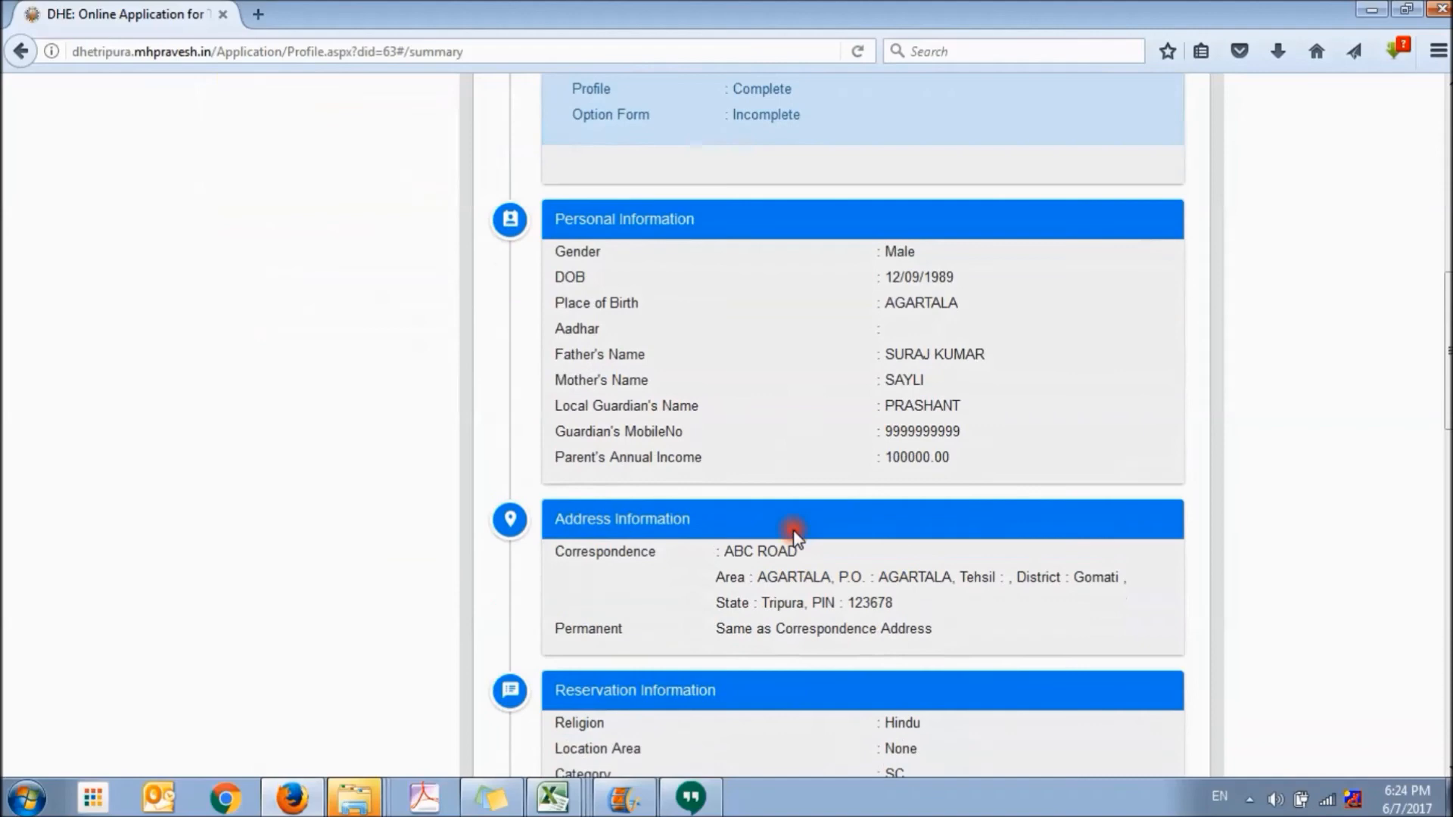
left_click_drag(846, 520, 918, 514)
left_click(950, 513)
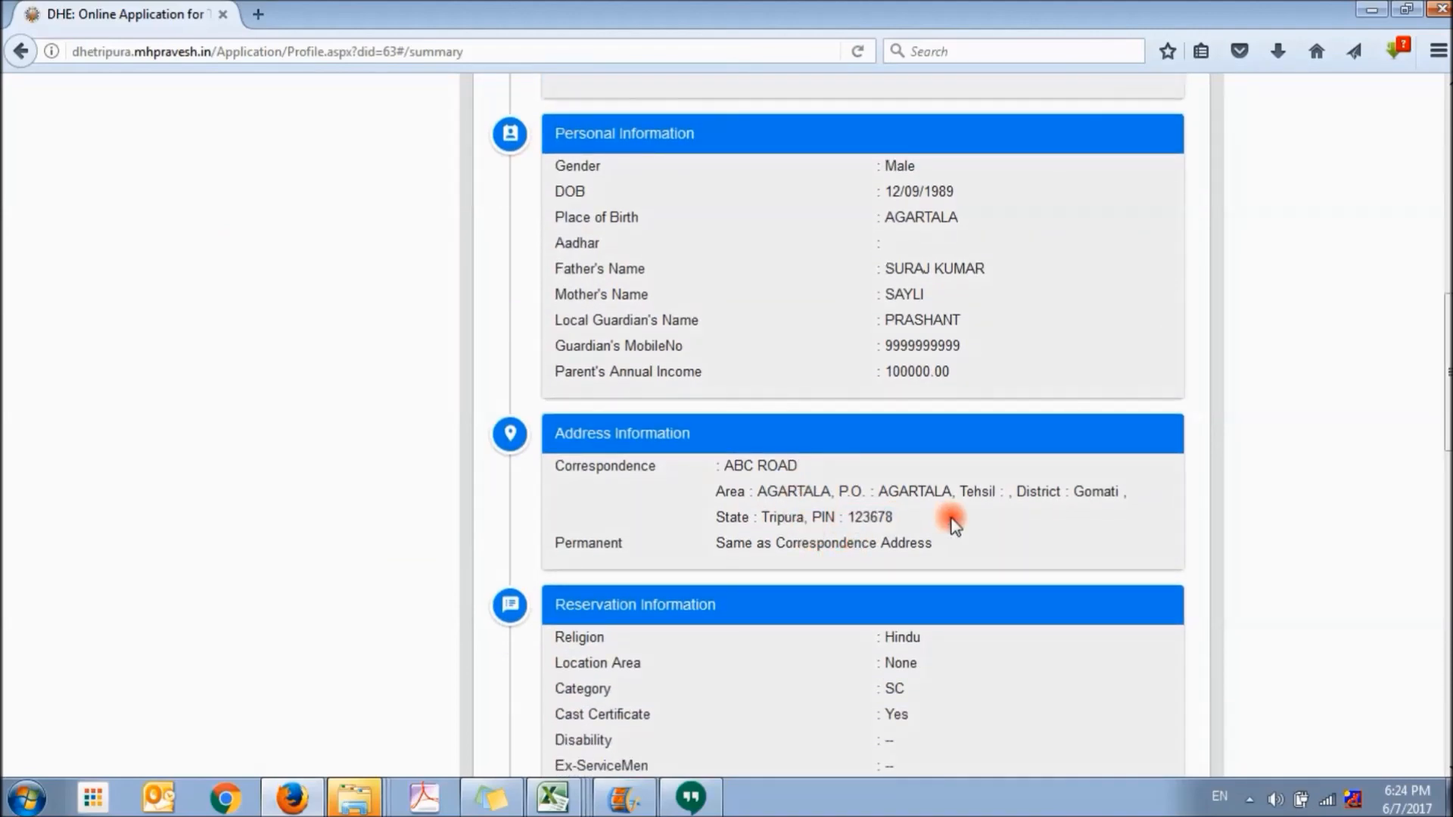
scroll(793, 530, "down", 20)
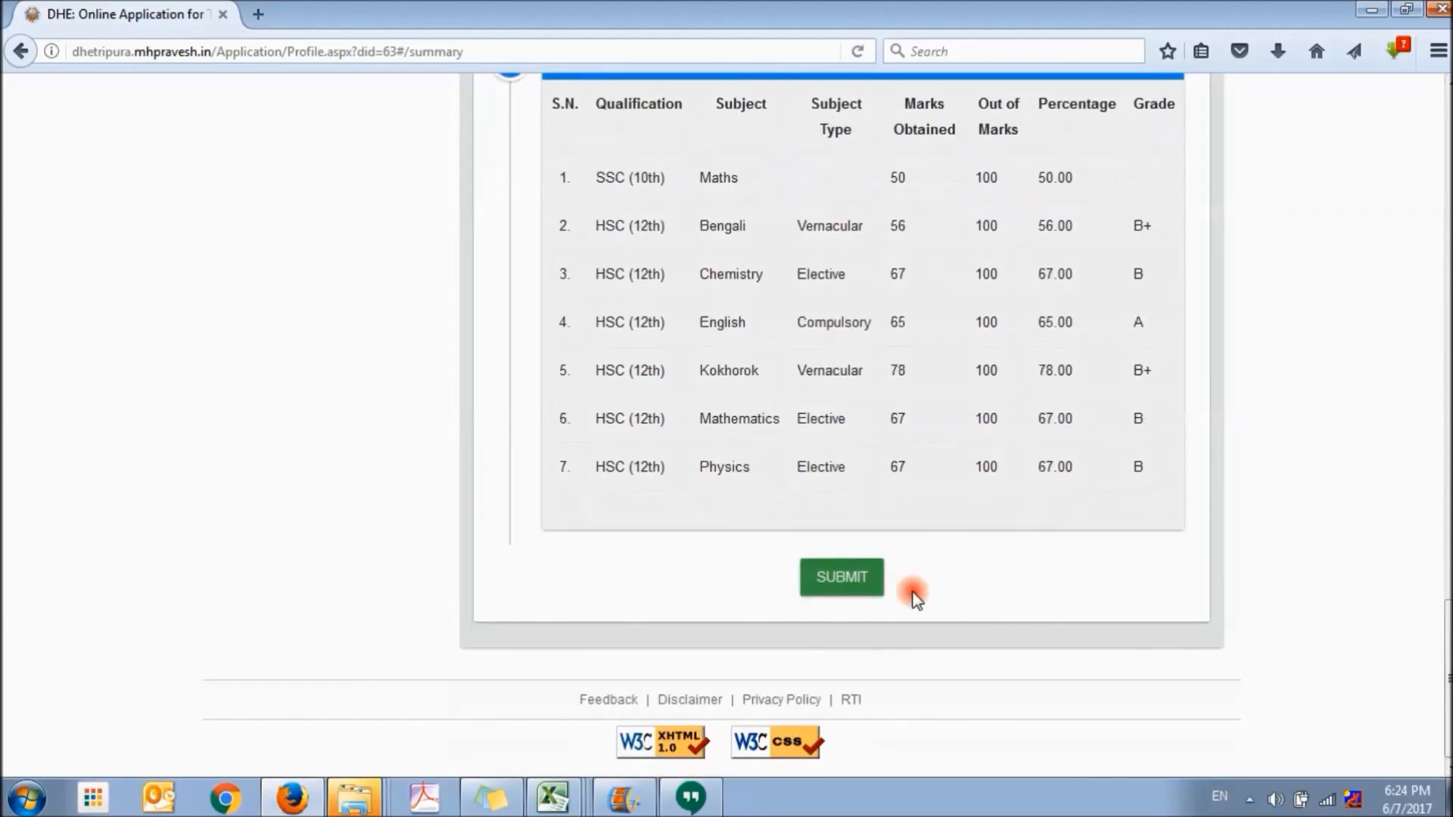
left_click(862, 573)
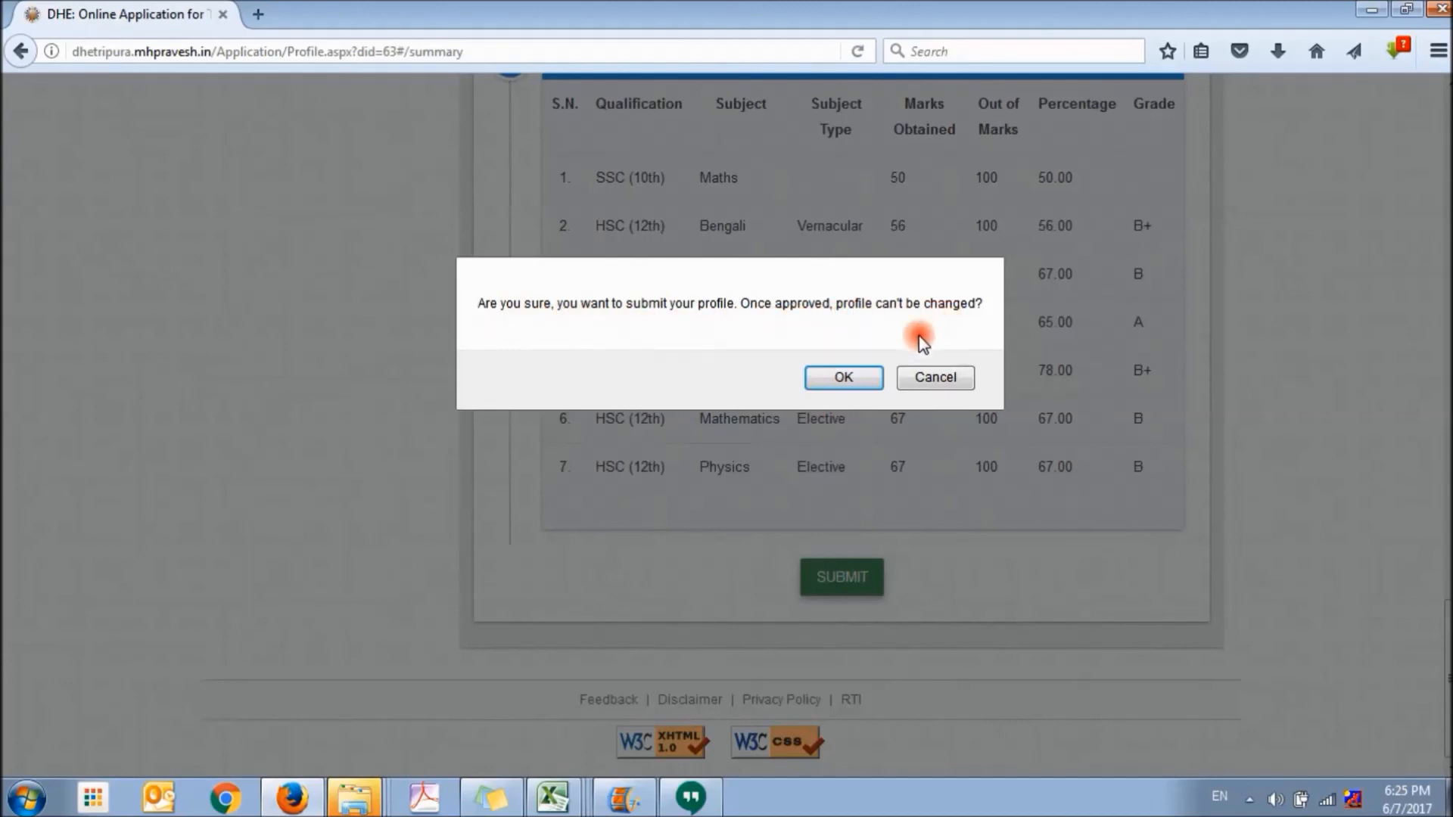
left_click(850, 376)
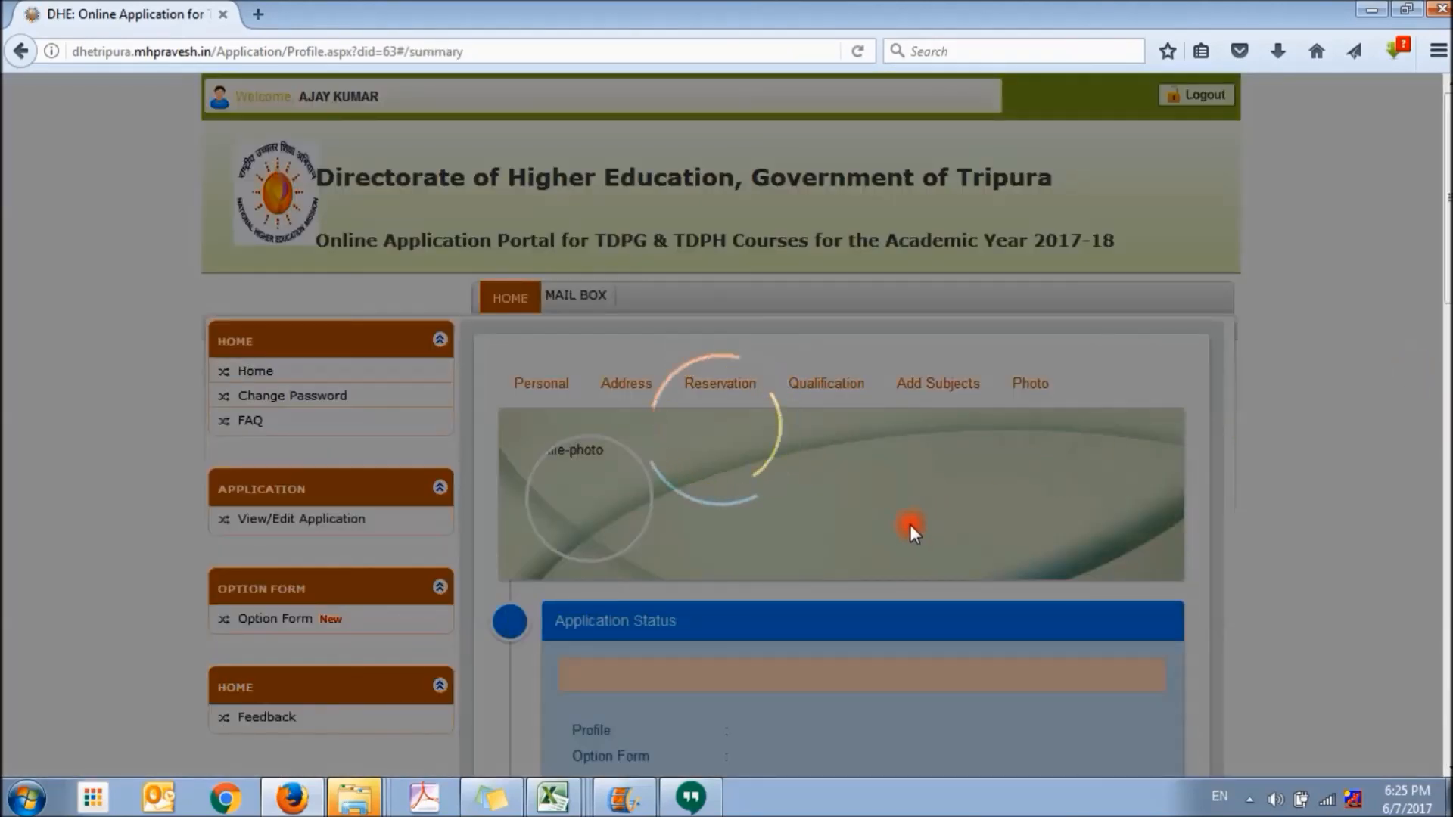
Examine the application status and the subject-wise marks in the submitted profile's summary
scroll(910, 524, "down", 5)
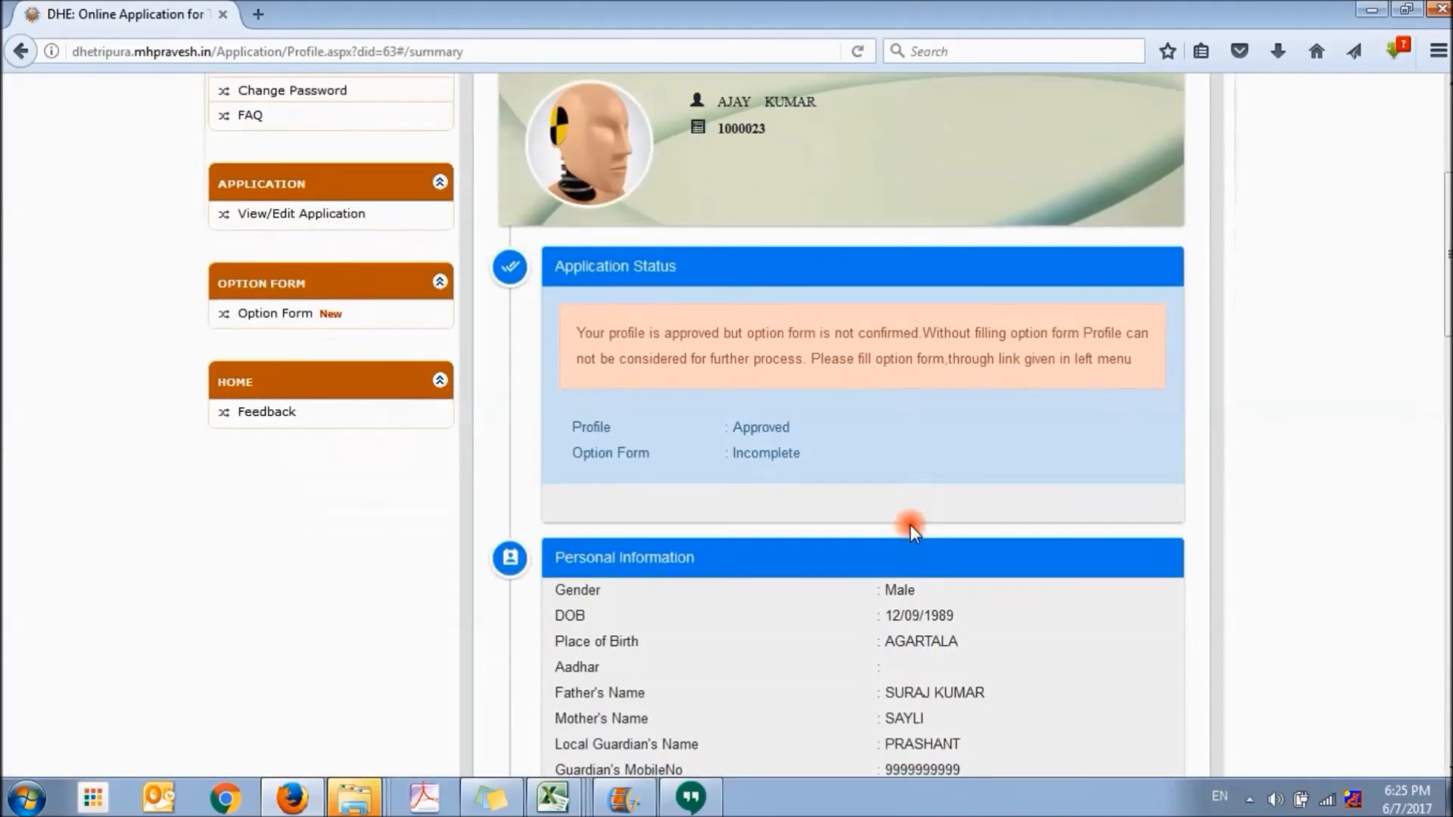
scroll(763, 480, "up", 3)
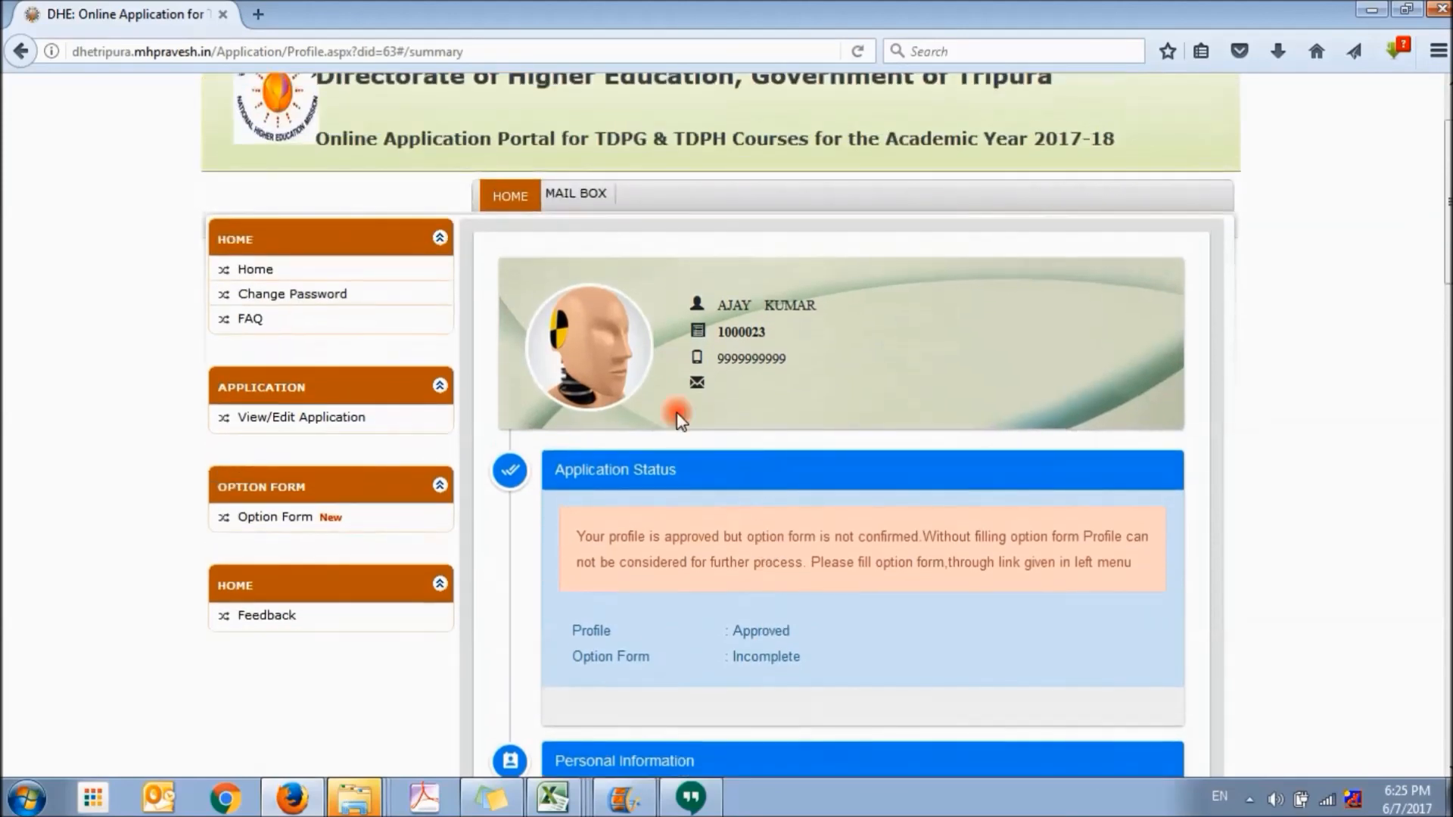
left_click_drag(1449, 201, 1441, 690)
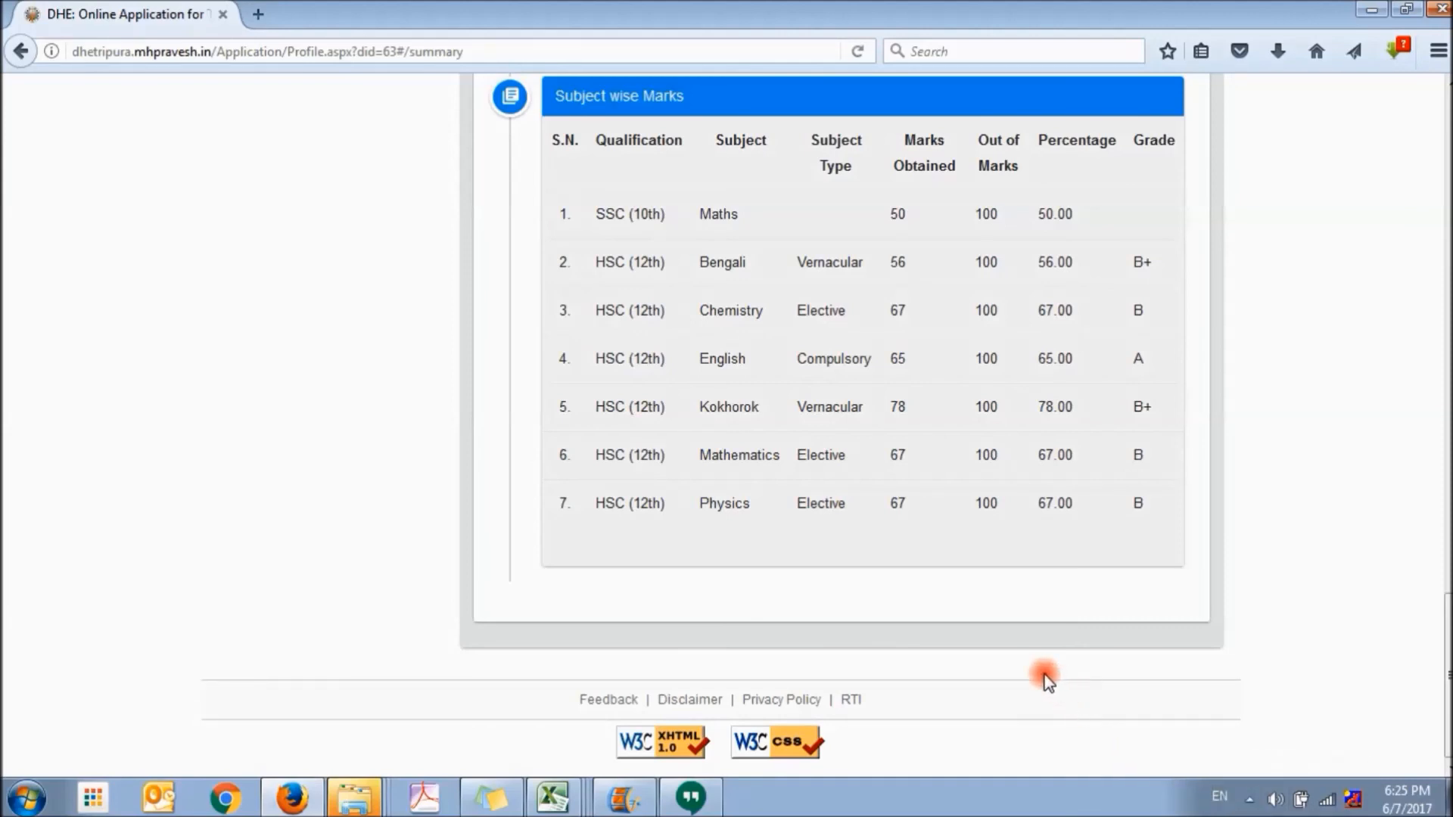
scroll(1046, 679, "up", 2)
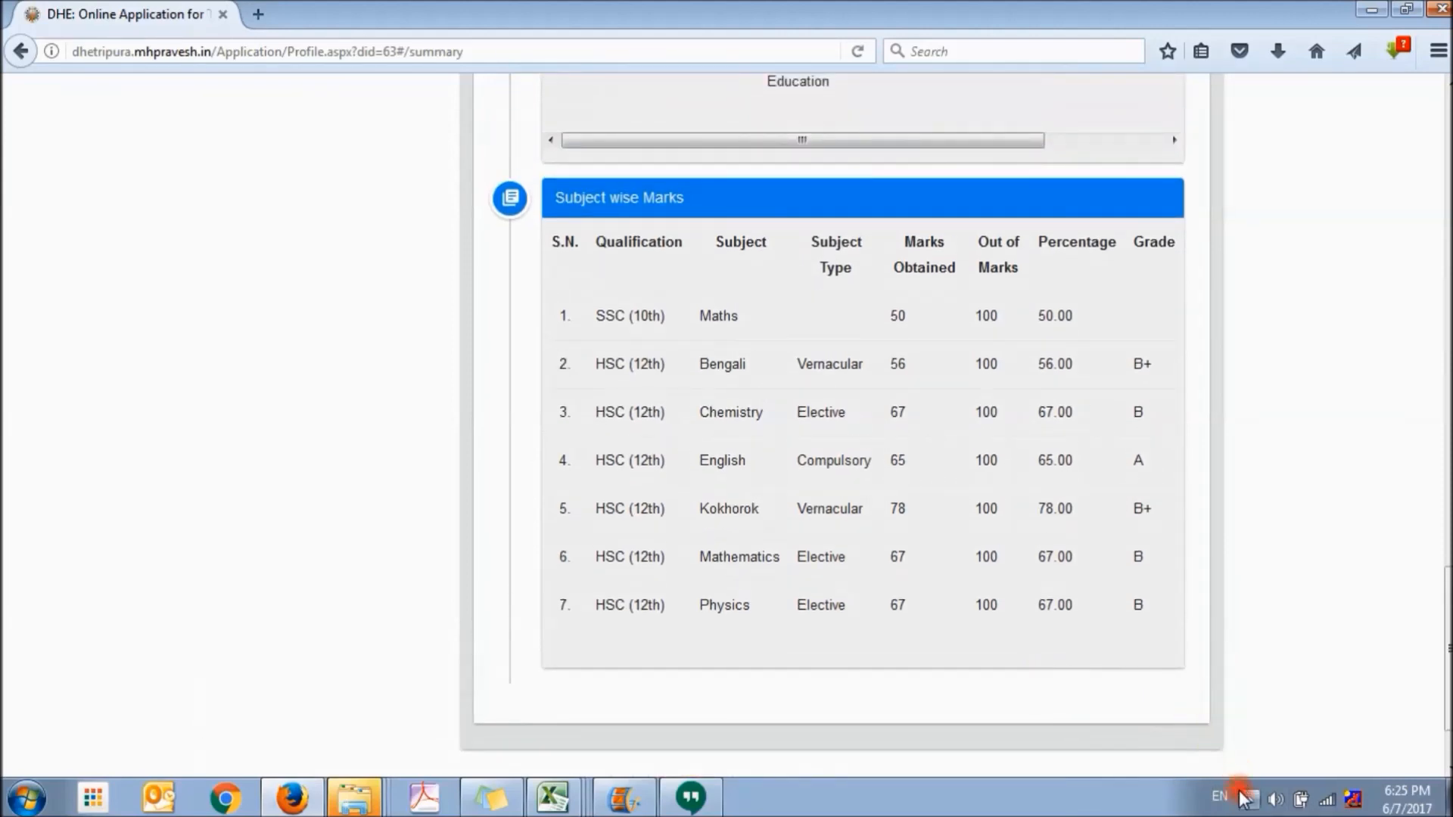